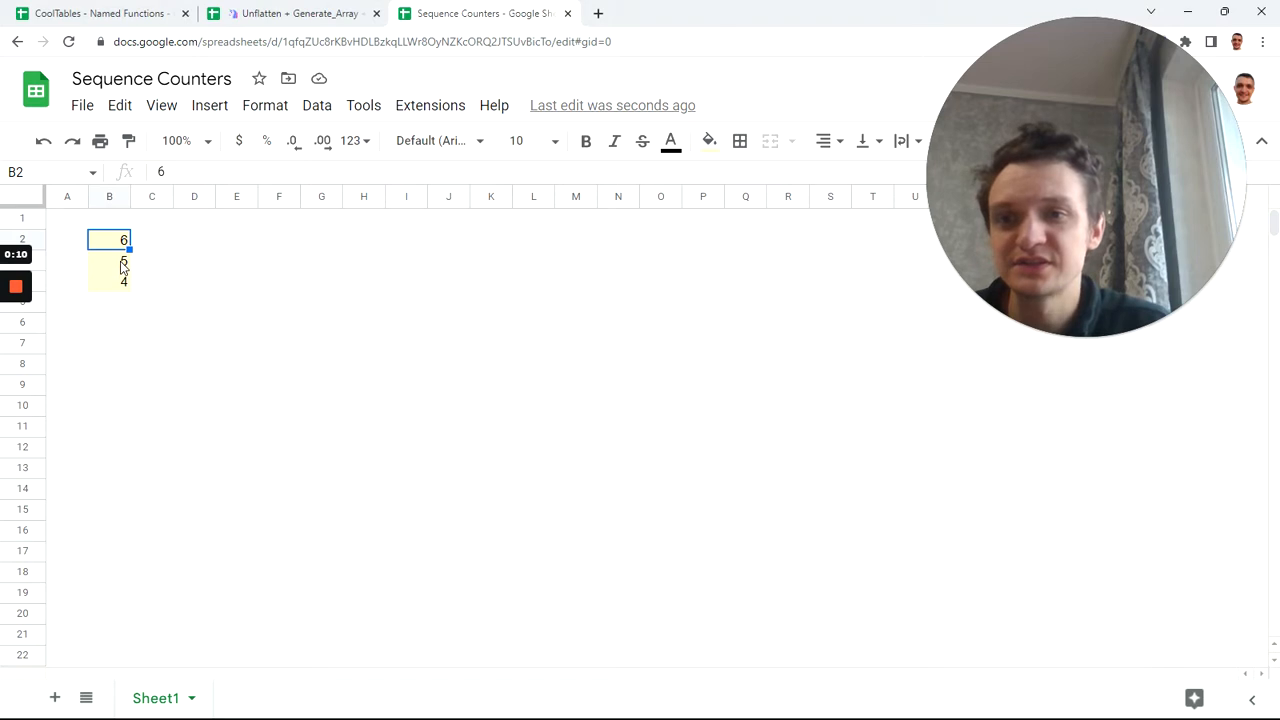
# Step: Enter the numbers 1 through 6 down cells E2:E7 as the expected sequence for the first counter
pyautogui.click(122, 265)
pyautogui.click(120, 282)
pyautogui.click(234, 226)
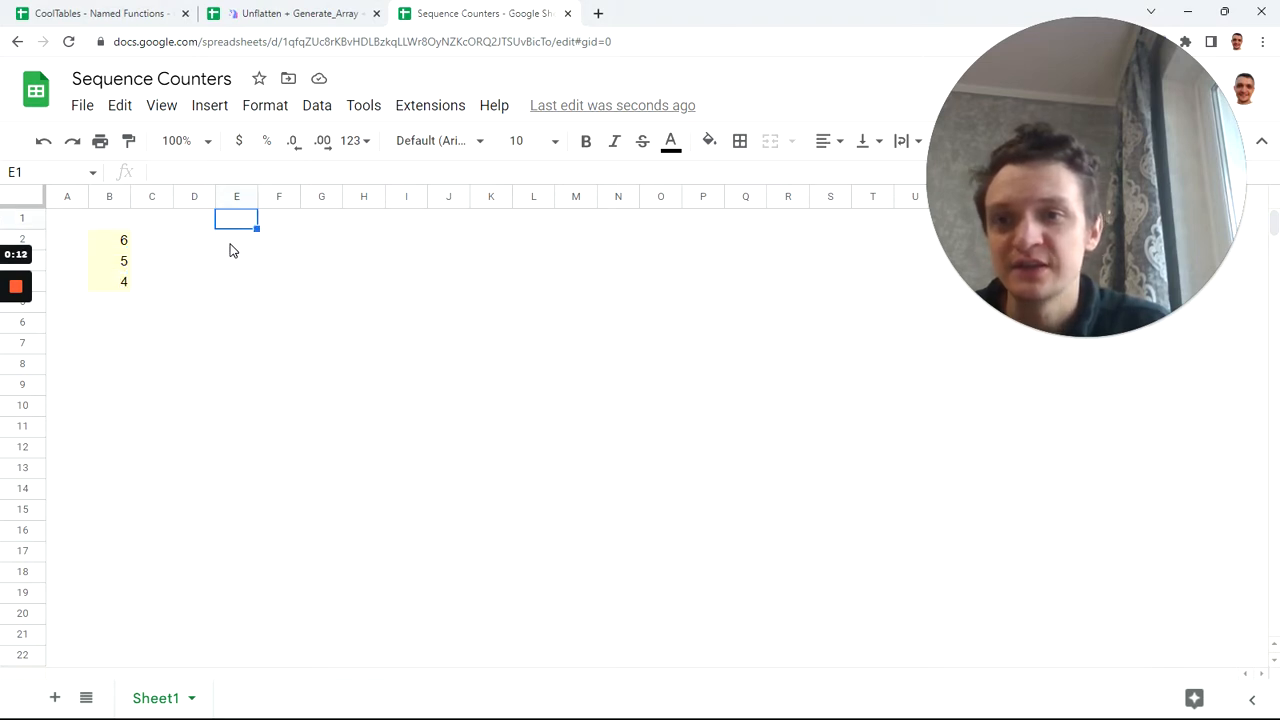
pyautogui.click(230, 248)
pyautogui.write('1')
pyautogui.press('Return')
pyautogui.write('2')
pyautogui.press('Return')
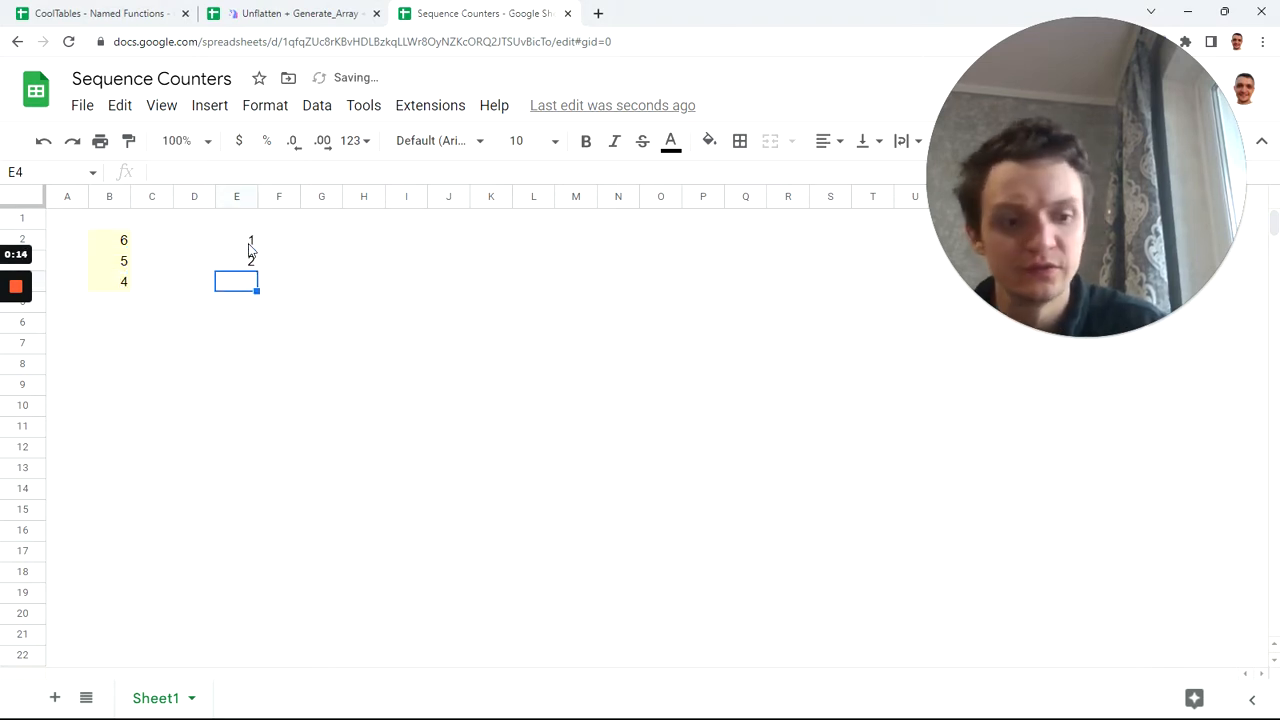
pyautogui.write('3')
pyautogui.press('Return')
pyautogui.write('4')
pyautogui.press('Return')
pyautogui.write('5')
pyautogui.press('Return')
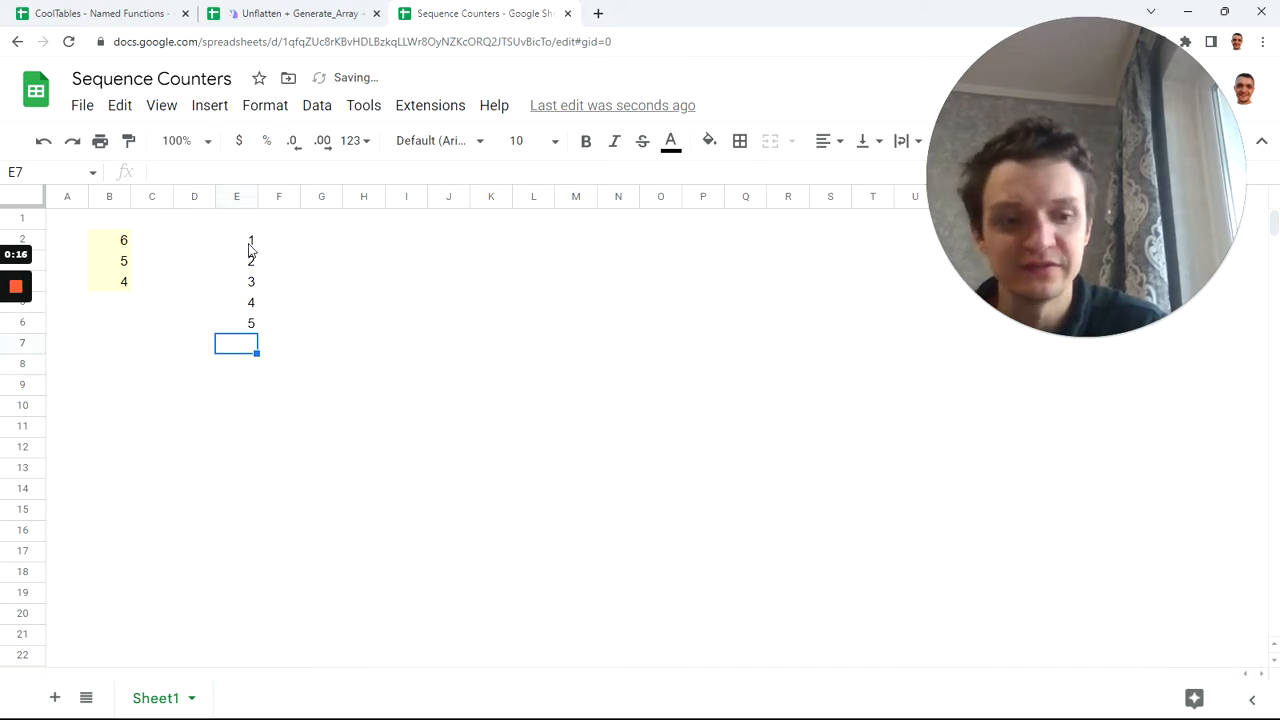
pyautogui.write('6')
pyautogui.press('Return')
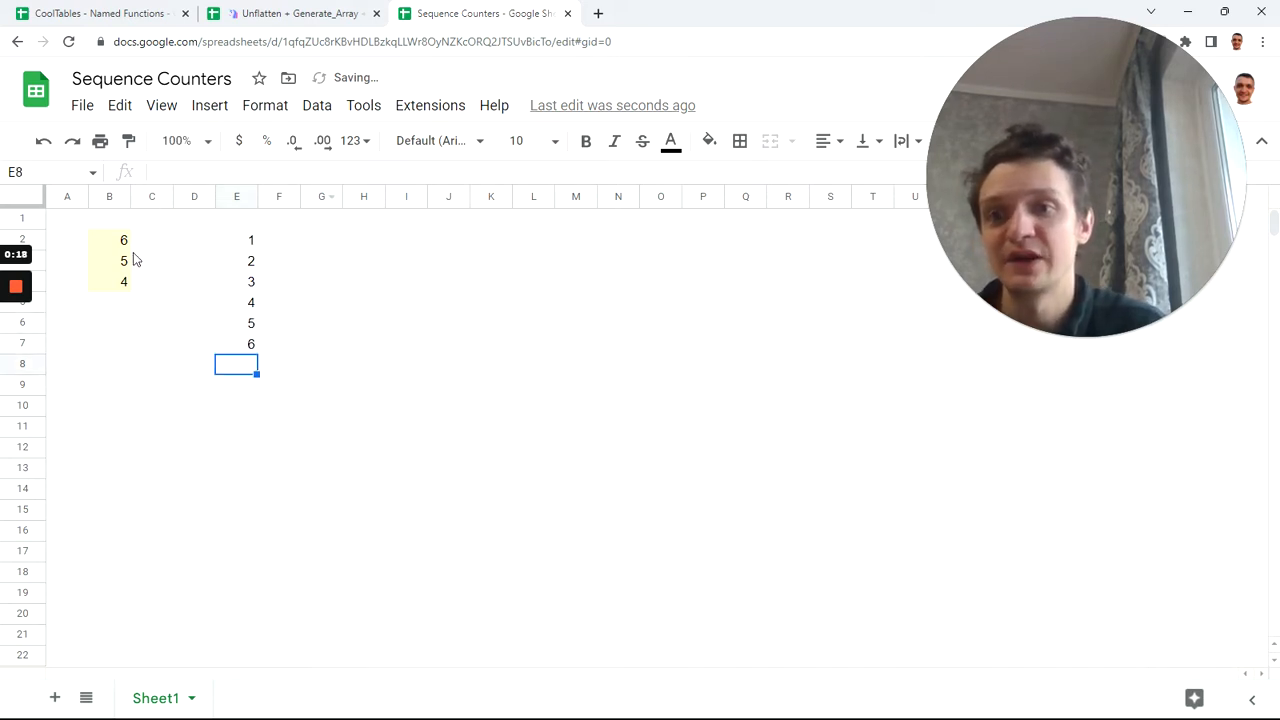
# Step: Continue column E with the numbers 1 through 5 in cells E8:E12 for the second counter
pyautogui.write('1')
pyautogui.press('Return')
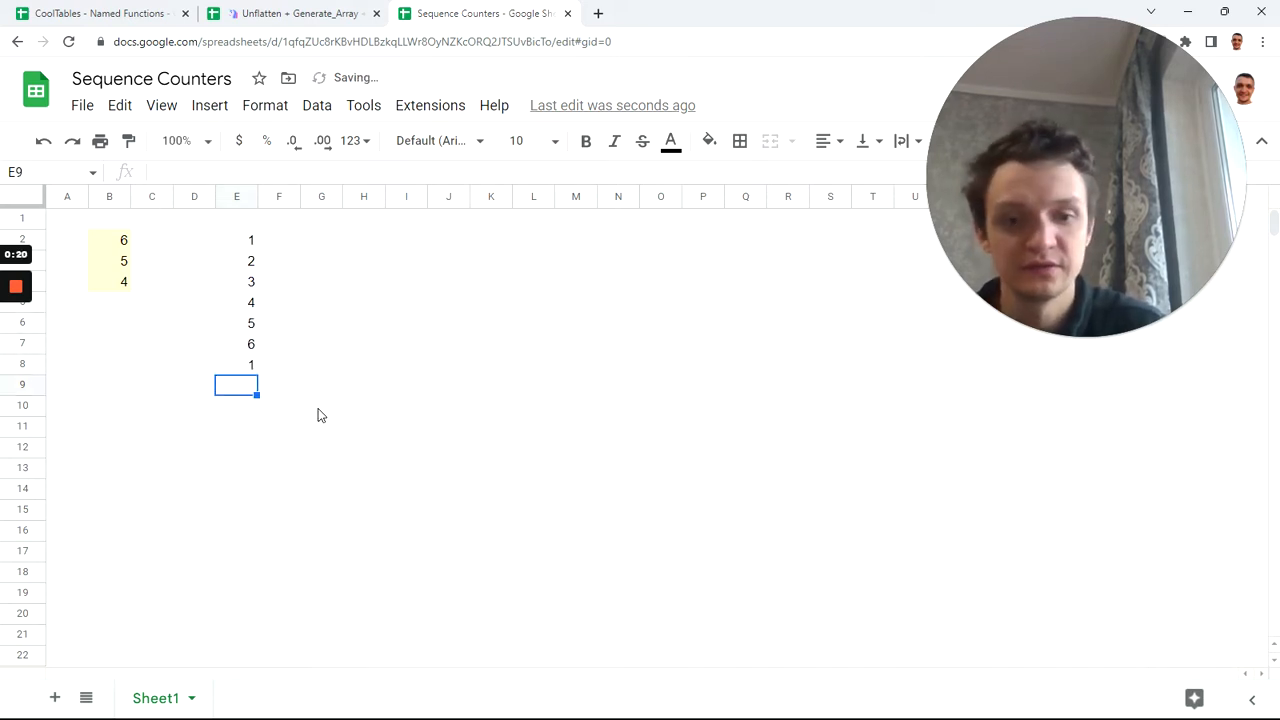
pyautogui.write('2')
pyautogui.press('Return')
pyautogui.write('3')
pyautogui.press('Return')
pyautogui.write('4')
pyautogui.press('Return')
pyautogui.write('5')
pyautogui.press('Return')
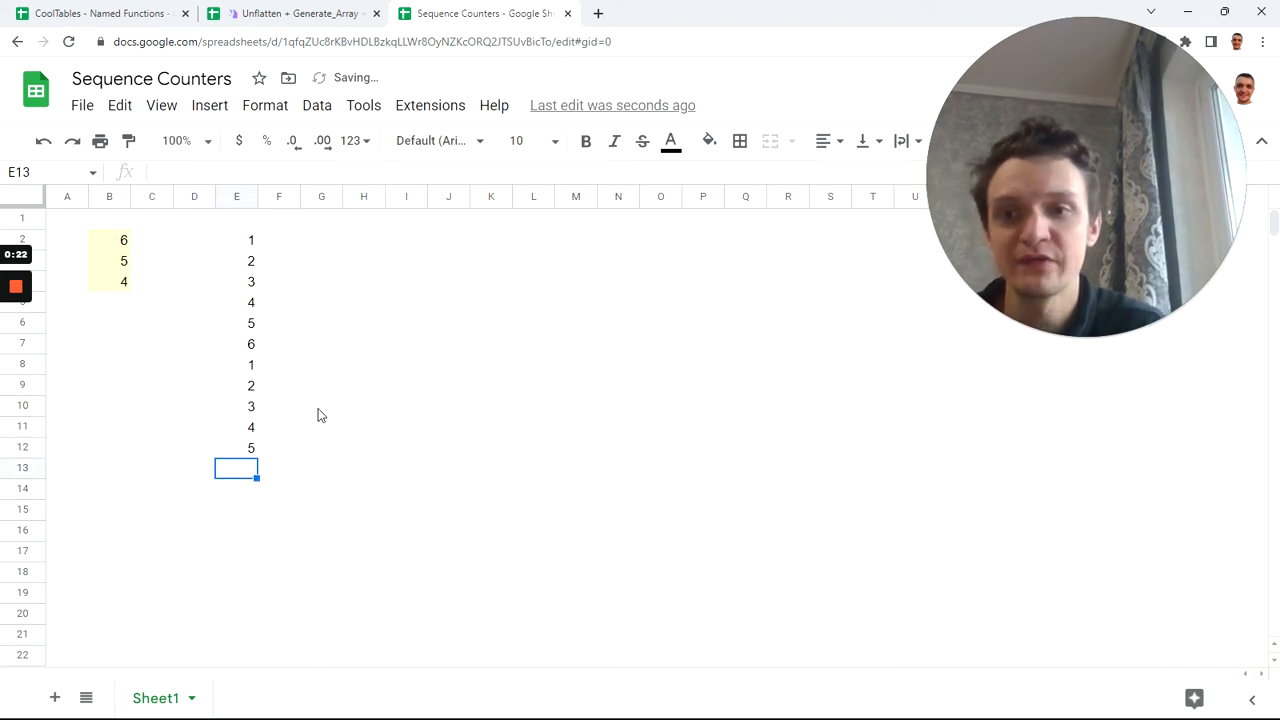
# Step: Complete the sample output with the numbers 1 through 4 in cells E13:E16 for the third counter
pyautogui.click(110, 289)
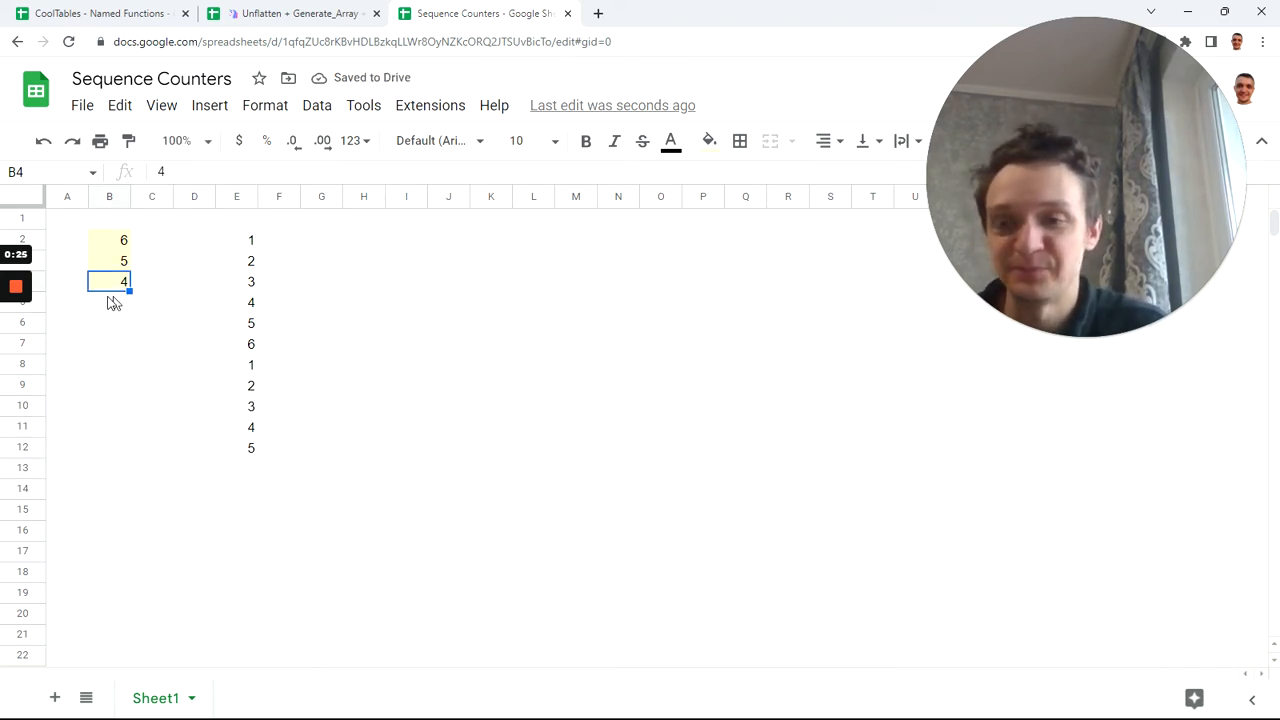
pyautogui.click(248, 464)
pyautogui.write('1')
pyautogui.press('Return')
pyautogui.write('2')
pyautogui.press('Return')
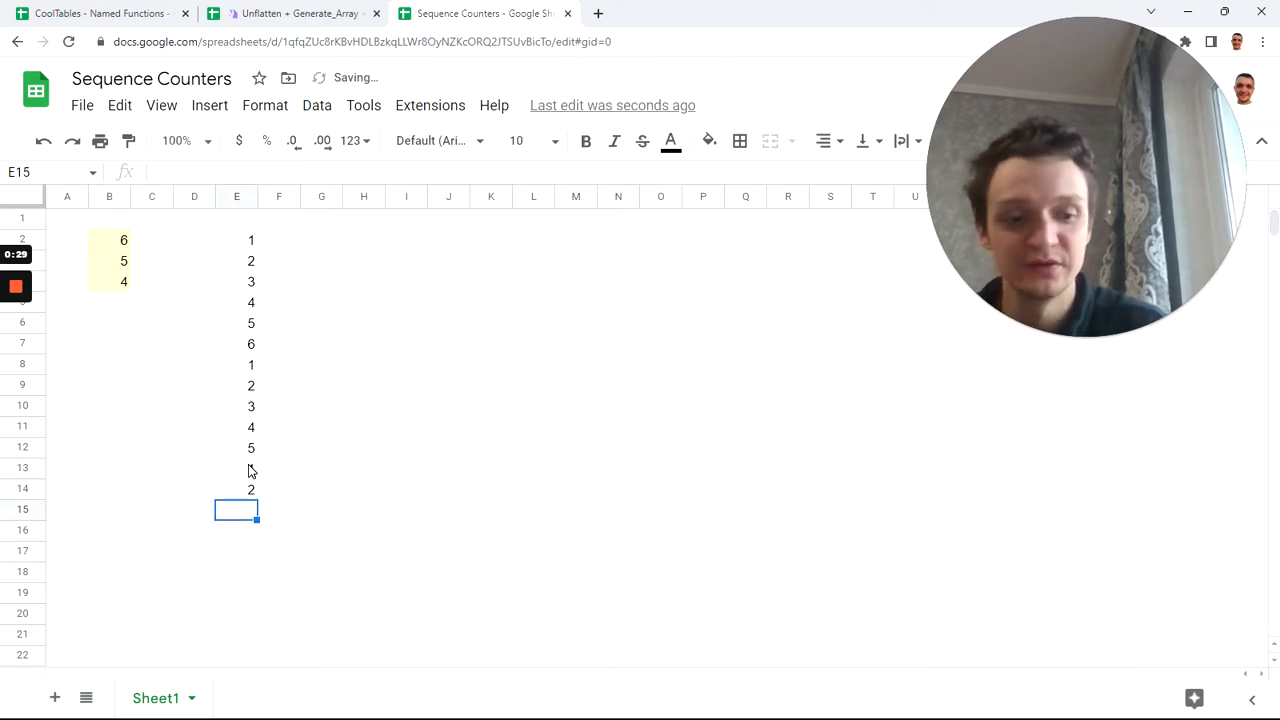
pyautogui.write('3')
pyautogui.press('Return')
pyautogui.write('4')
pyautogui.press('Return')
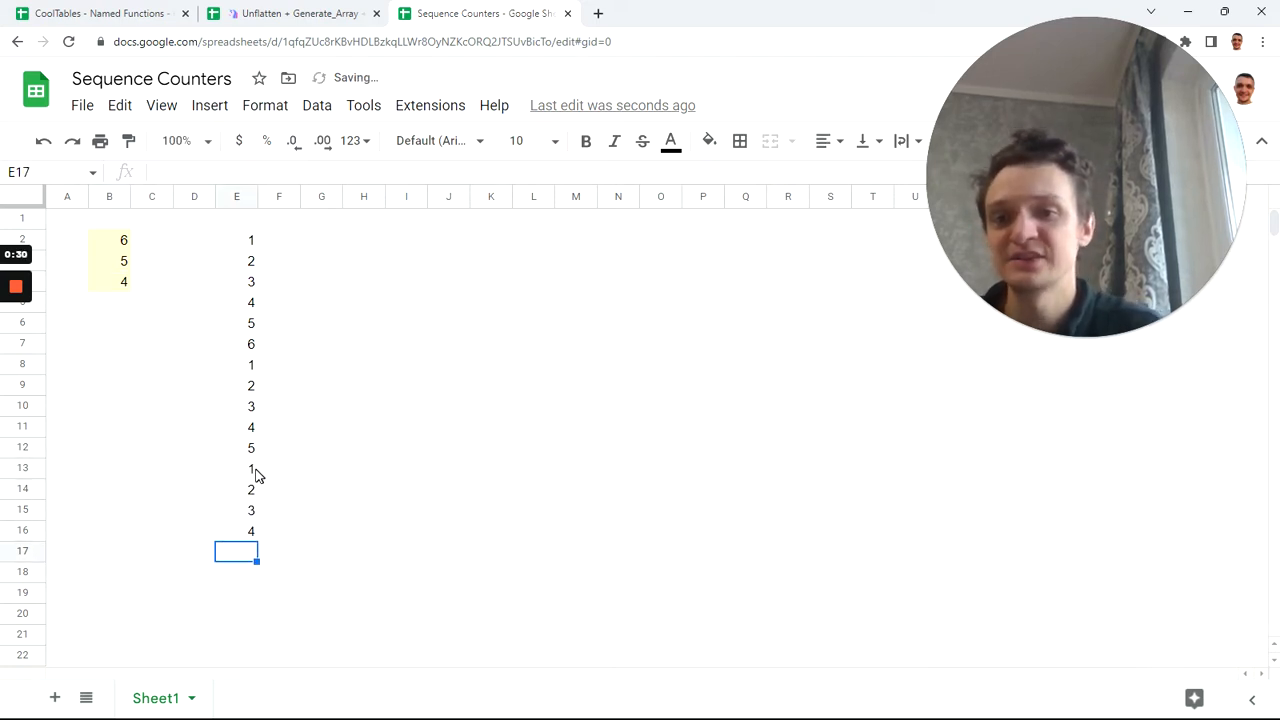
pyautogui.moveTo(250, 469); pyautogui.dragTo(250, 530)
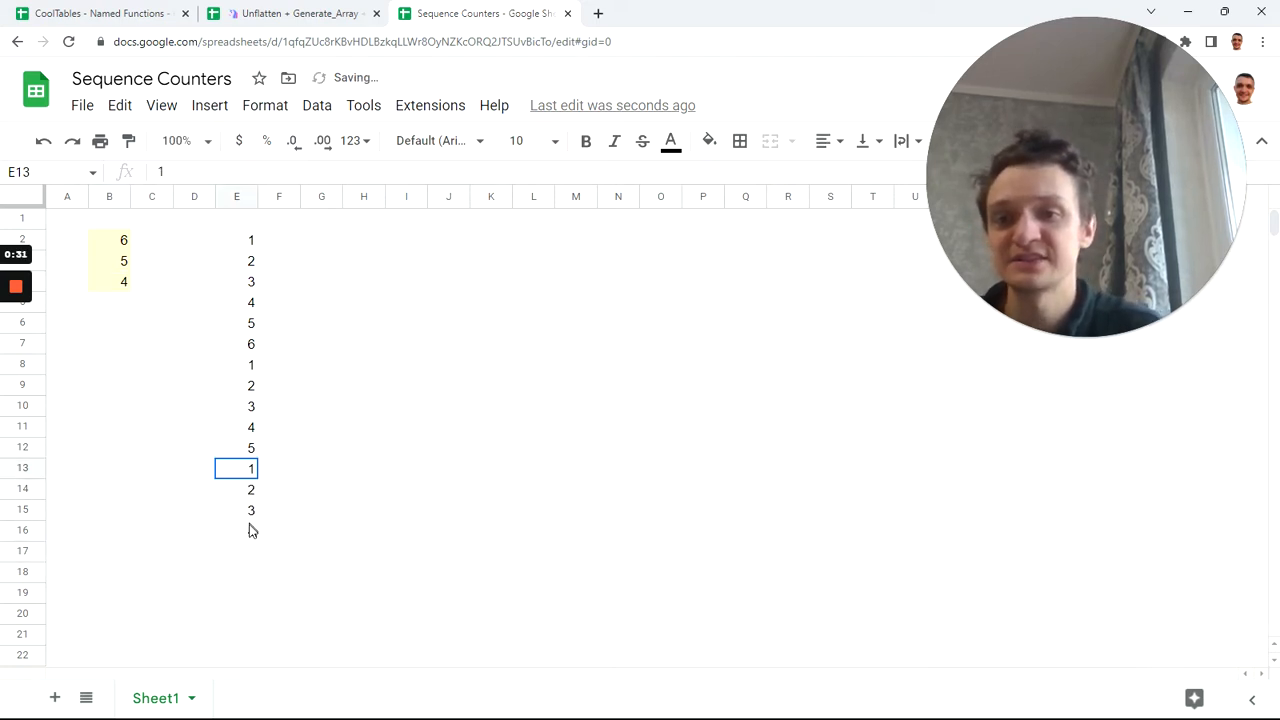
pyautogui.click(240, 245)
pyautogui.moveTo(240, 309); pyautogui.dragTo(283, 351)
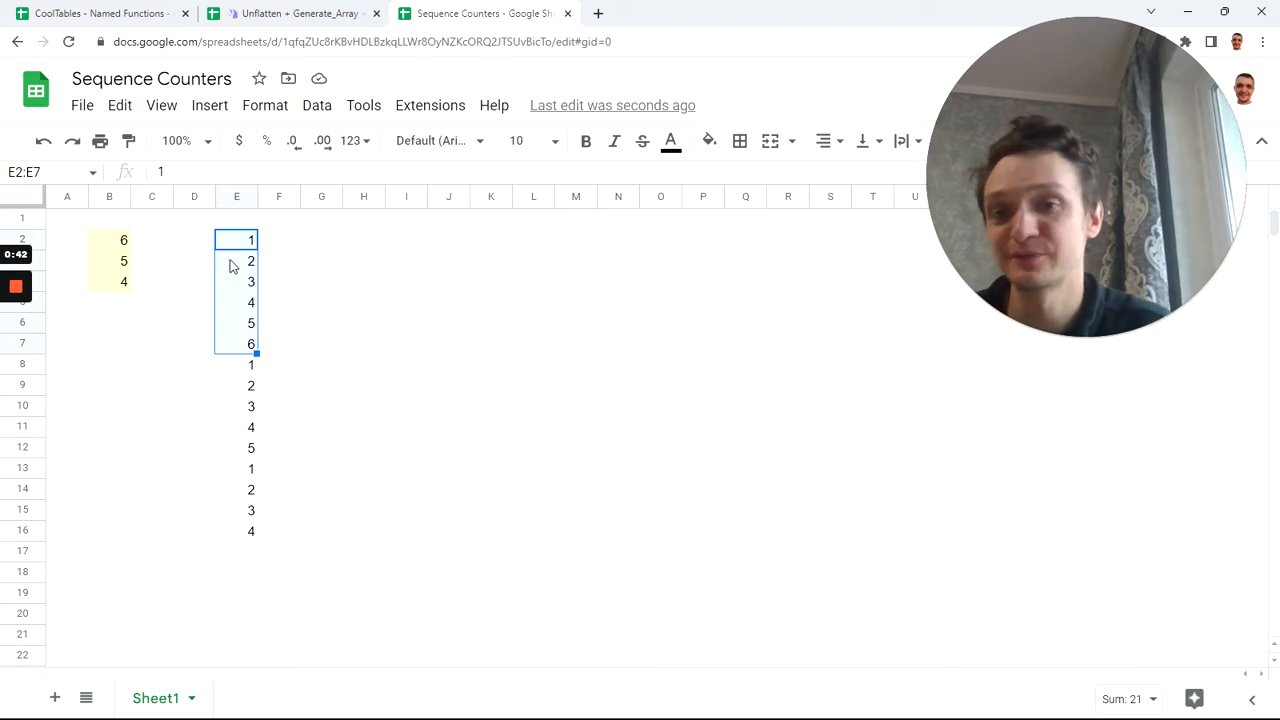
# Step: Start a REDUCE formula in cell H2 with initial value 0 and the range B2:B4
pyautogui.click(368, 251)
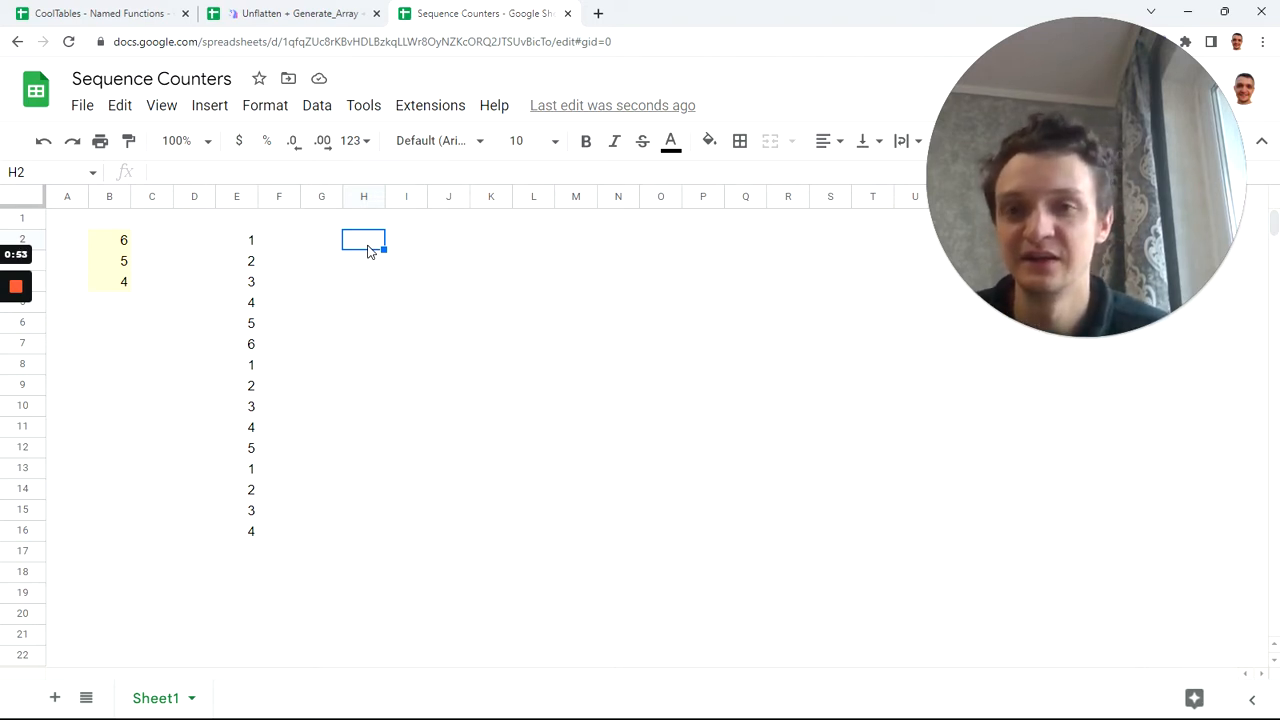
pyautogui.write('=')
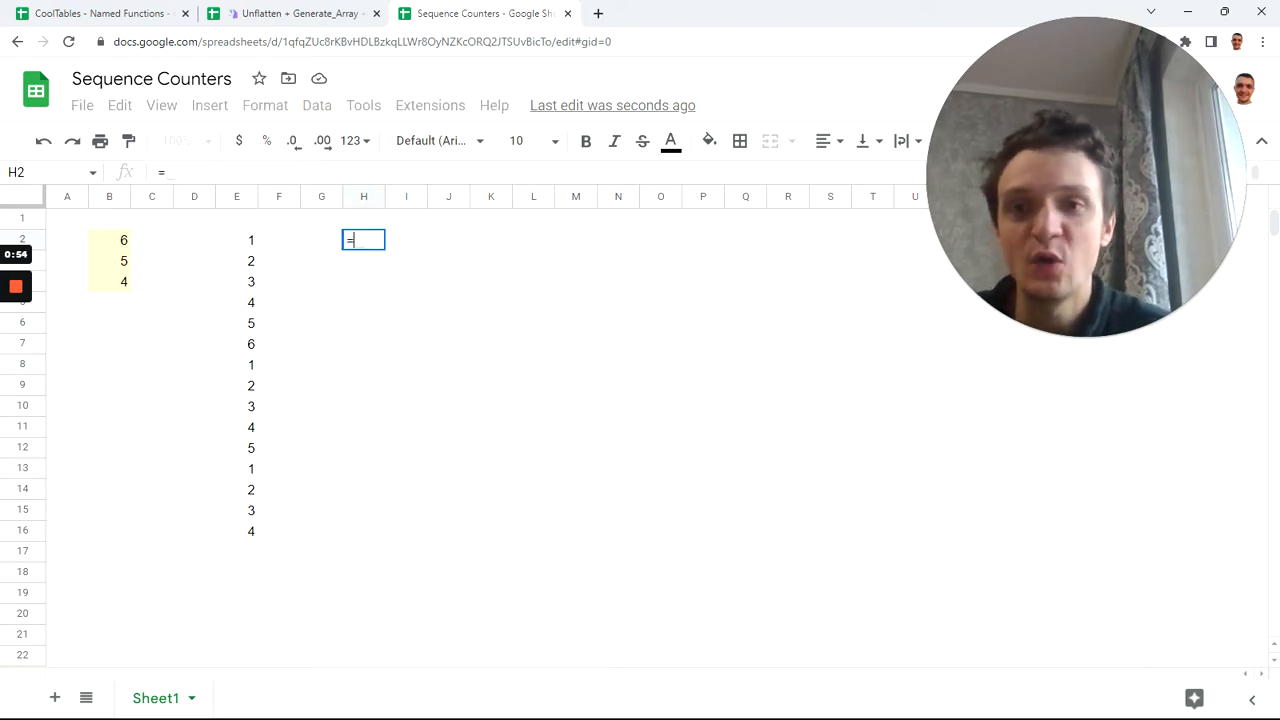
pyautogui.write('re')
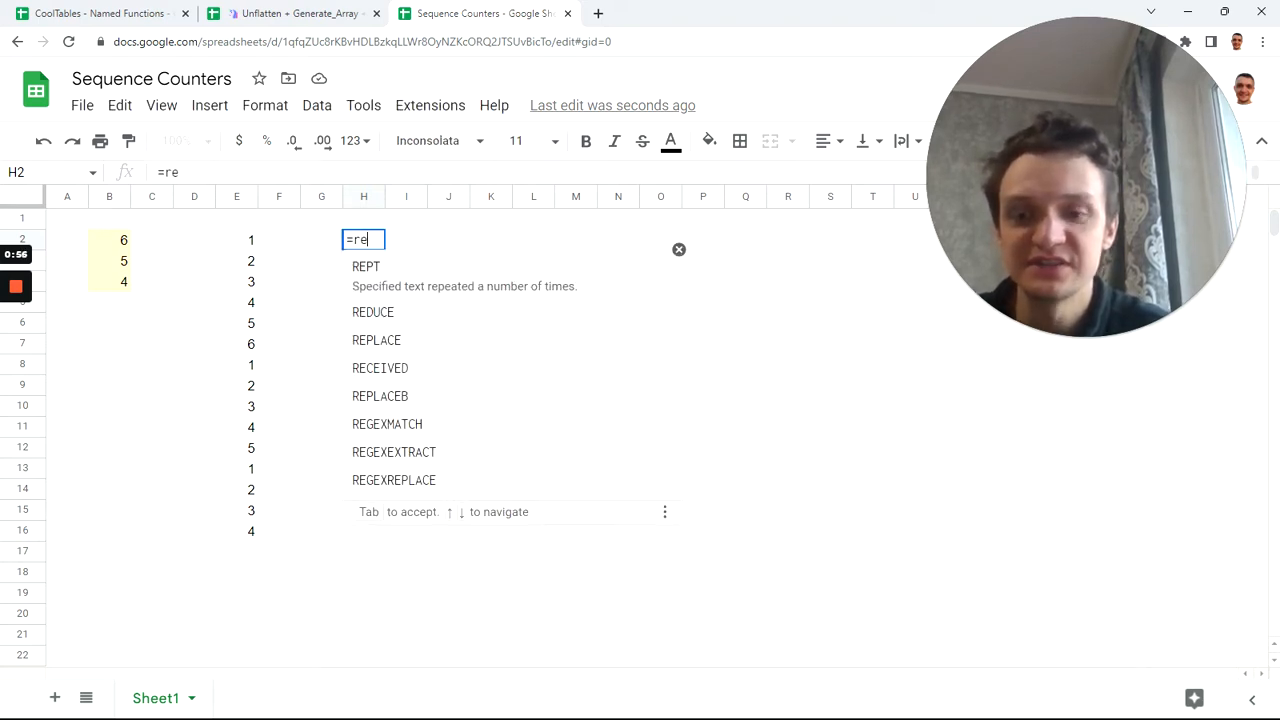
pyautogui.write('duc')
pyautogui.press('Tab')
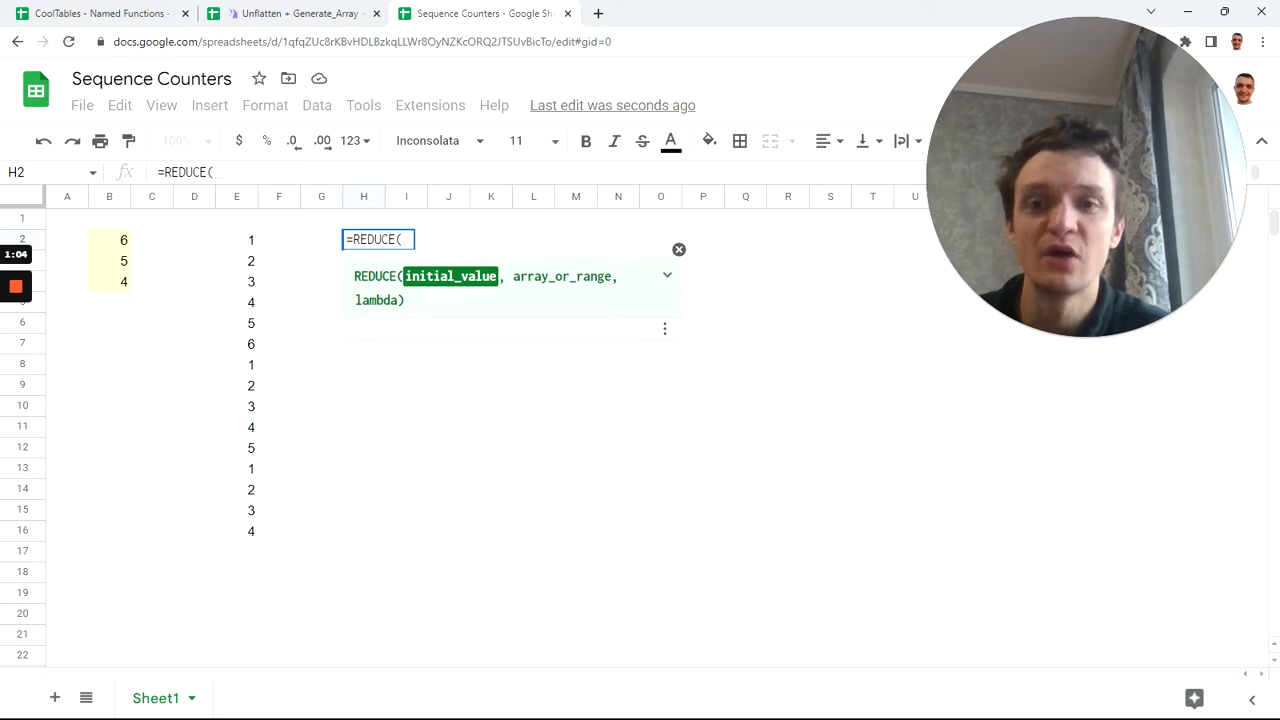
pyautogui.write('0')
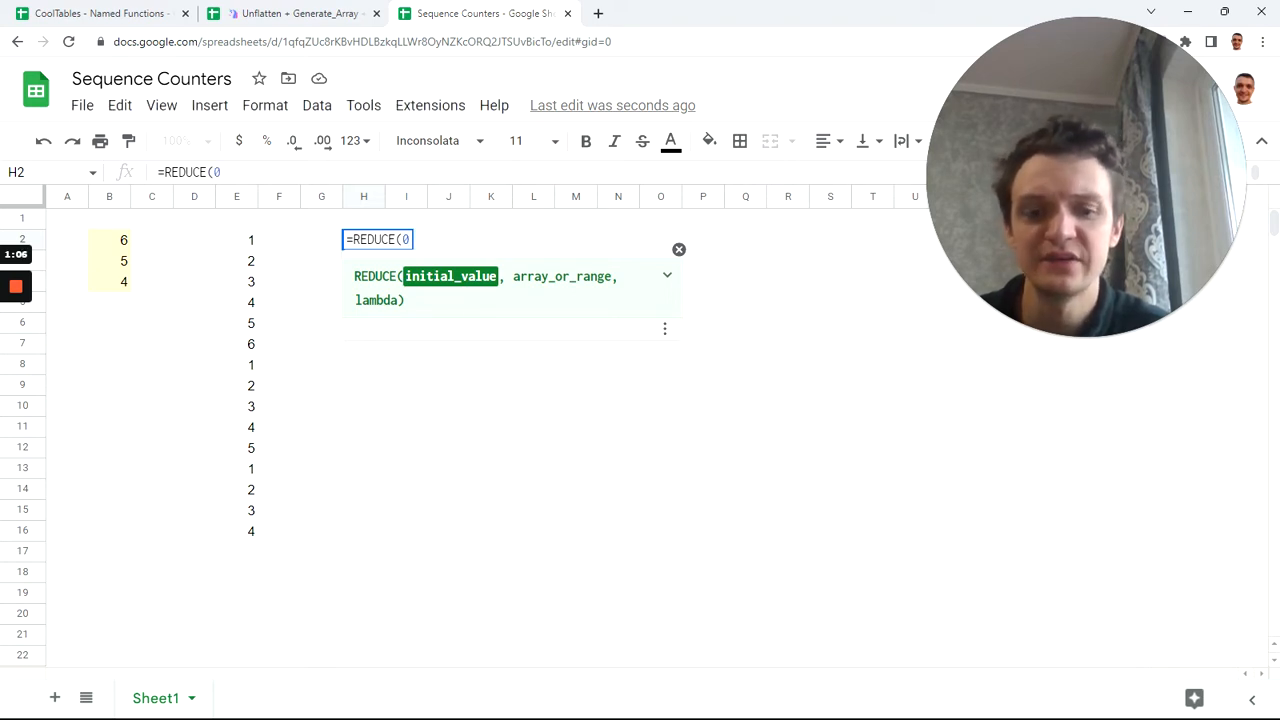
pyautogui.write(',')
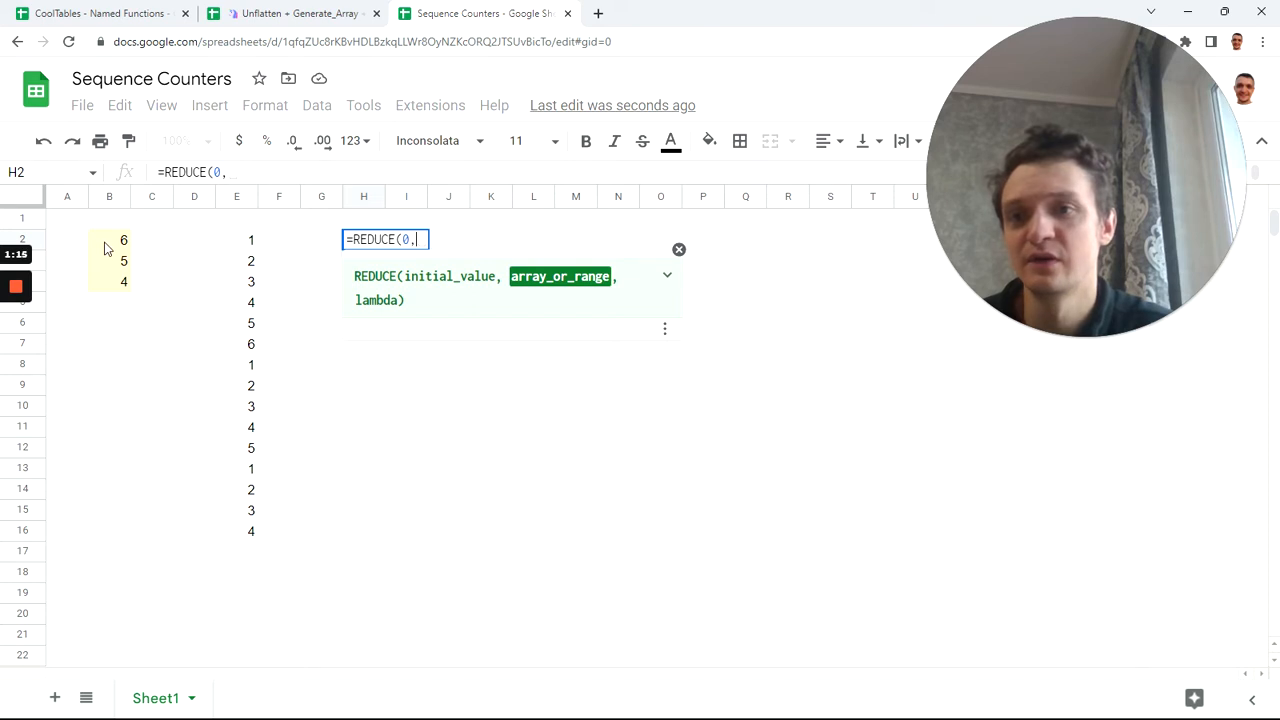
pyautogui.moveTo(108, 243); pyautogui.dragTo(117, 287)
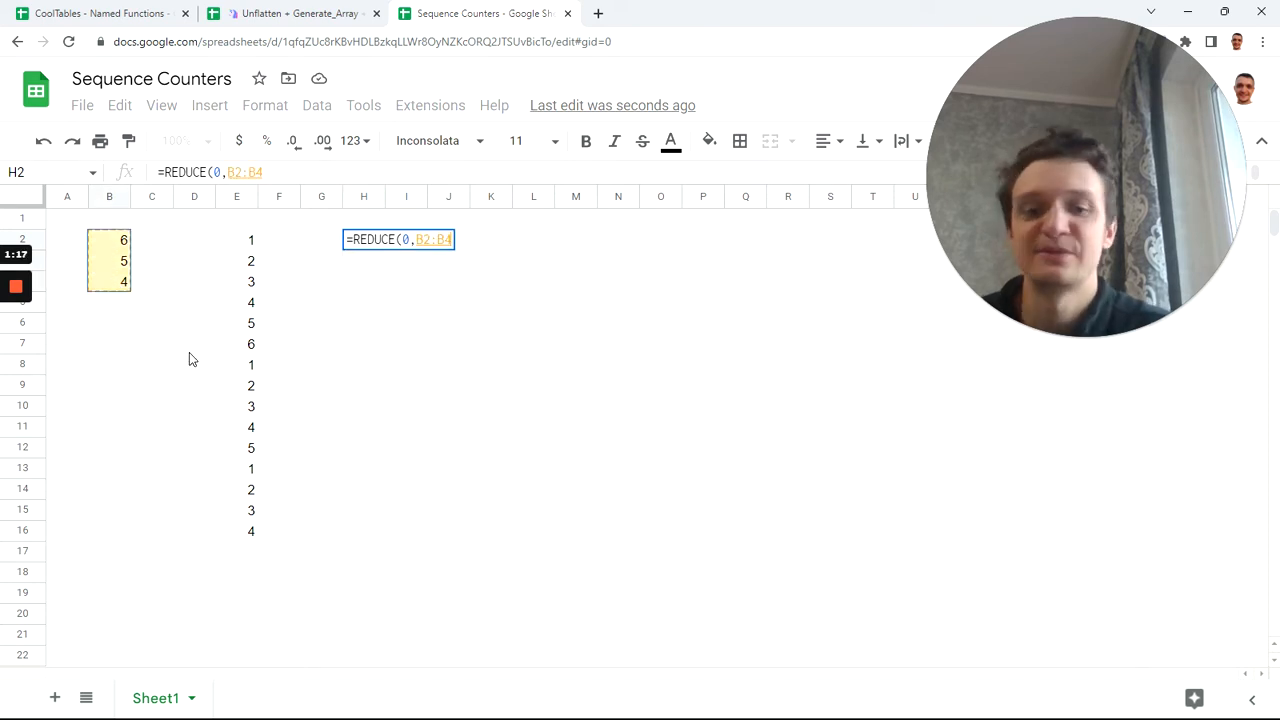
pyautogui.write(',')
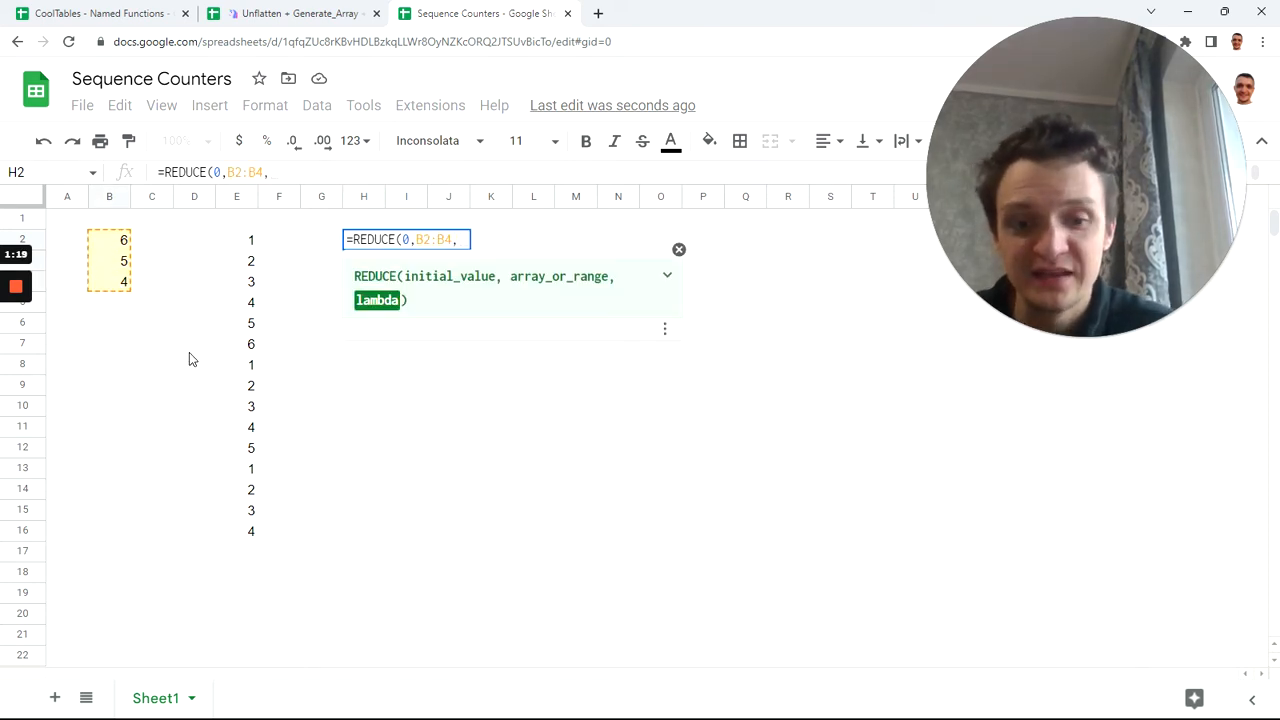
# Step: Add a LAMBDA with the names ini and v to the formula, opening an IF that tests ini=0
pyautogui.write('L')
pyautogui.press('Tab')
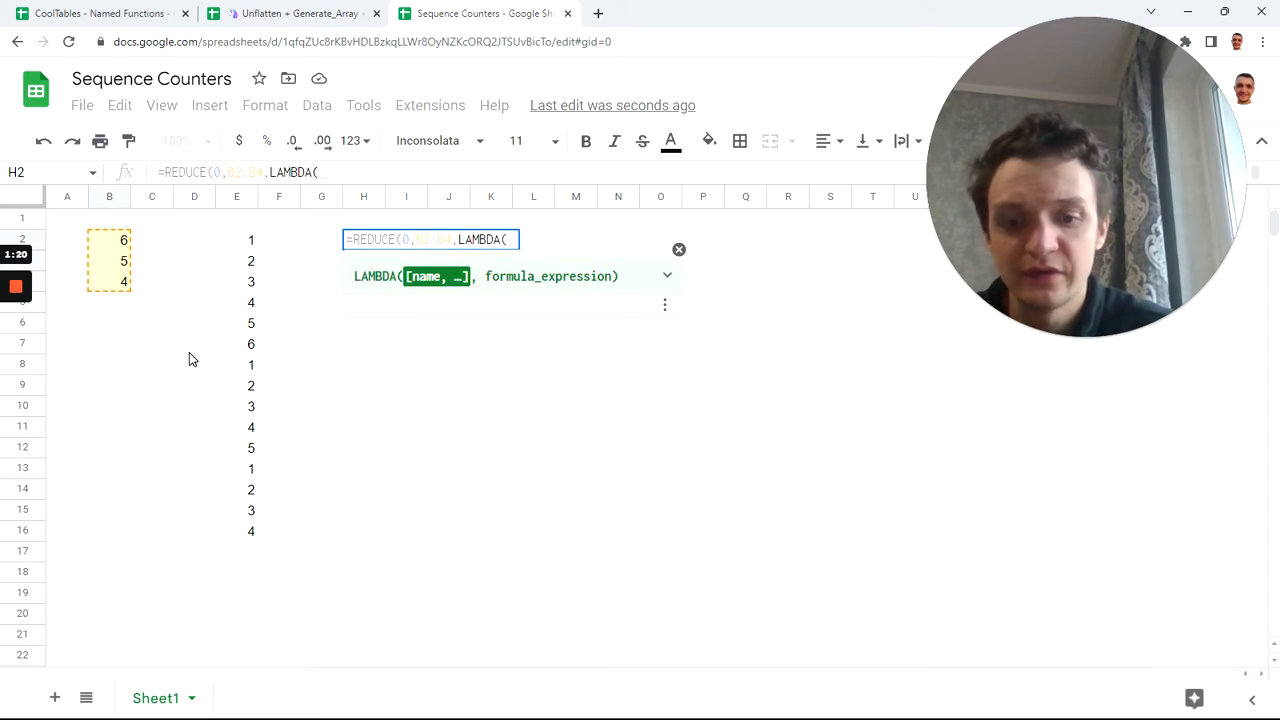
pyautogui.write('ini,v,')
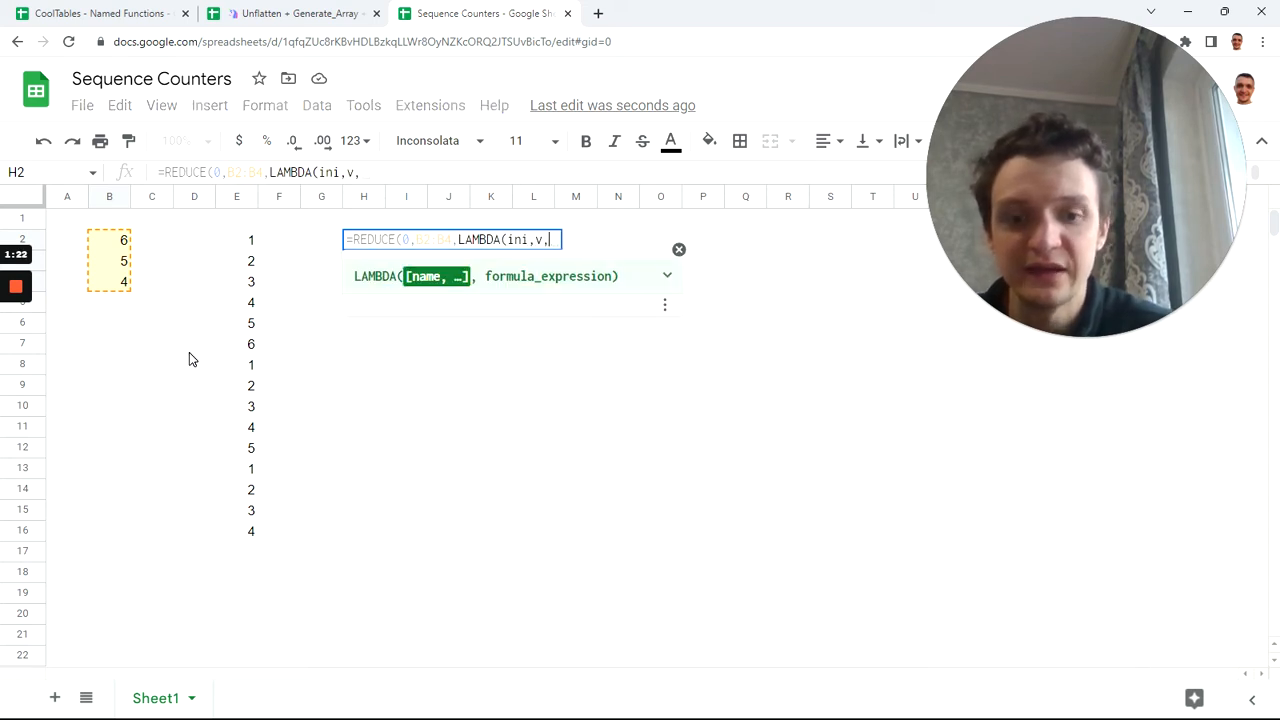
pyautogui.write('if')
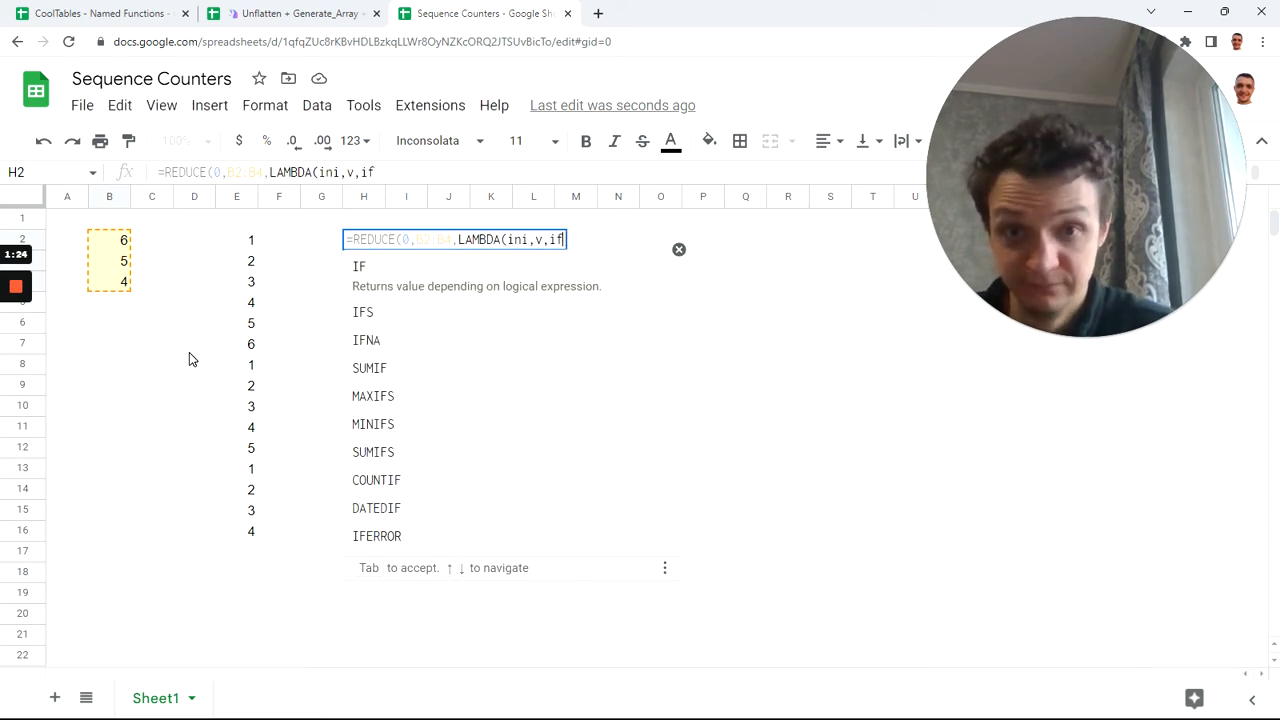
pyautogui.write('(ini')
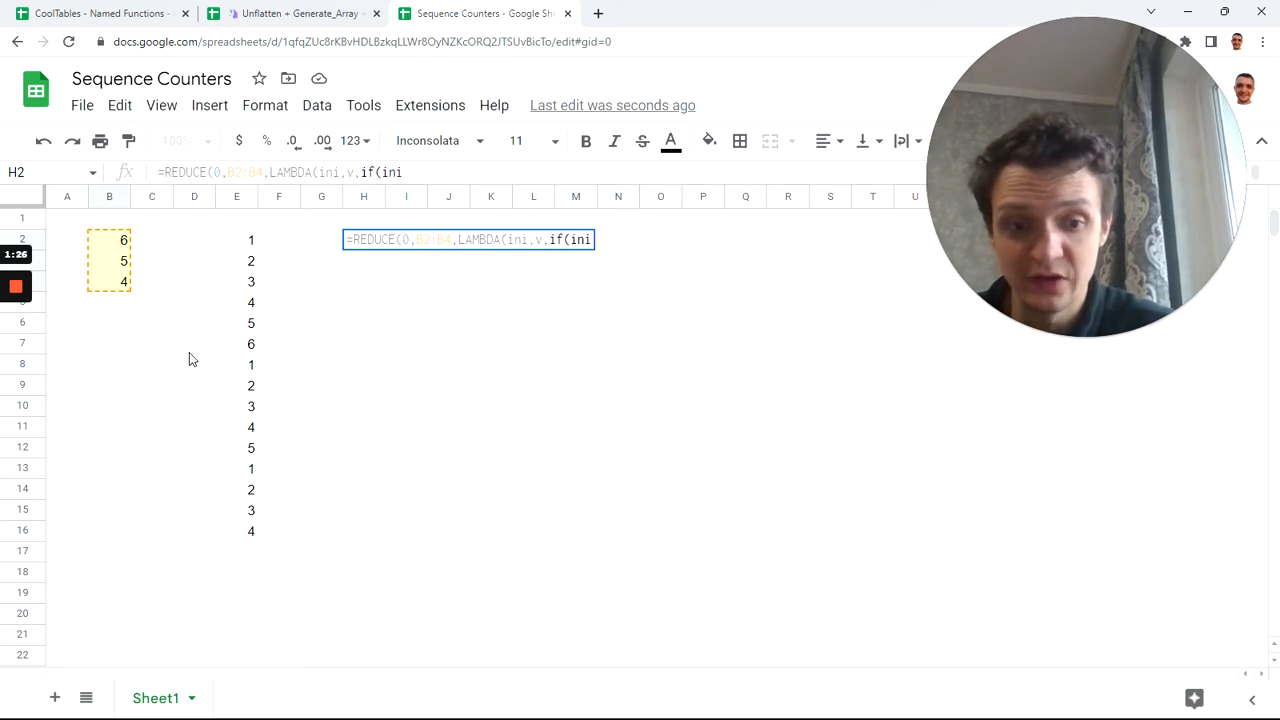
pyautogui.write('=0')
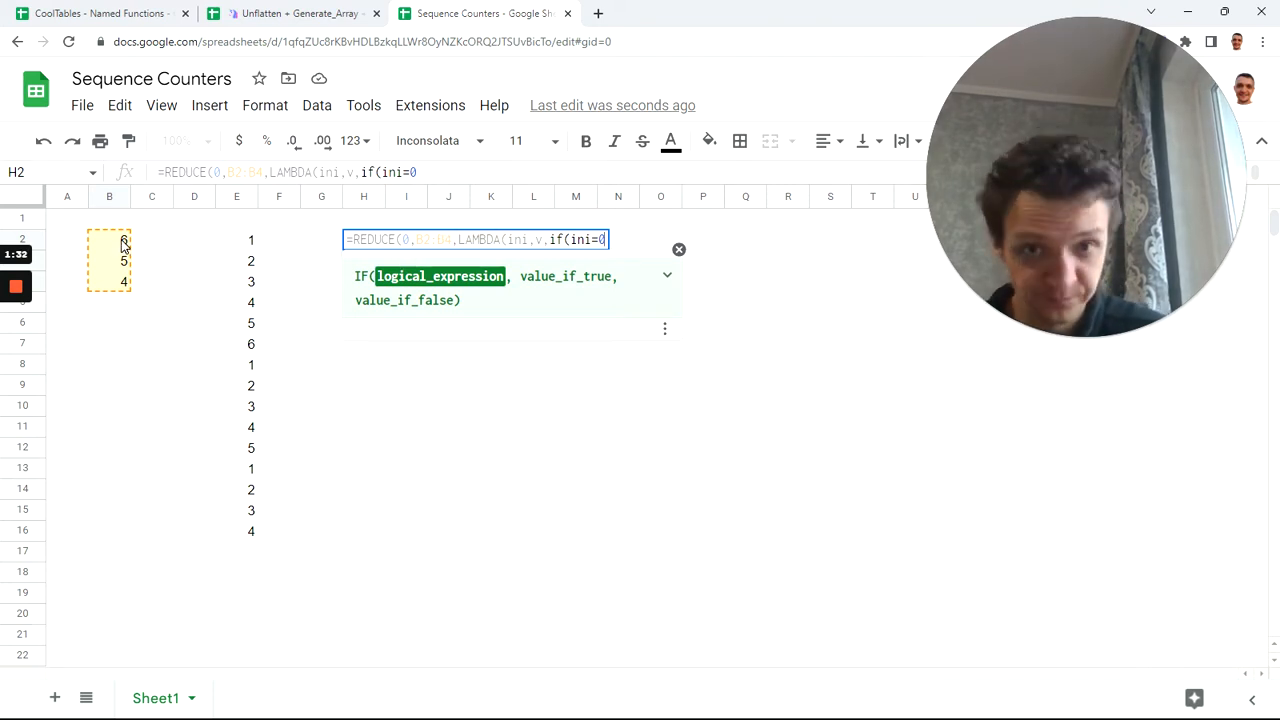
# Step: Set the IF's true value to SEQUENCE(v) in the H2 formula
pyautogui.write(',')
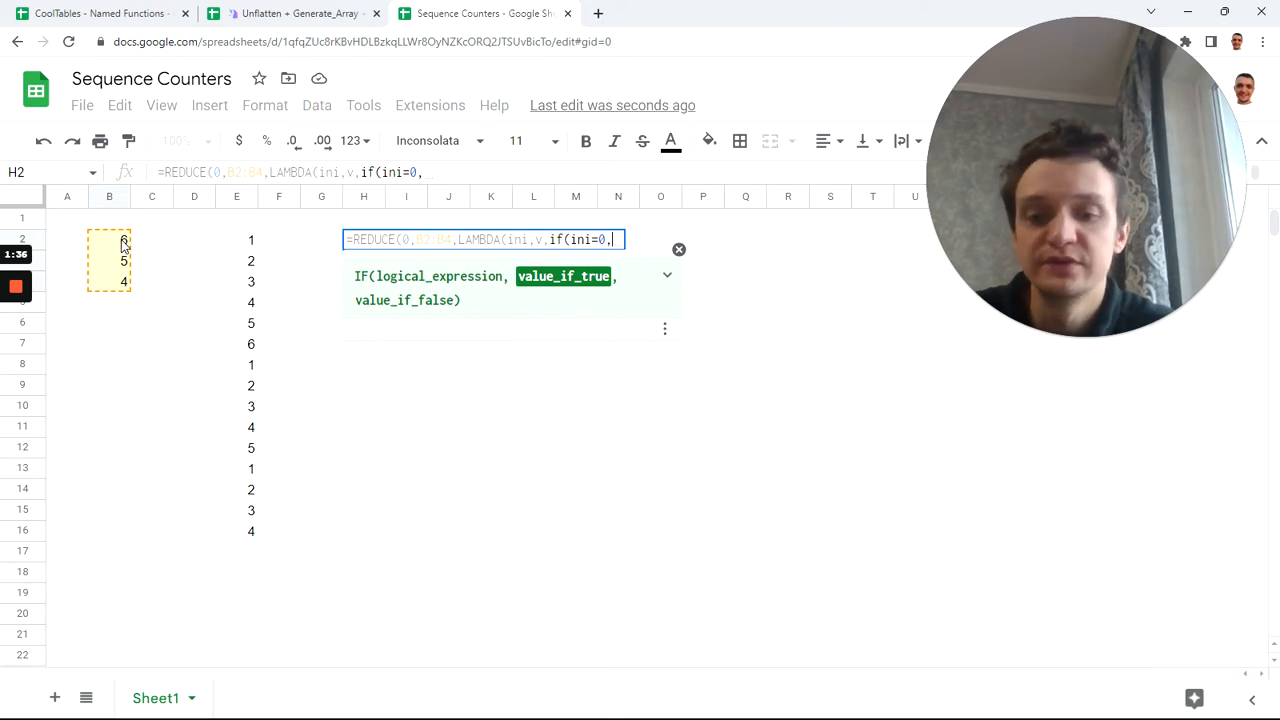
pyautogui.write('seq')
pyautogui.press('Tab')
pyautogui.write('v')
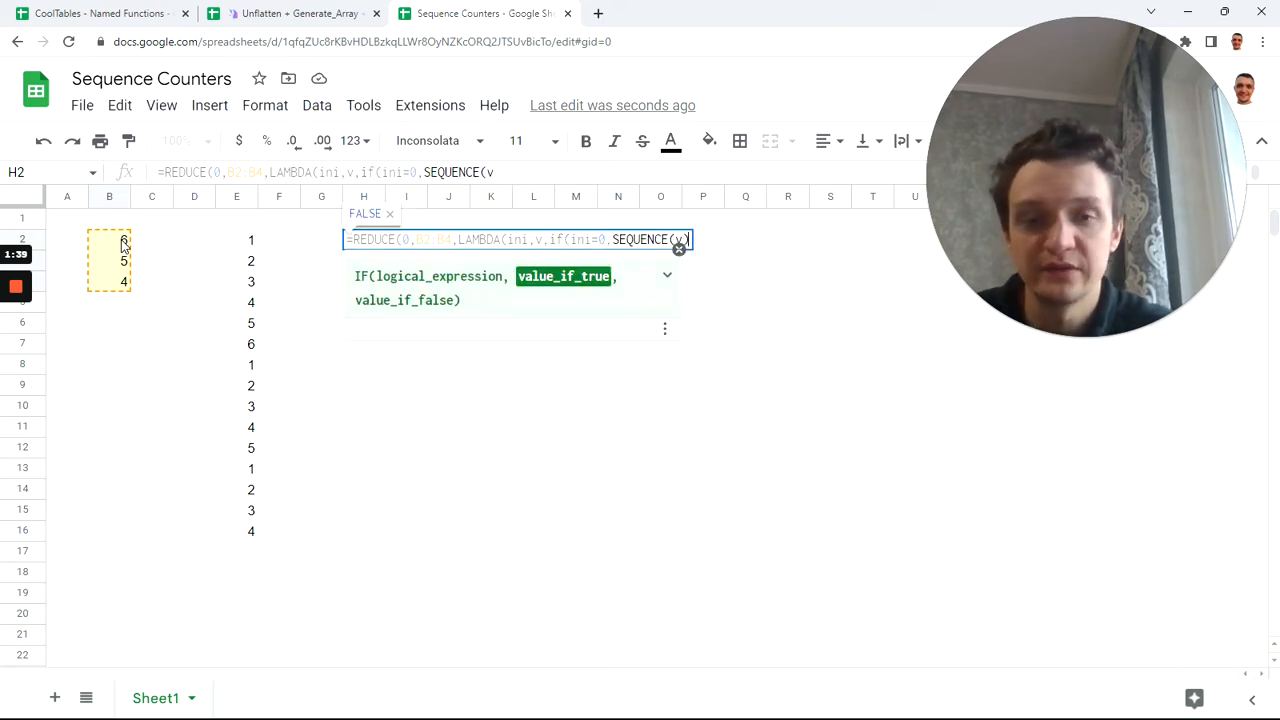
pyautogui.write(')')
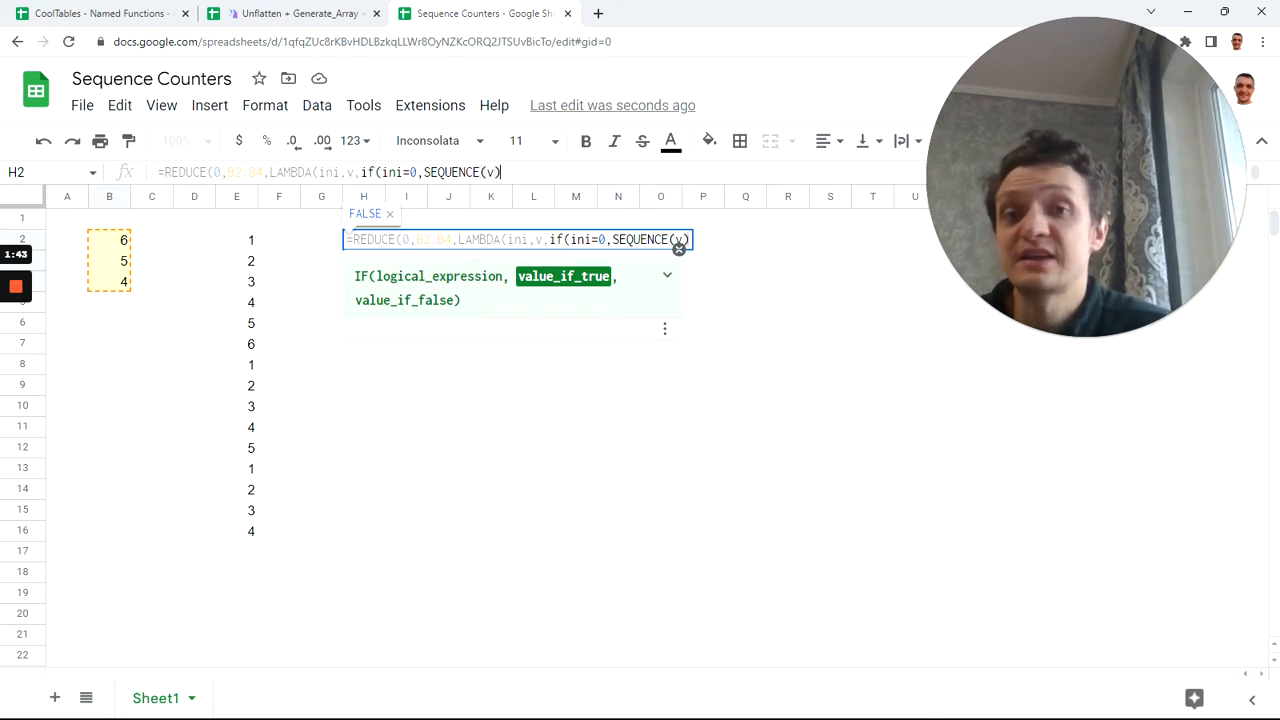
# Step: Set the IF's false value to the vertically stacked array {ini ; SEQUENCE(v)}
pyautogui.click(501, 172)
pyautogui.write(',')
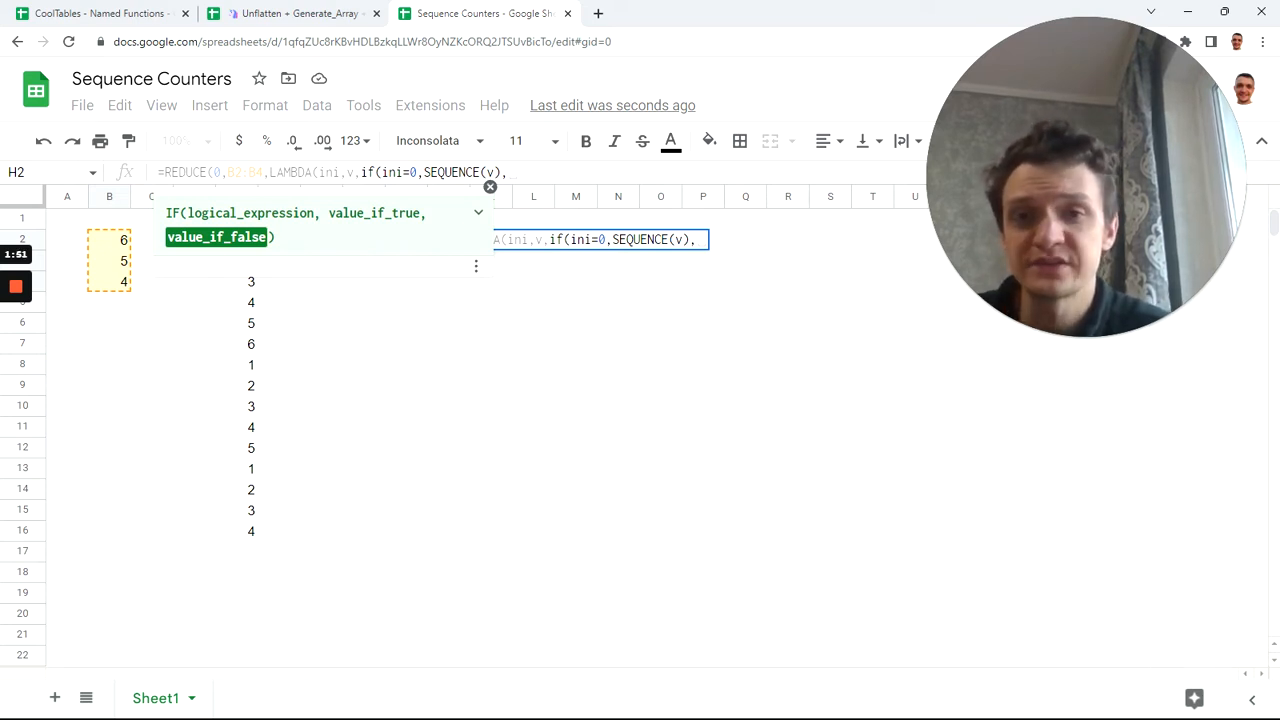
pyautogui.write('{')
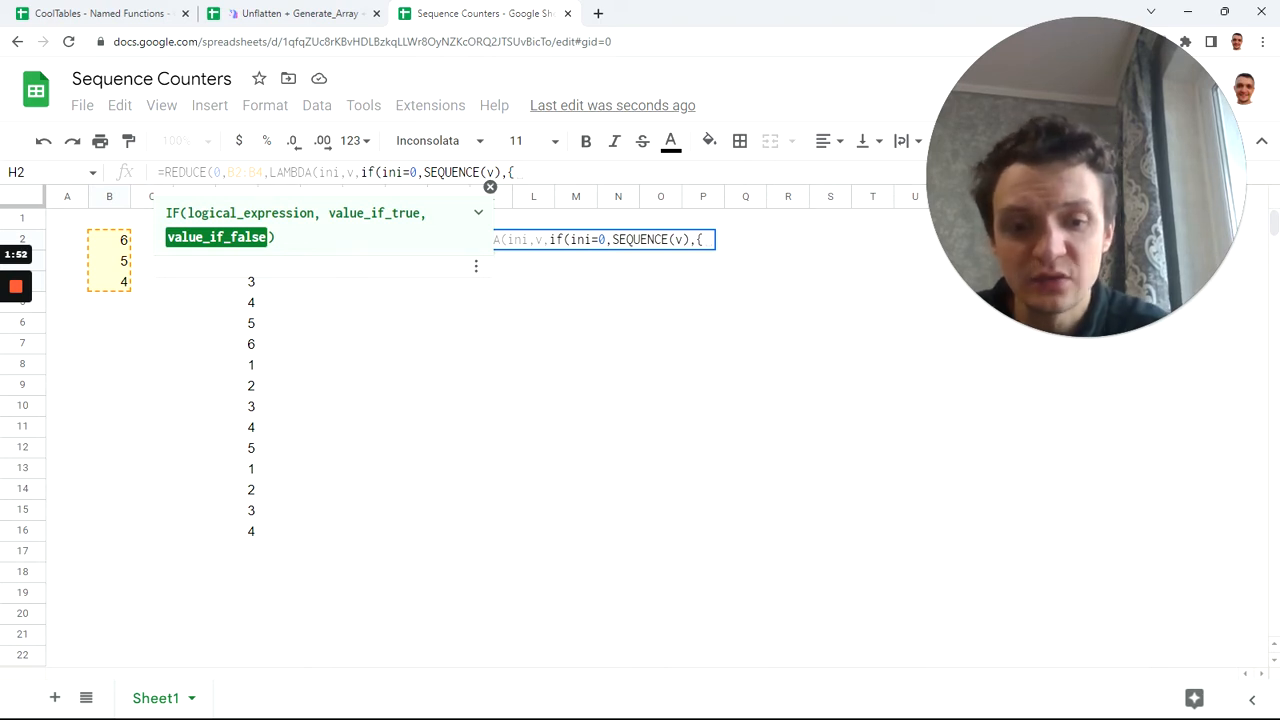
pyautogui.write('ini')
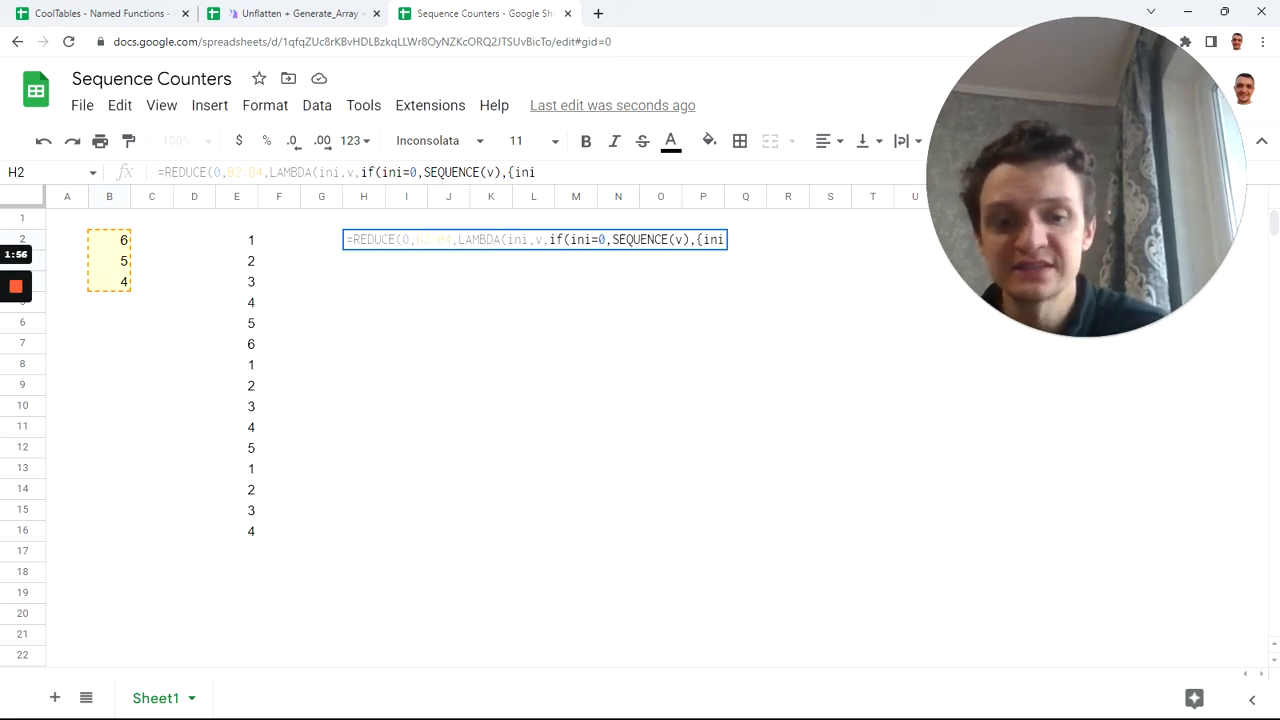
pyautogui.write(' ; ')
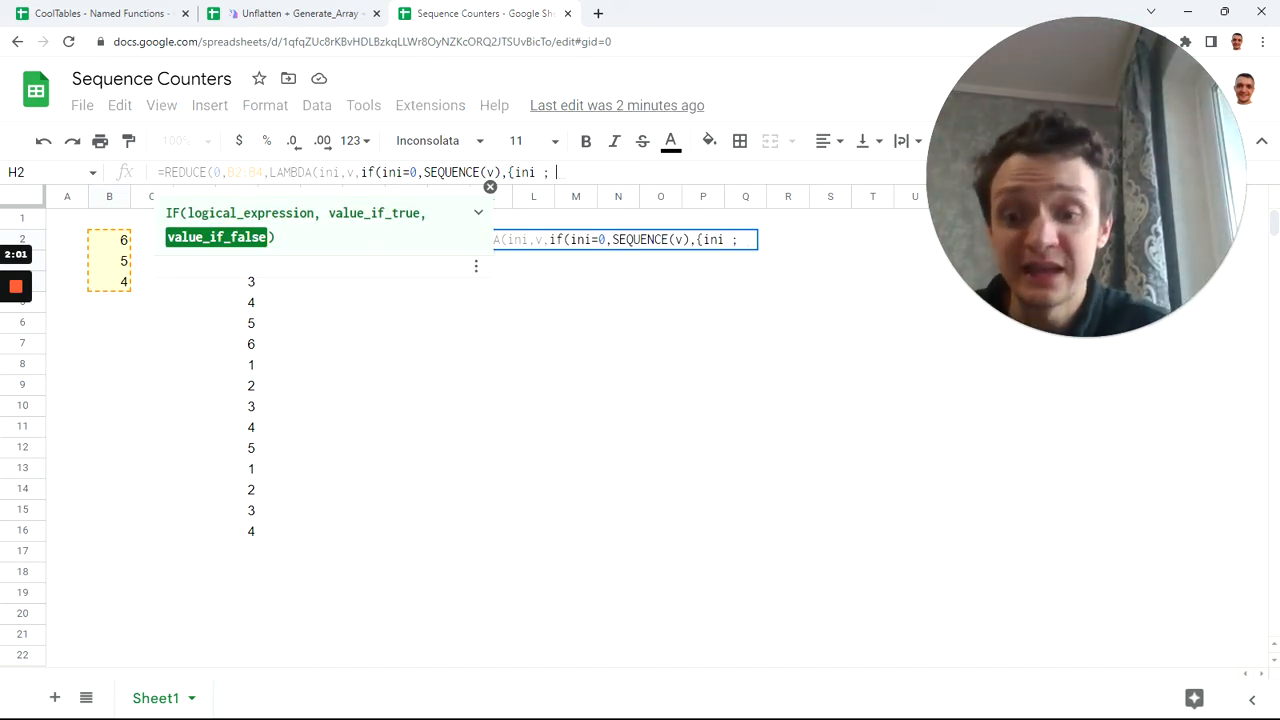
pyautogui.write('seq')
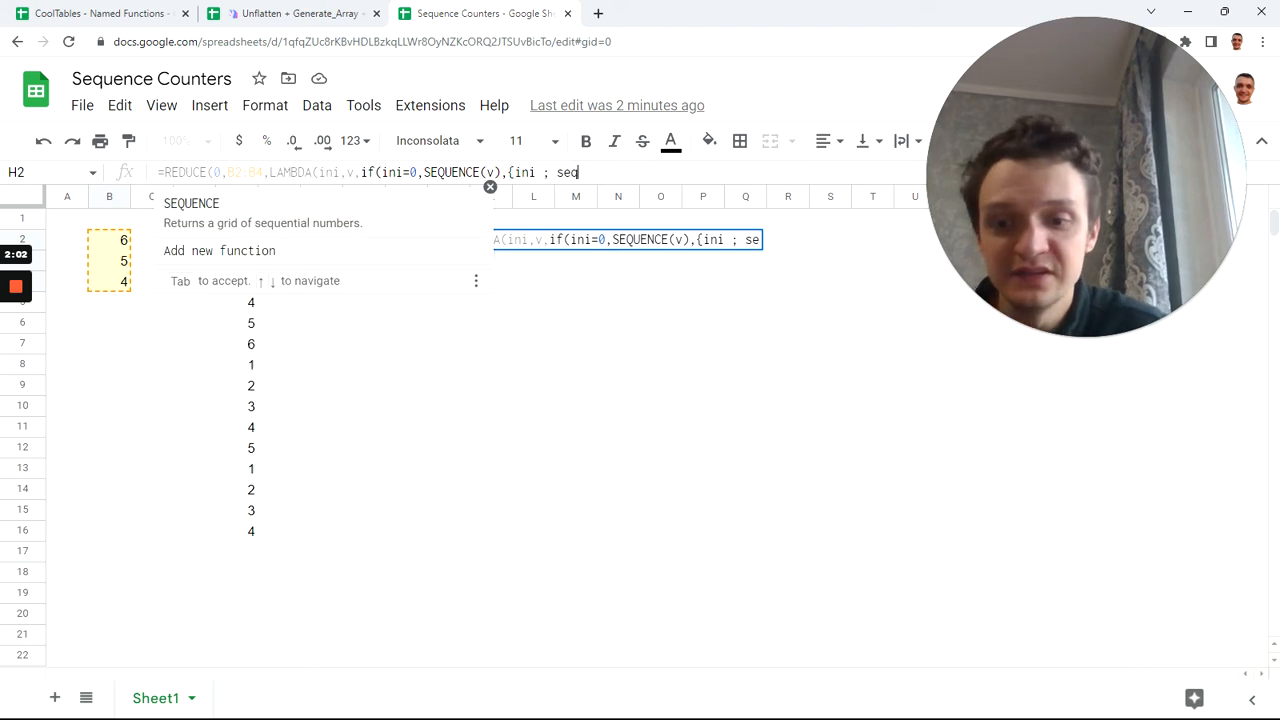
pyautogui.click(266, 231)
pyautogui.write('v')
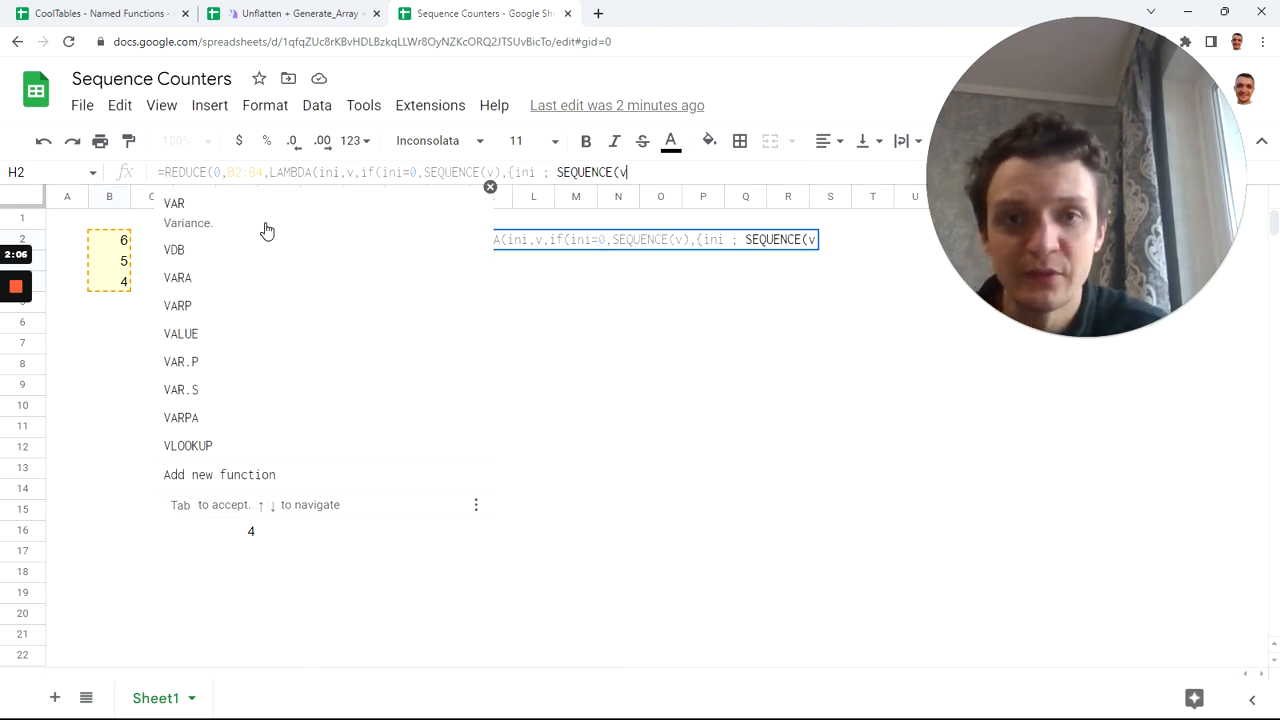
pyautogui.write(')')
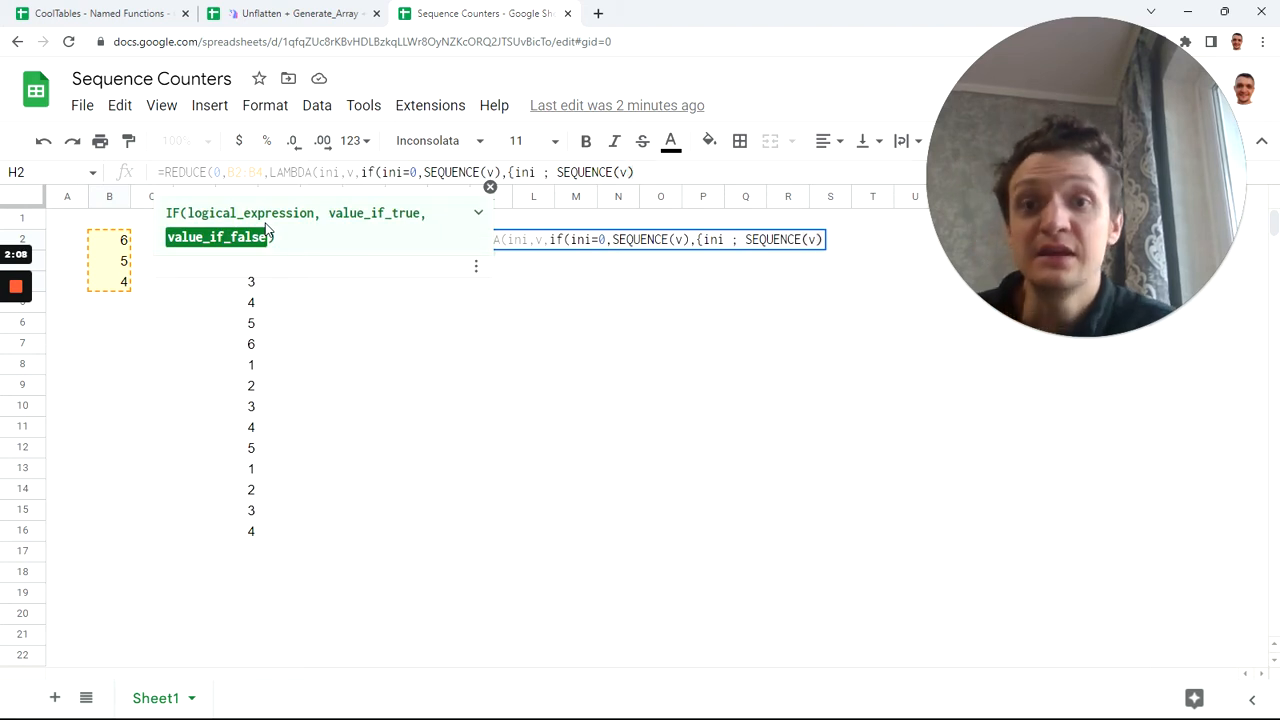
pyautogui.write('}')
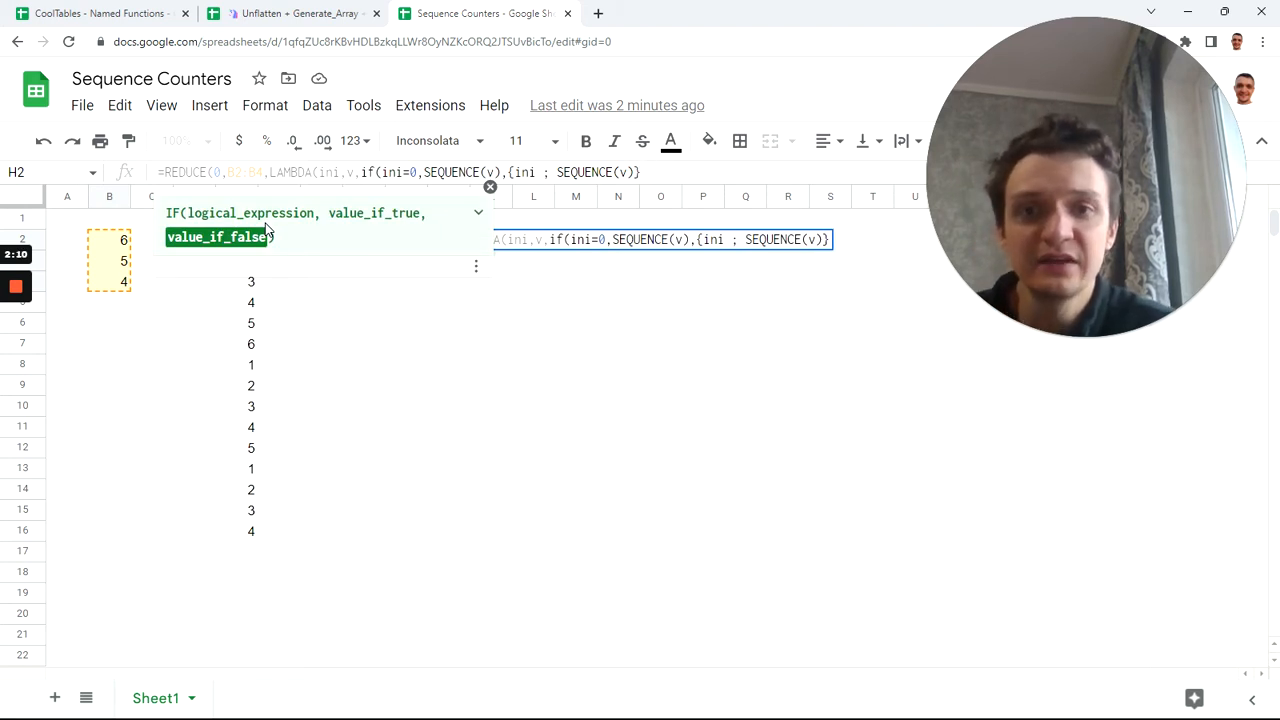
# Step: Close the remaining parentheses of the REDUCE formula in H2, enter it, and examine the generated sequences in column H
pyautogui.write(')')
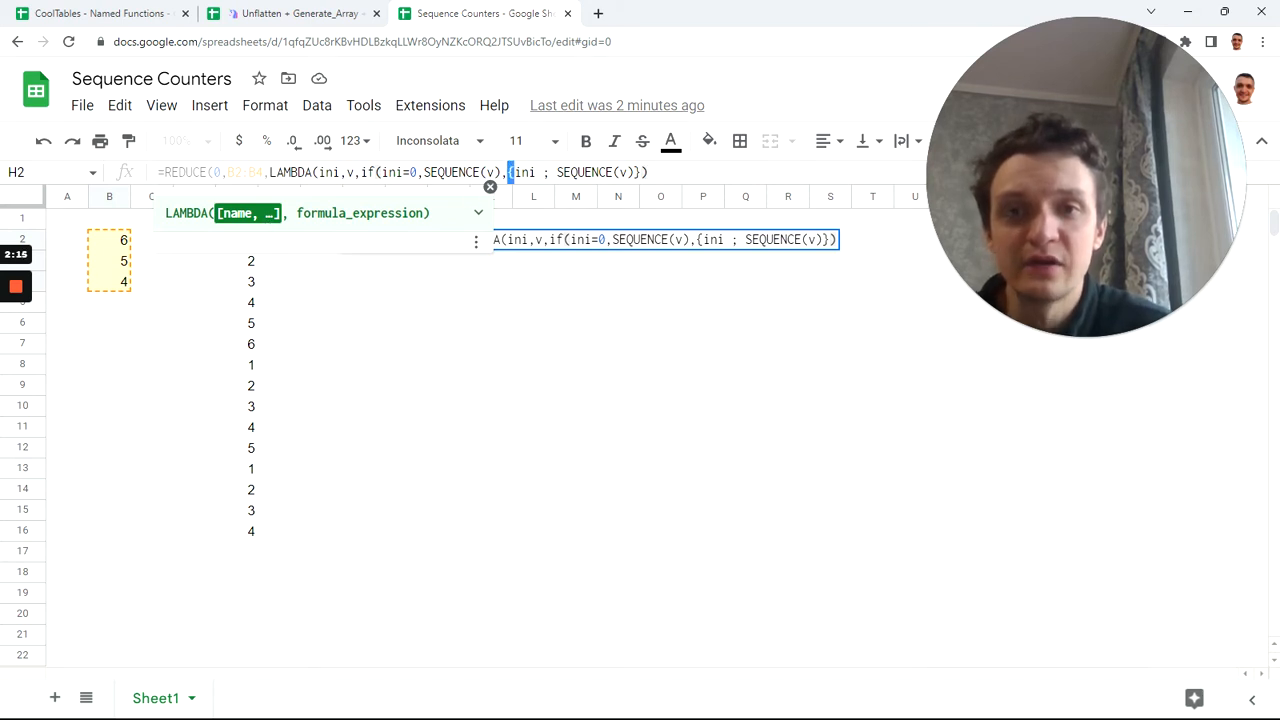
pyautogui.click(510, 172)
pyautogui.click(646, 172)
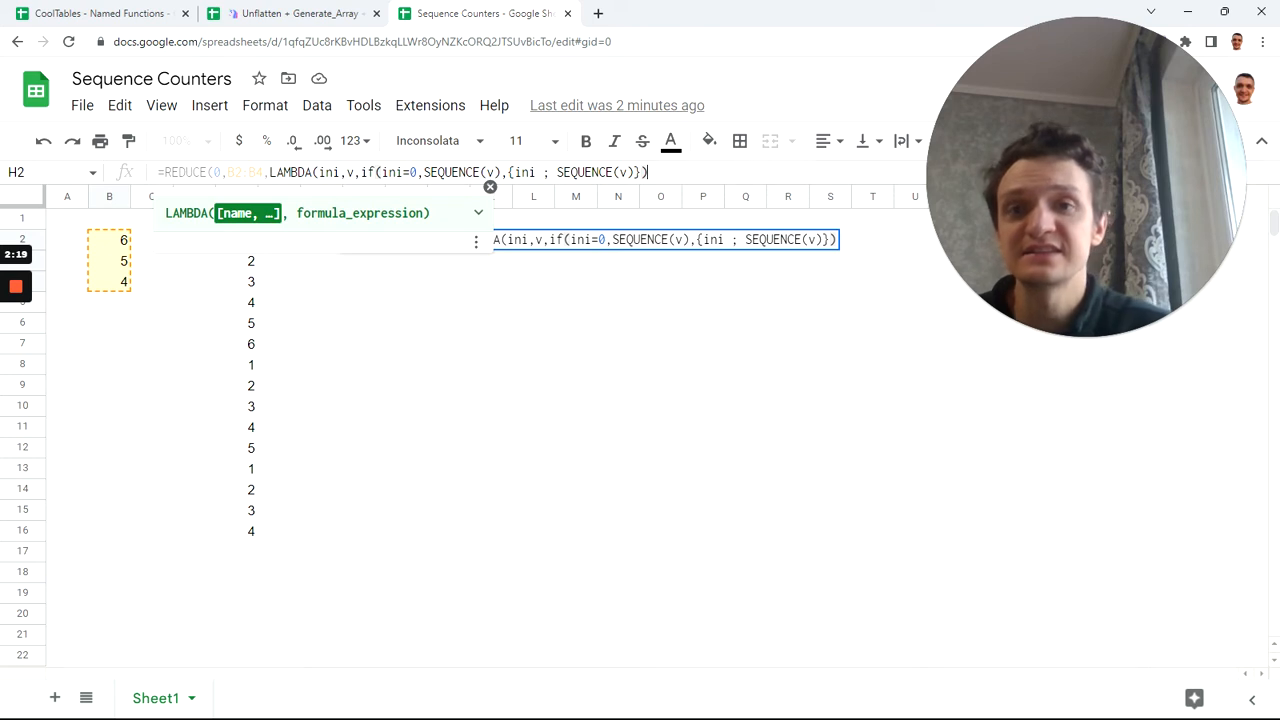
pyautogui.press('Return')
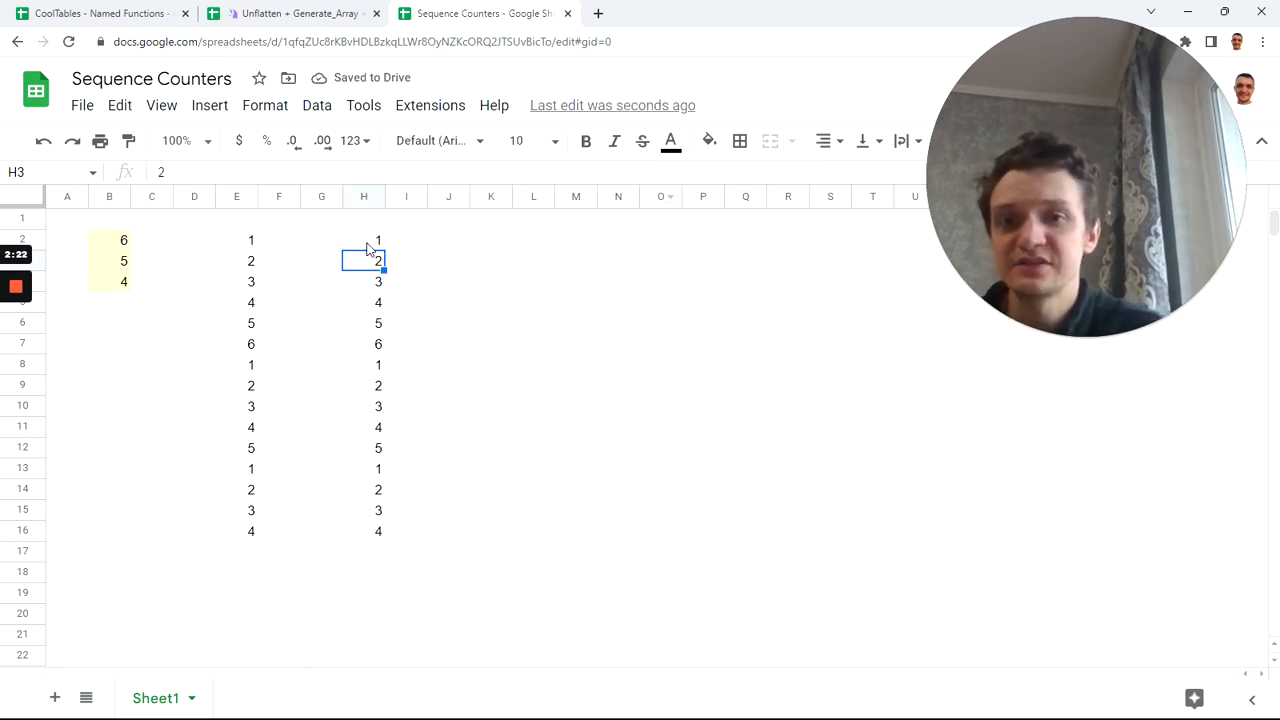
pyautogui.moveTo(372, 241); pyautogui.dragTo(370, 288)
pyautogui.click(371, 302)
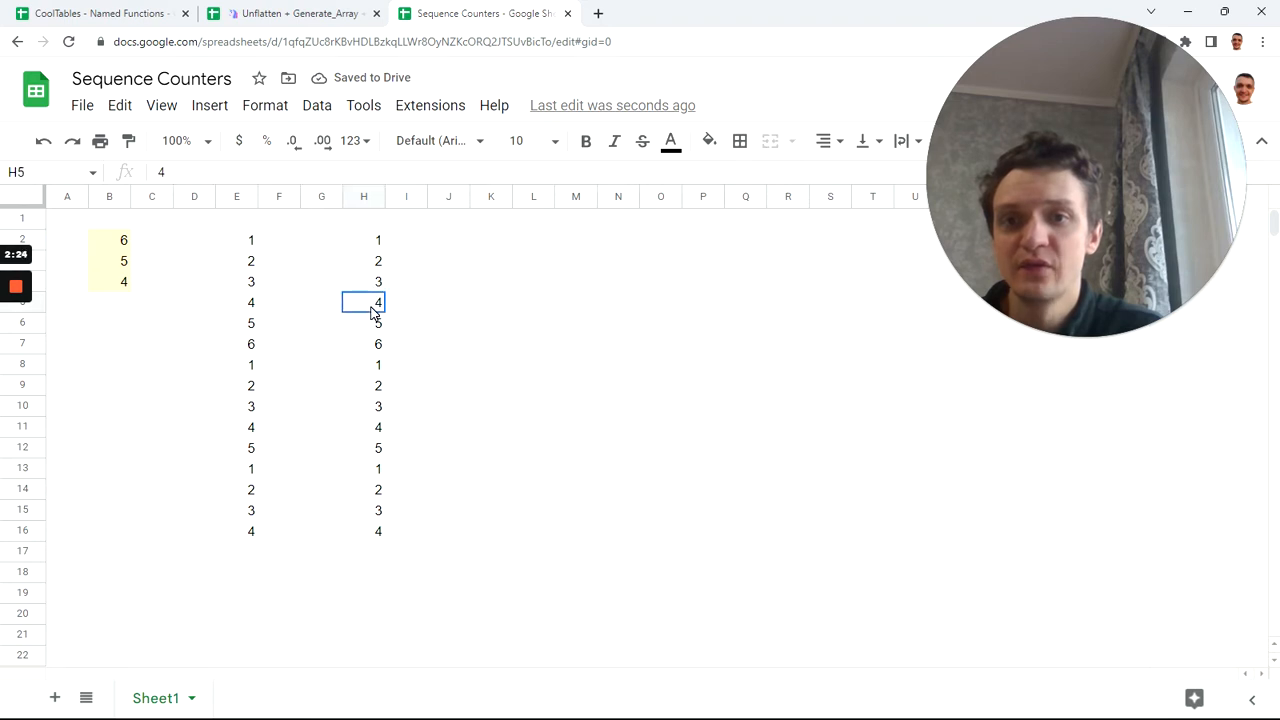
pyautogui.click(372, 344)
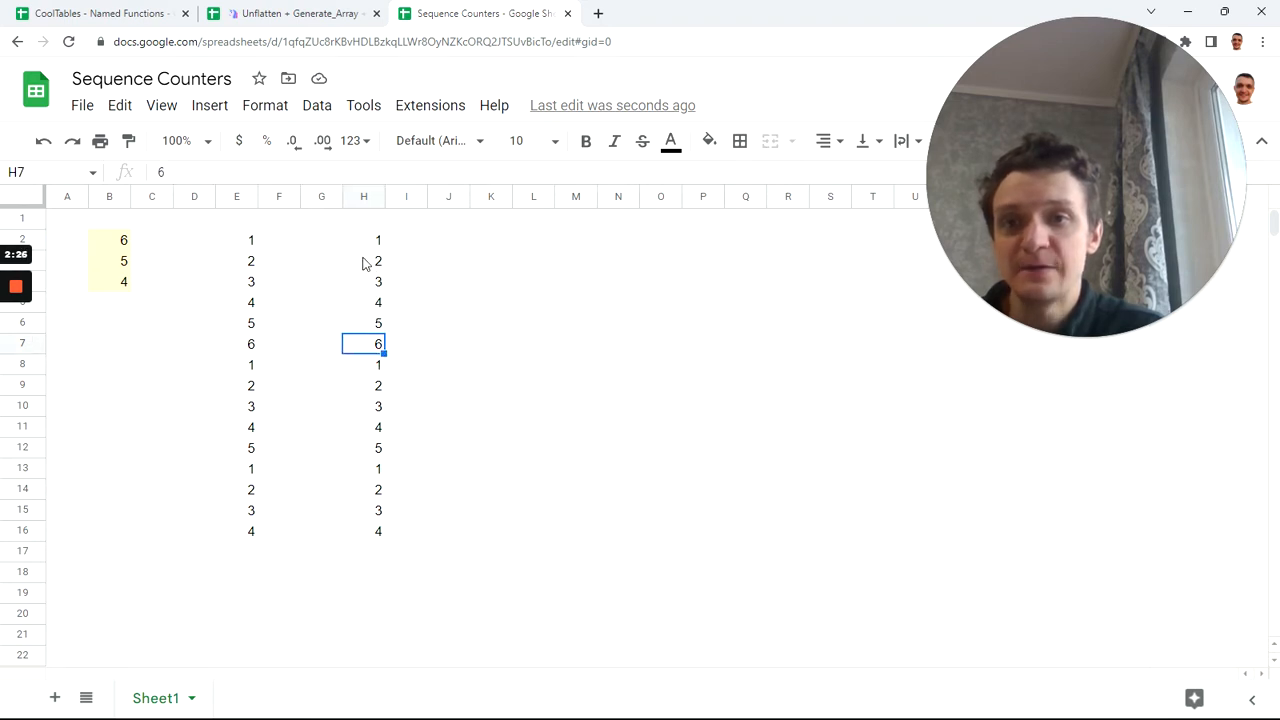
pyautogui.moveTo(367, 245); pyautogui.dragTo(378, 566)
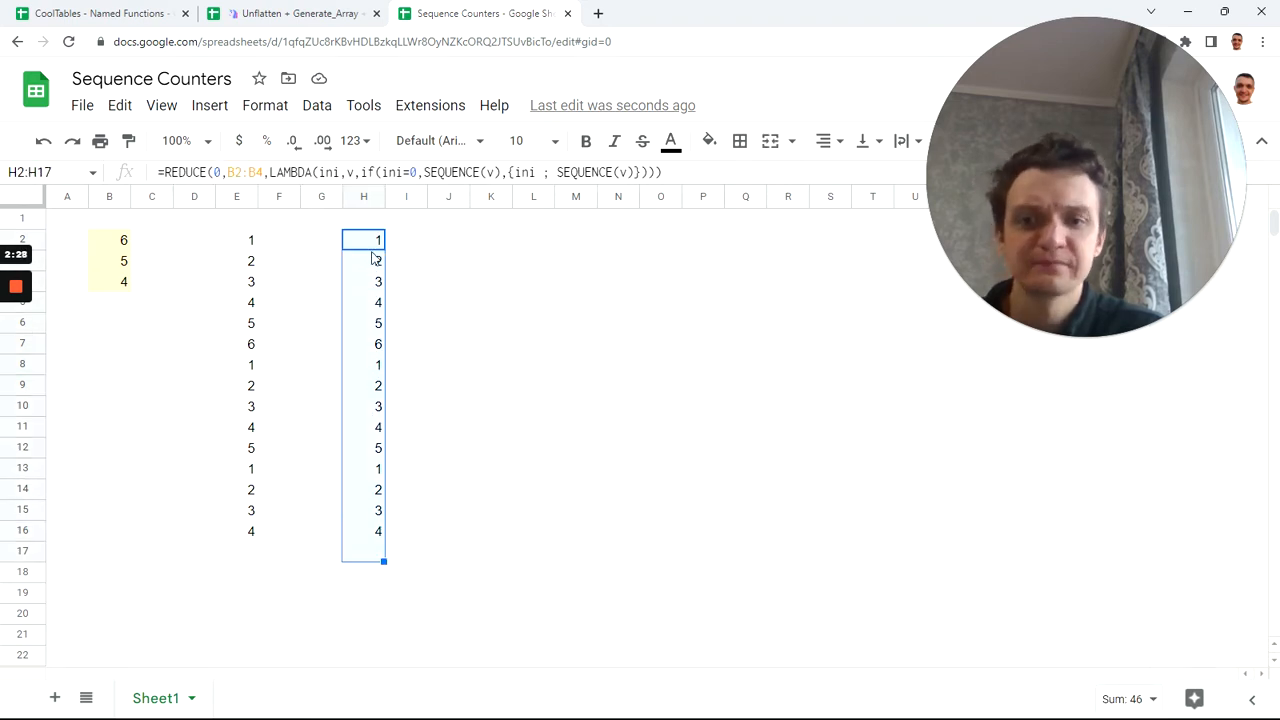
# Step: Start a conditional formatting rule for column H and switch it to a color scale
pyautogui.click(364, 197)
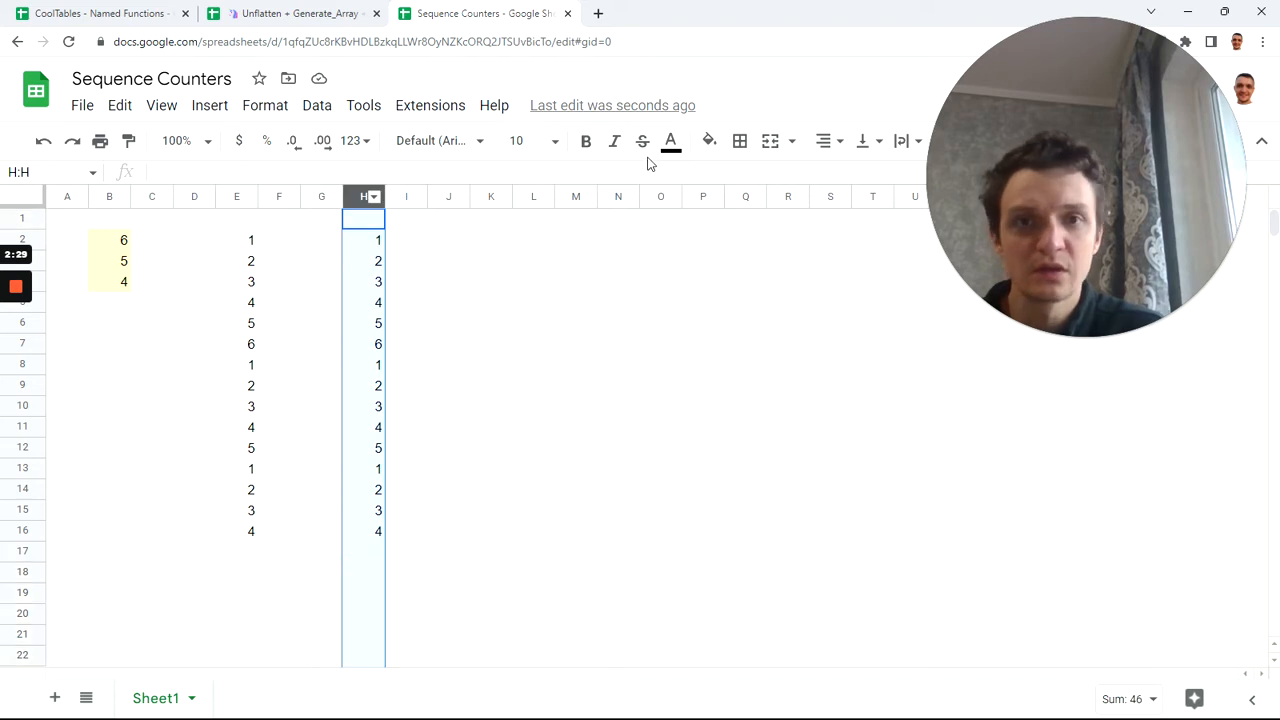
pyautogui.click(710, 140)
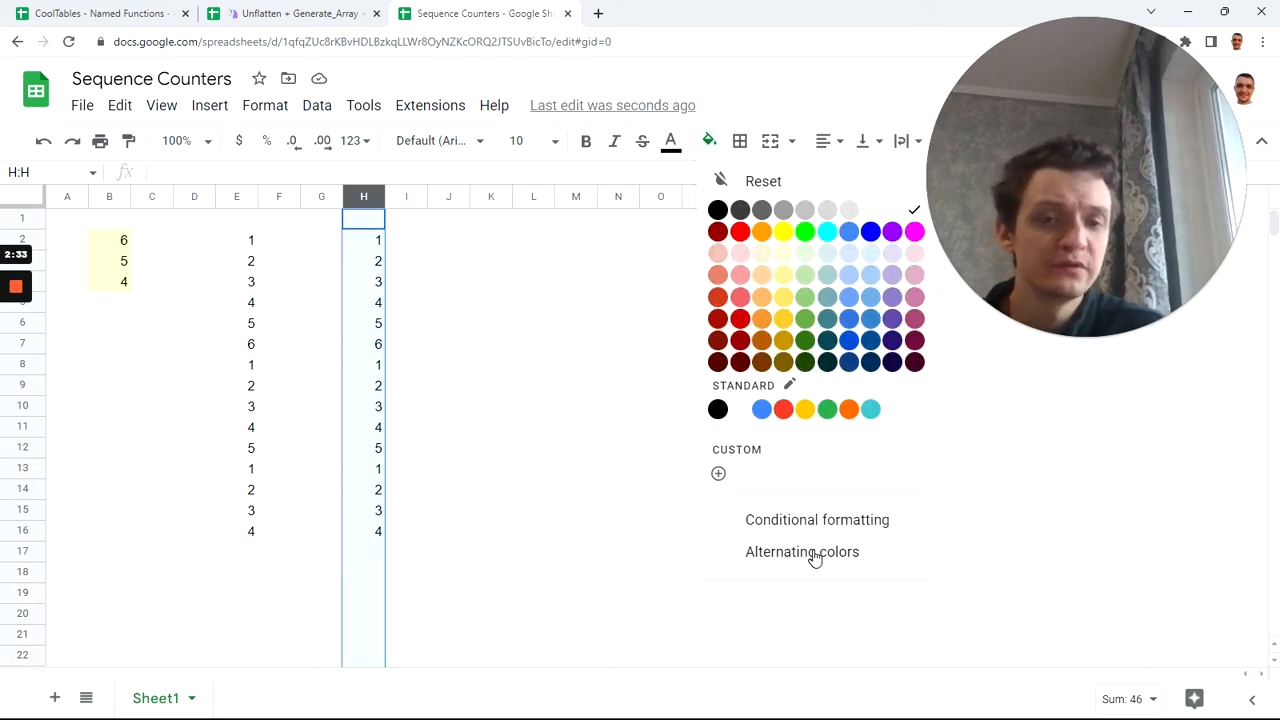
pyautogui.click(825, 521)
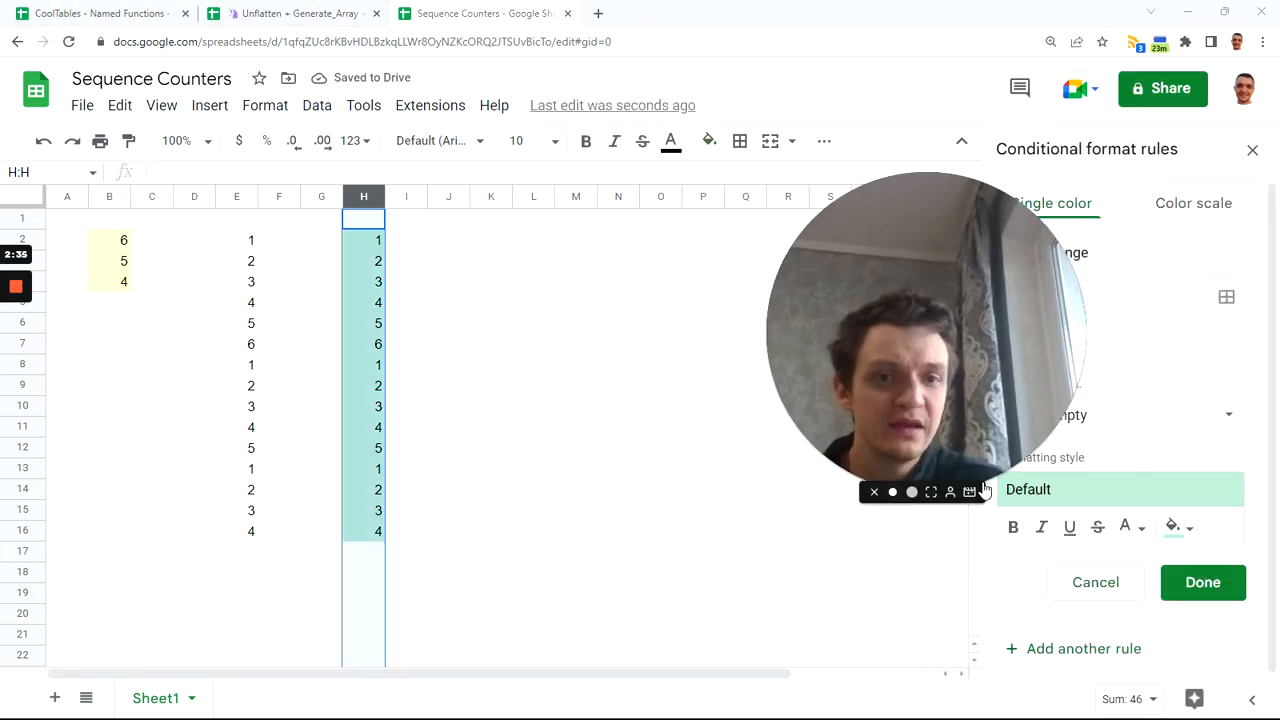
pyautogui.click(893, 492)
pyautogui.click(1202, 208)
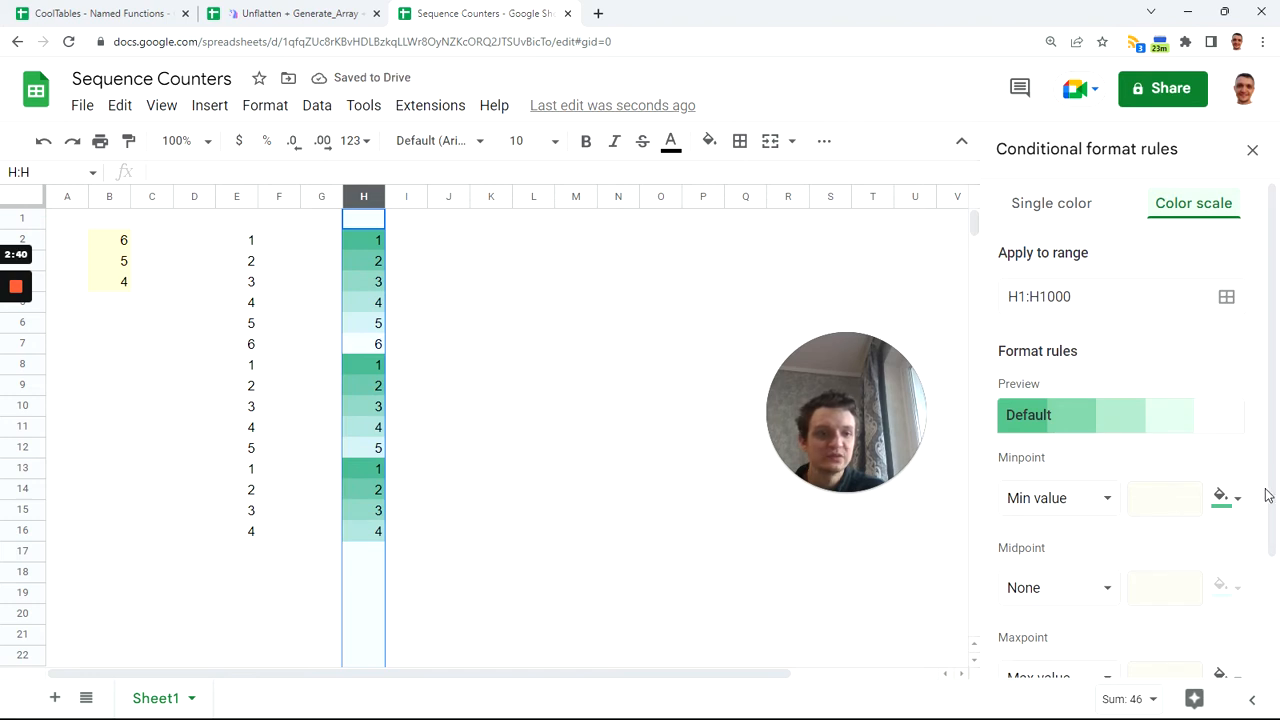
# Step: Choose the white-to-yellow preset for column H's color scale and save the rule
pyautogui.click(1150, 431)
pyautogui.click(1126, 472)
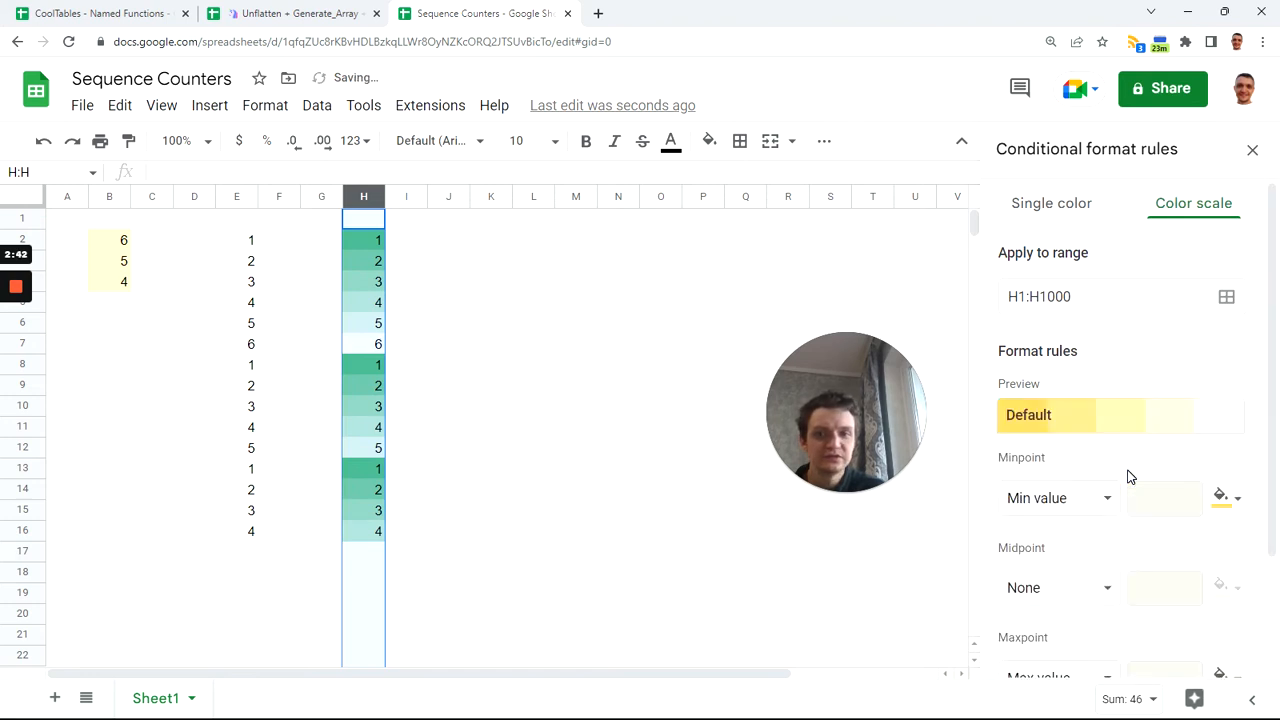
pyautogui.click(1124, 418)
pyautogui.click(1143, 510)
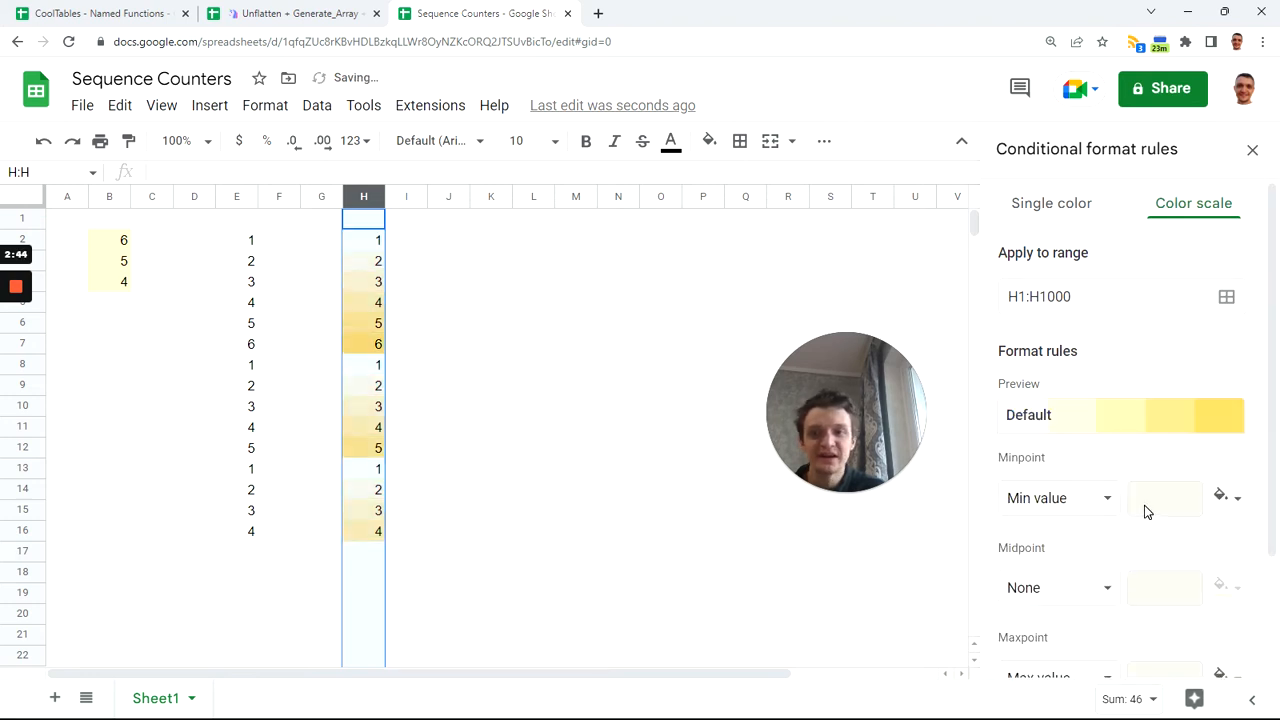
pyautogui.scroll(-3, 1260, 500)
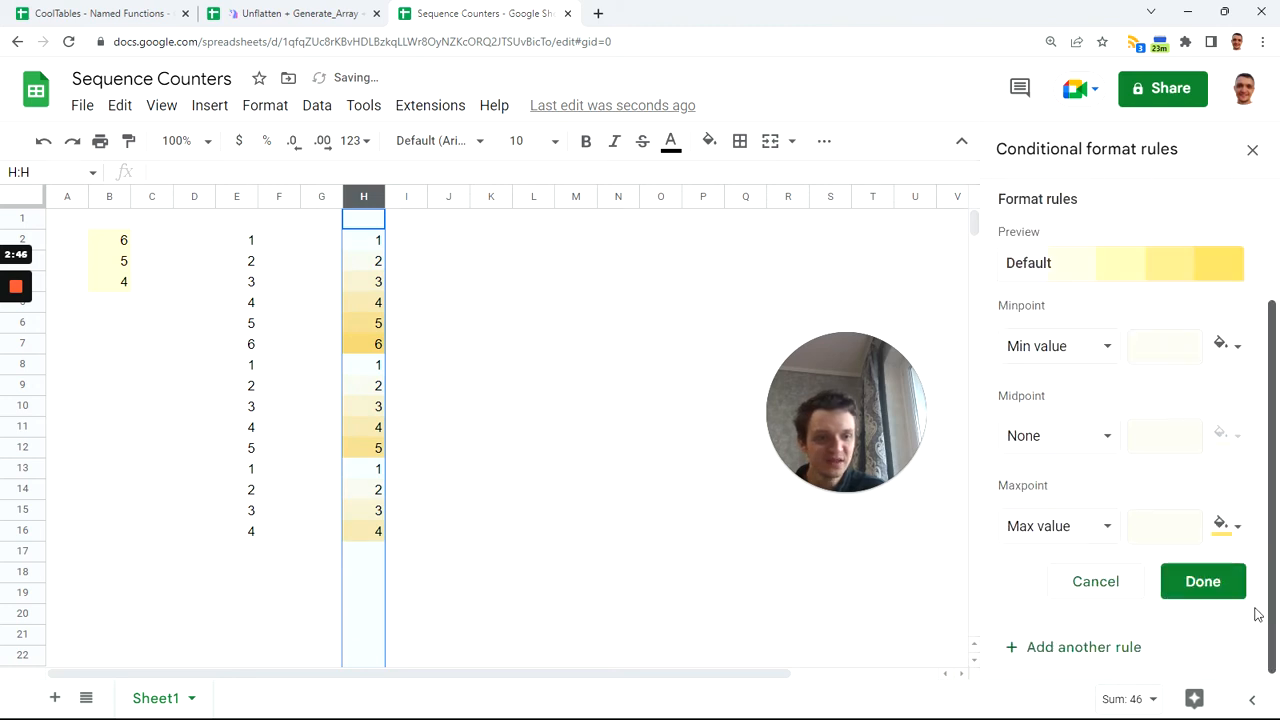
pyautogui.click(1206, 584)
pyautogui.click(1252, 150)
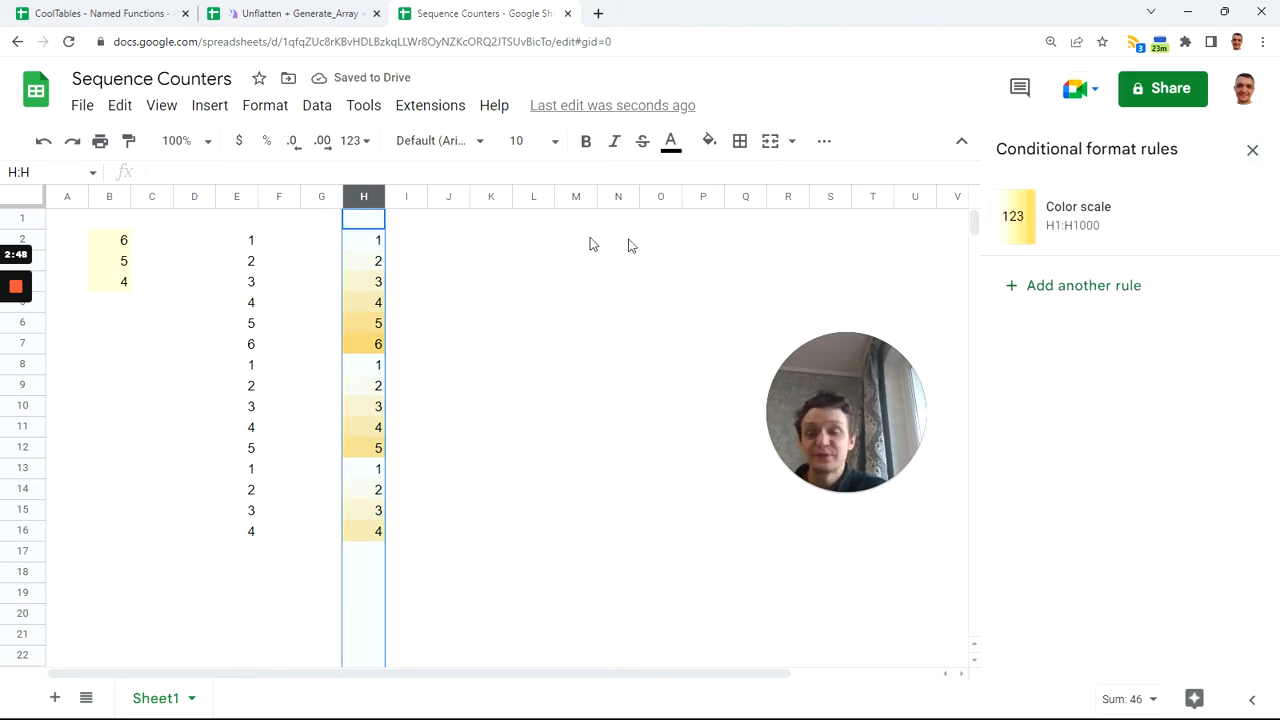
# Step: Change the count in B3 to 10 and check the recalculated sequences in column H
pyautogui.click(377, 244)
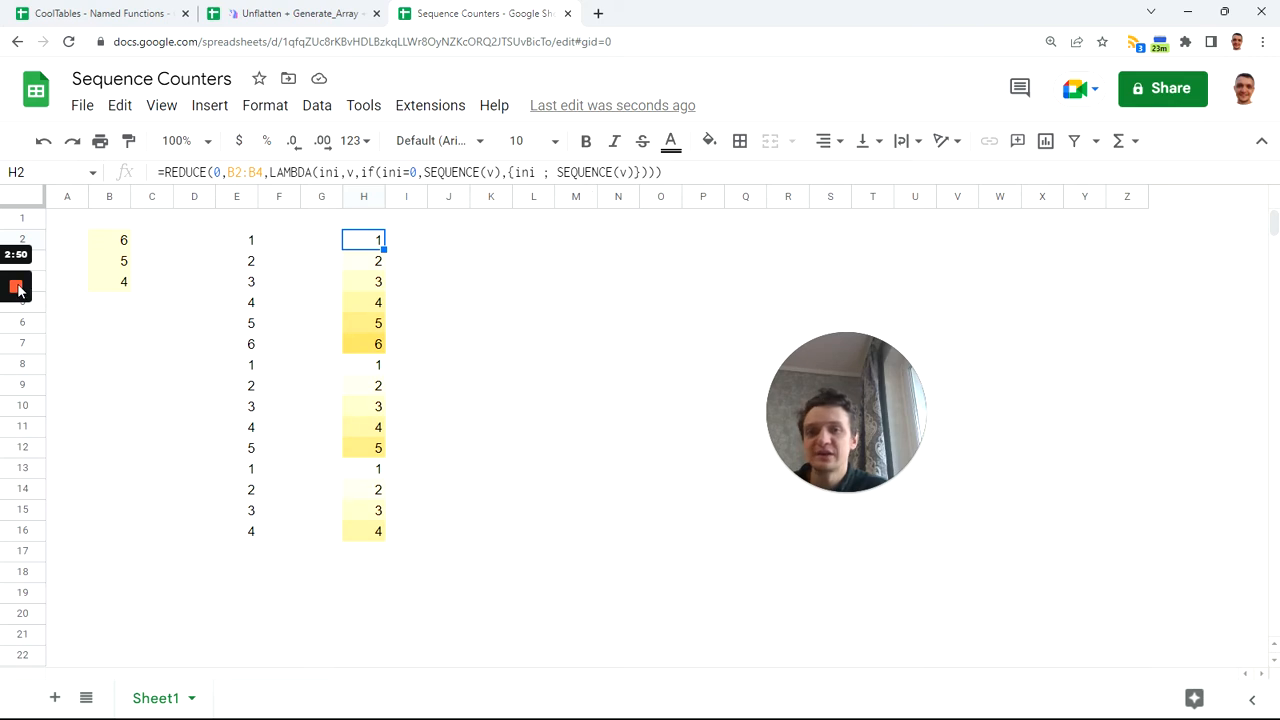
pyautogui.click(108, 273)
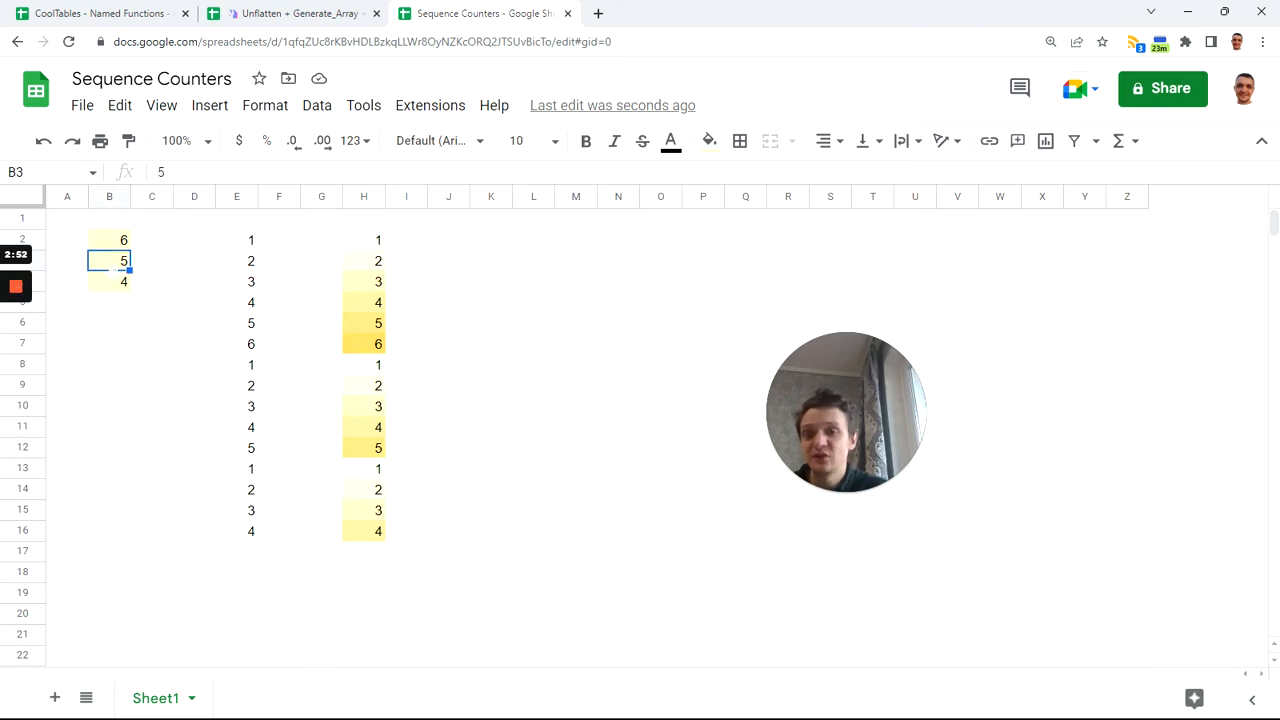
pyautogui.write('10')
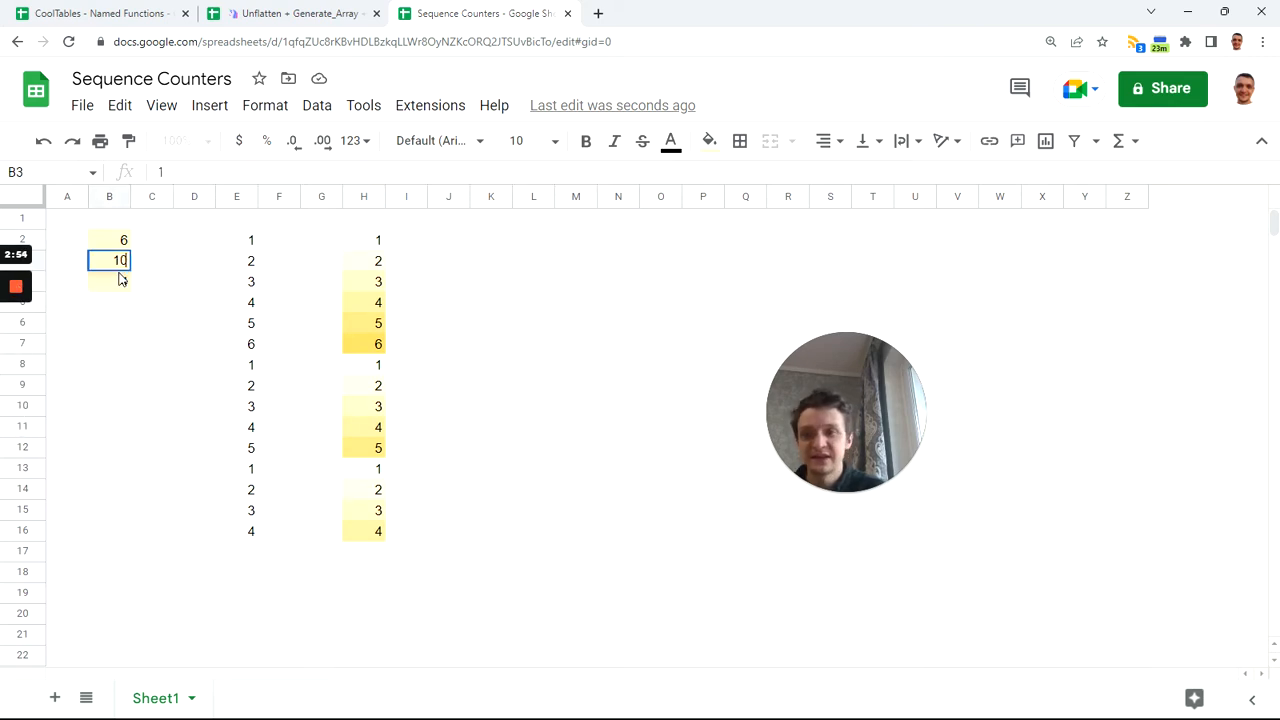
pyautogui.press('Return')
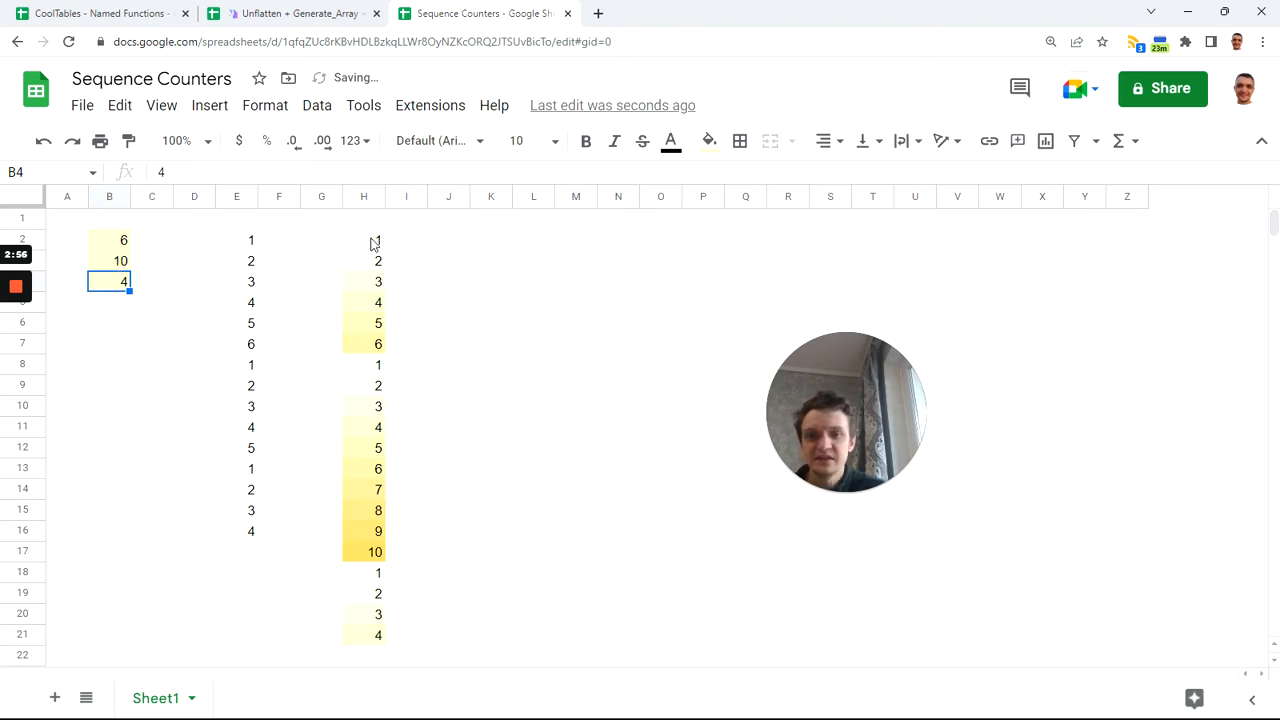
pyautogui.moveTo(372, 243); pyautogui.dragTo(376, 345)
pyautogui.scroll(-2, 418, 431)
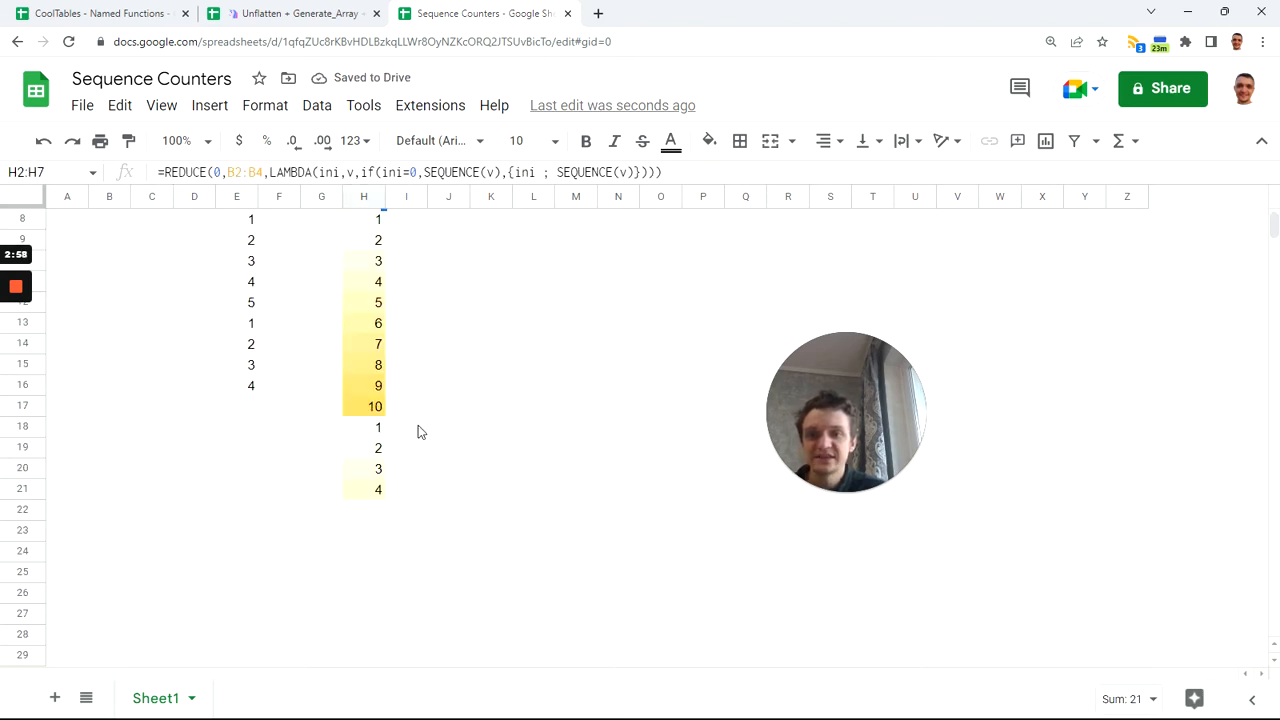
pyautogui.click(370, 434)
pyautogui.scroll(3, 488, 440)
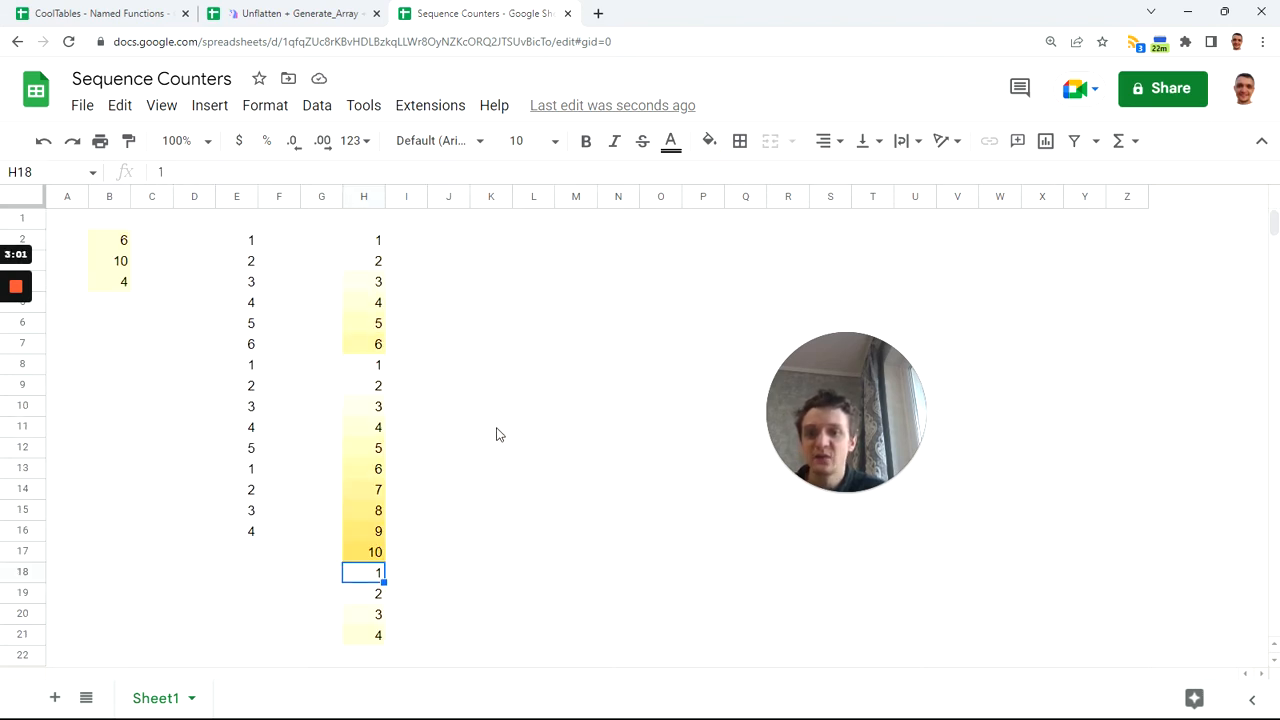
# Step: Copy the full REDUCE formula text from cell H2
pyautogui.click(376, 243)
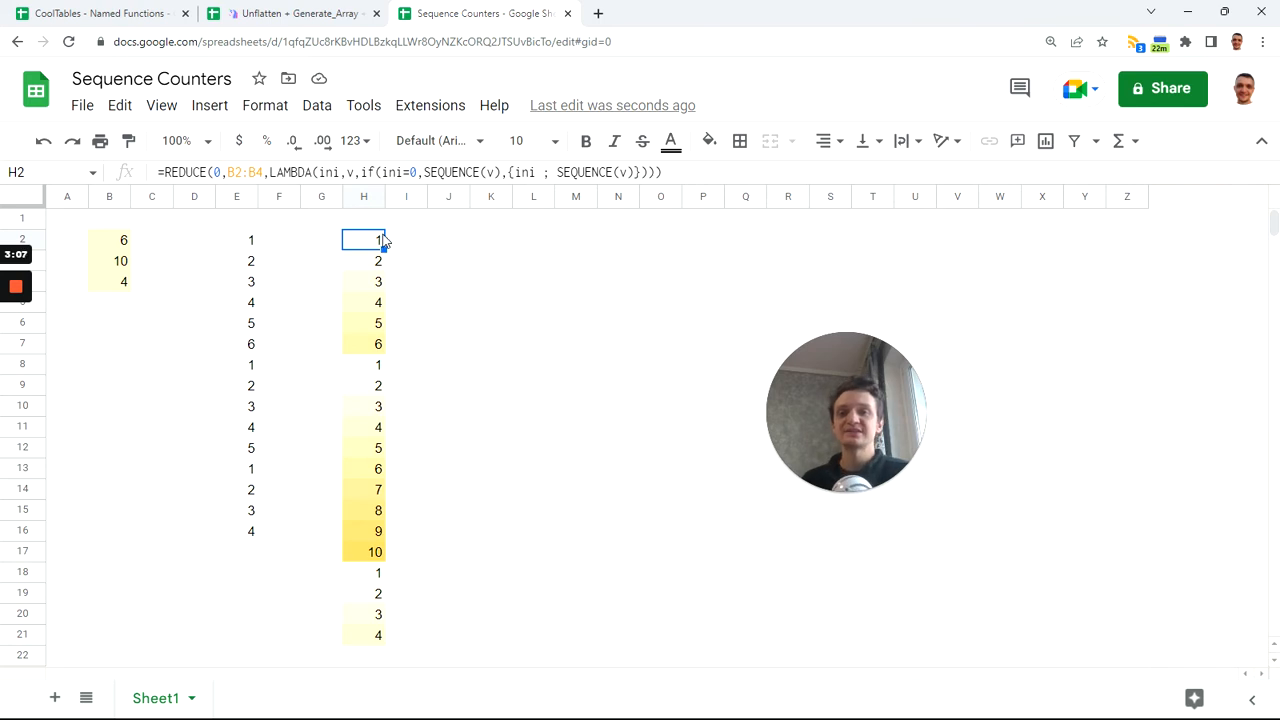
pyautogui.click(157, 172)
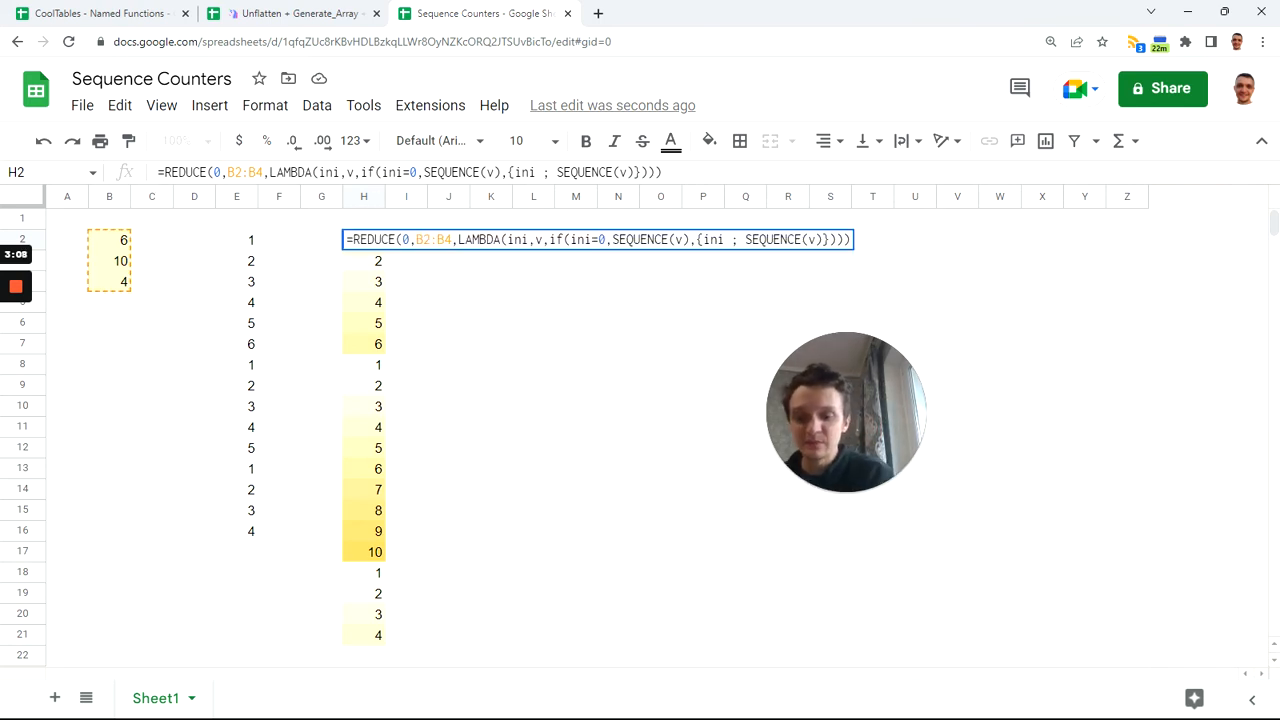
pyautogui.hotkey('ctrl', 'a')
pyautogui.hotkey('ctrl', 'c')
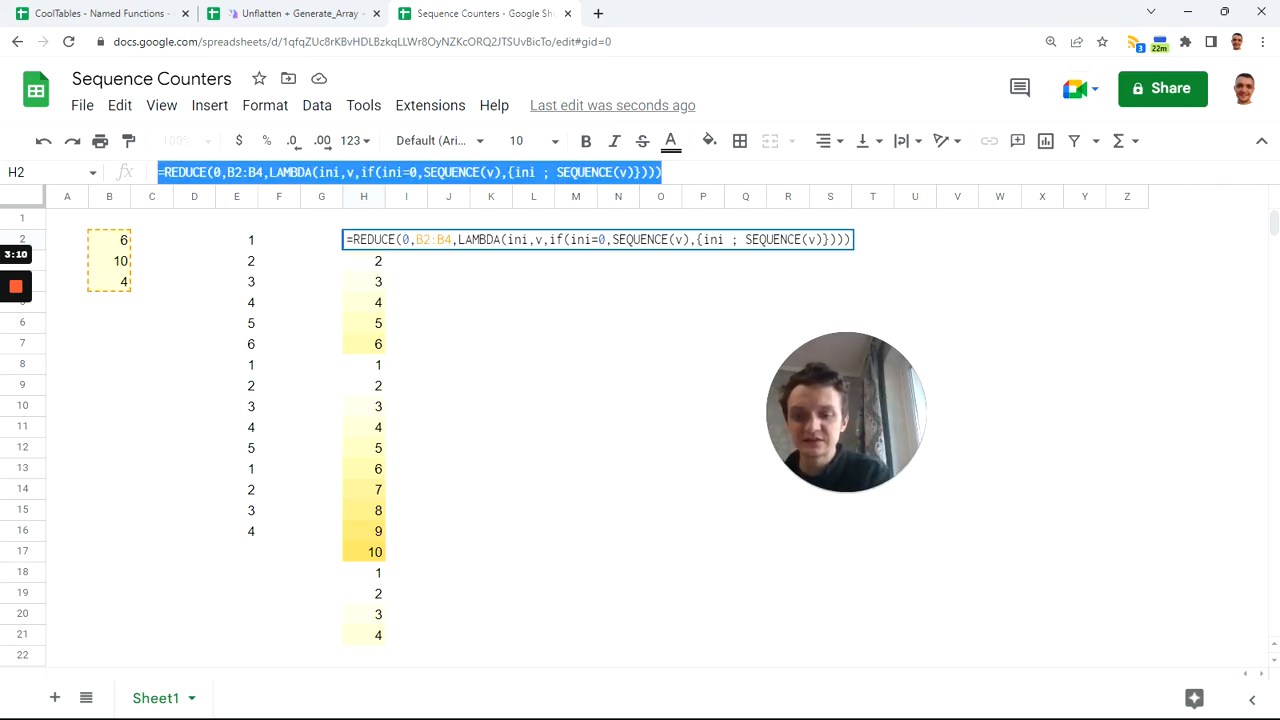
pyautogui.press('Return')
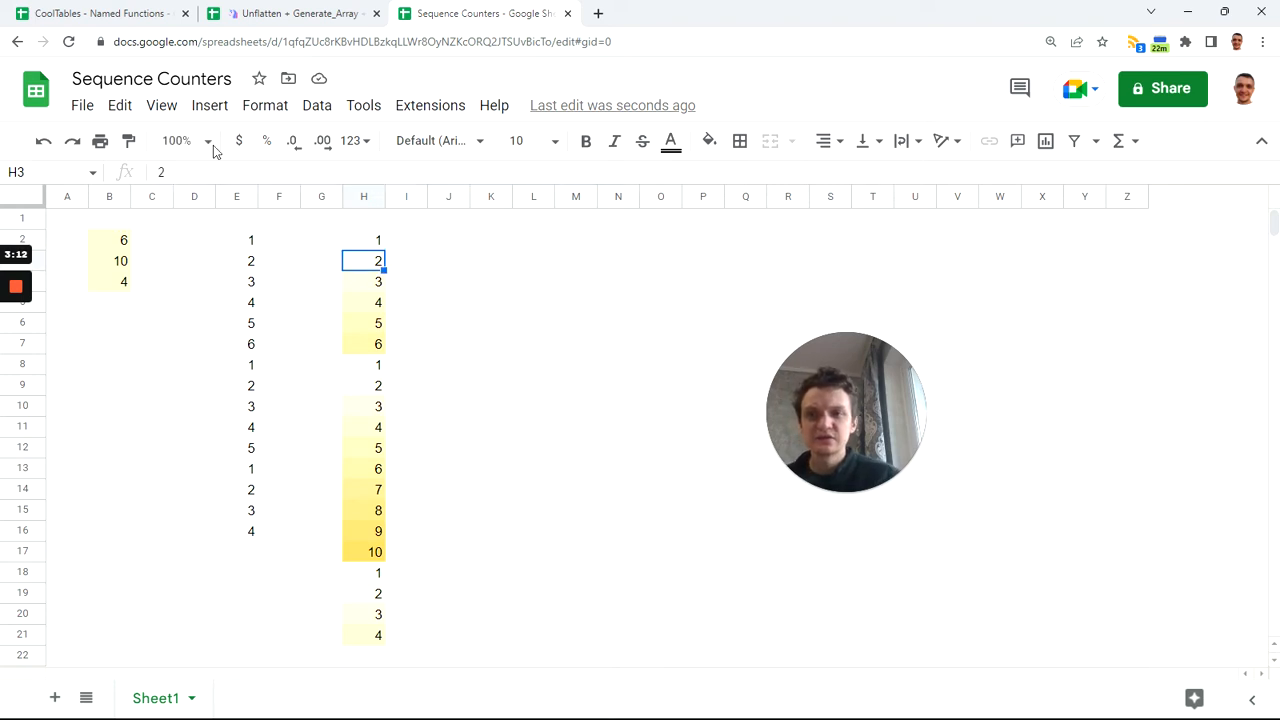
# Step: Start a new named function with the copied REDUCE formula as its definition, replacing B2:B4 with the argument numbers
pyautogui.click(316, 110)
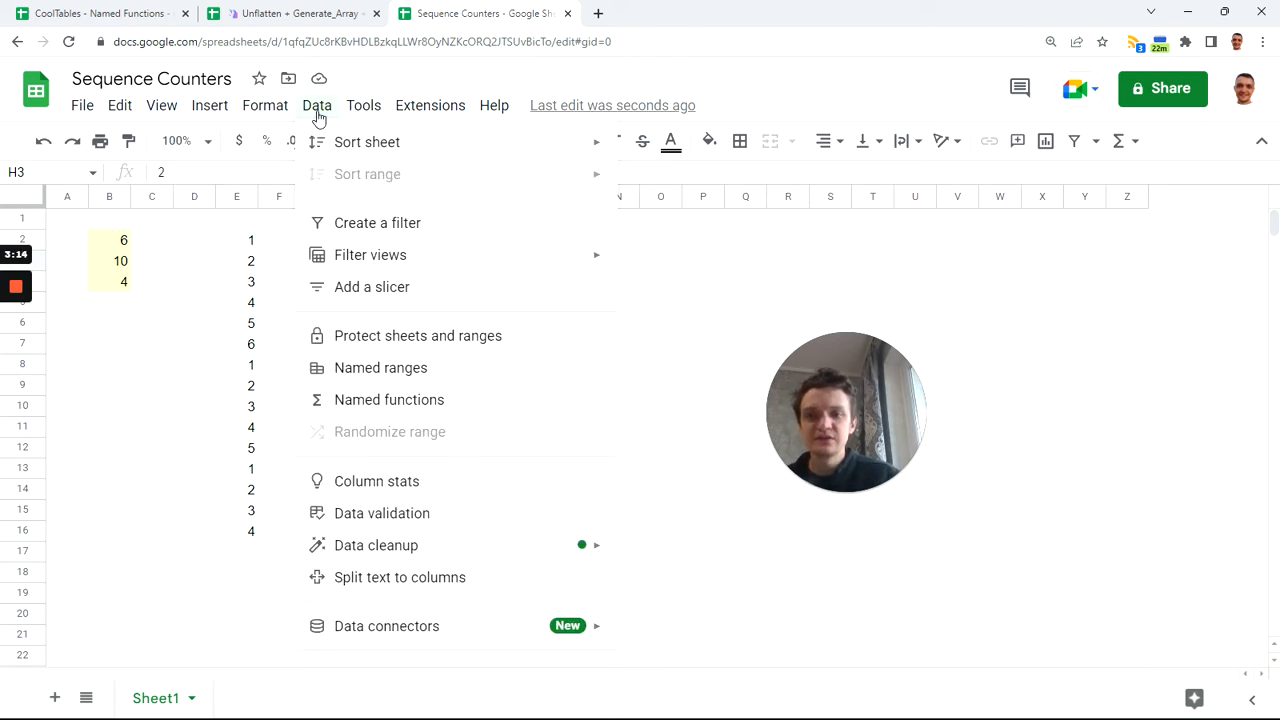
pyautogui.click(395, 402)
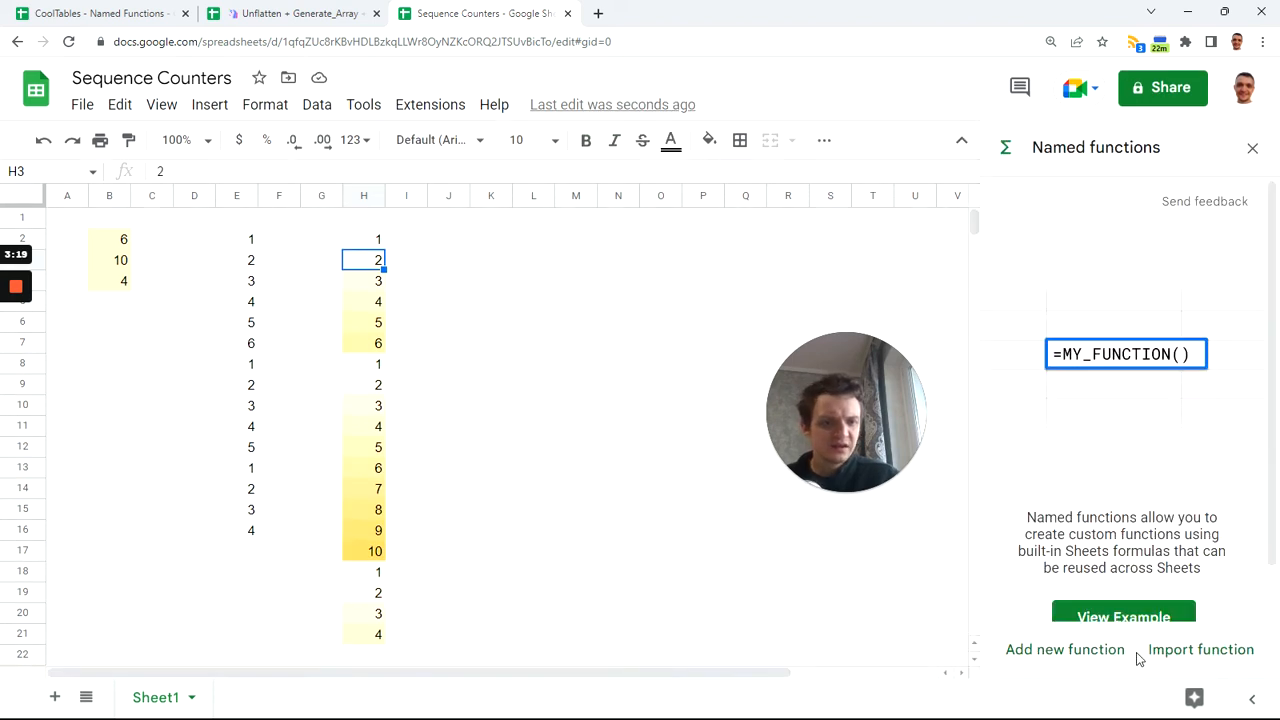
pyautogui.click(1097, 660)
pyautogui.click(1090, 660)
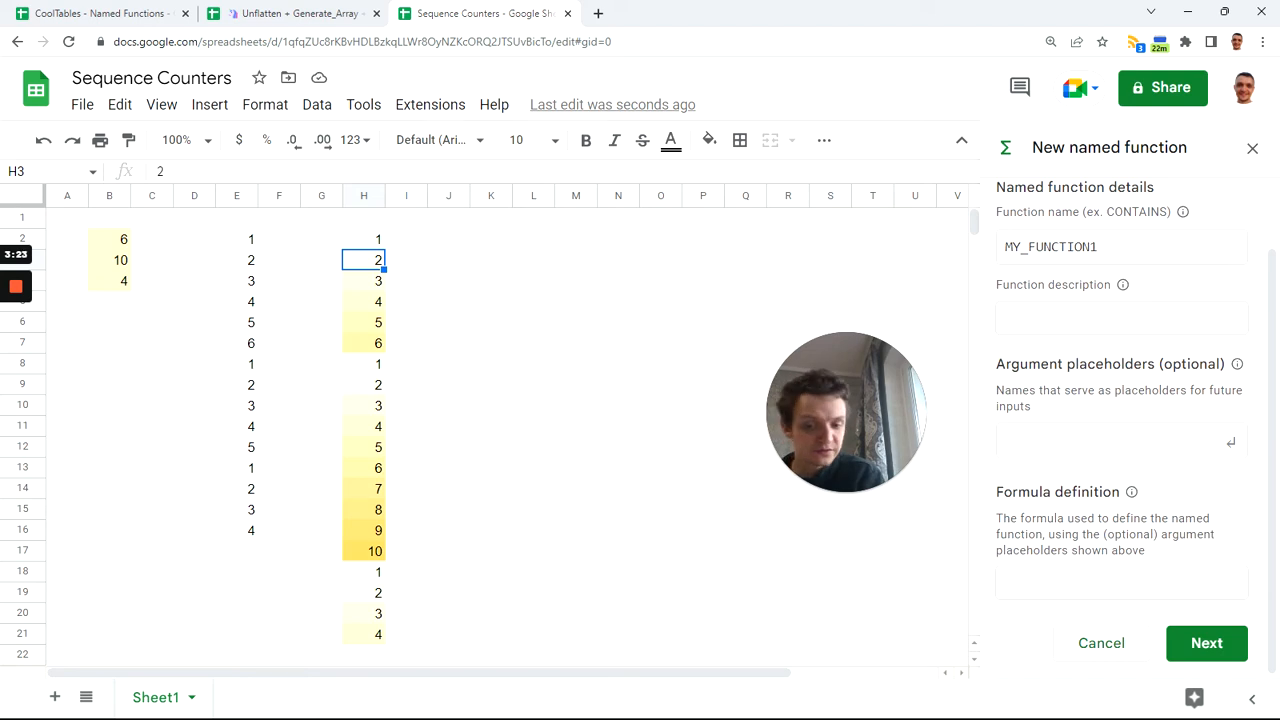
pyautogui.hotkey('ctrl', 'v')
pyautogui.scroll(-3, 929, 634)
pyautogui.scroll(-2, 1071, 646)
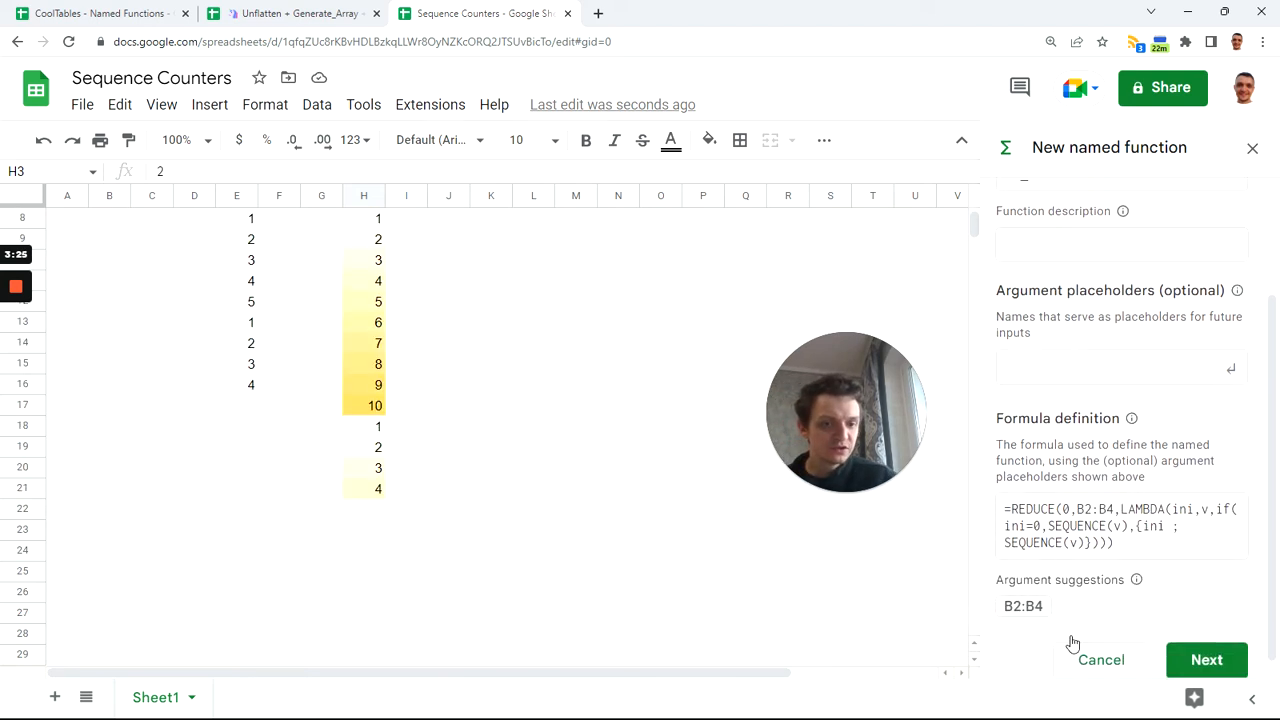
pyautogui.click(1026, 590)
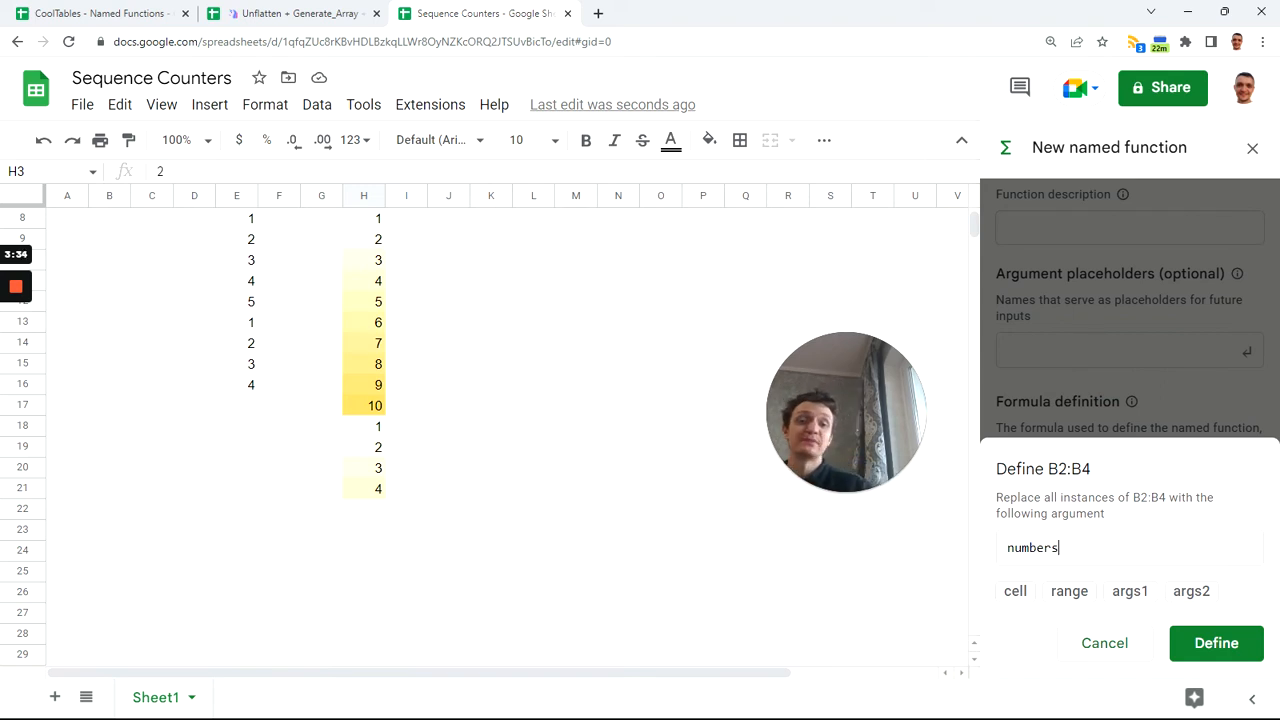
pyautogui.click(1222, 645)
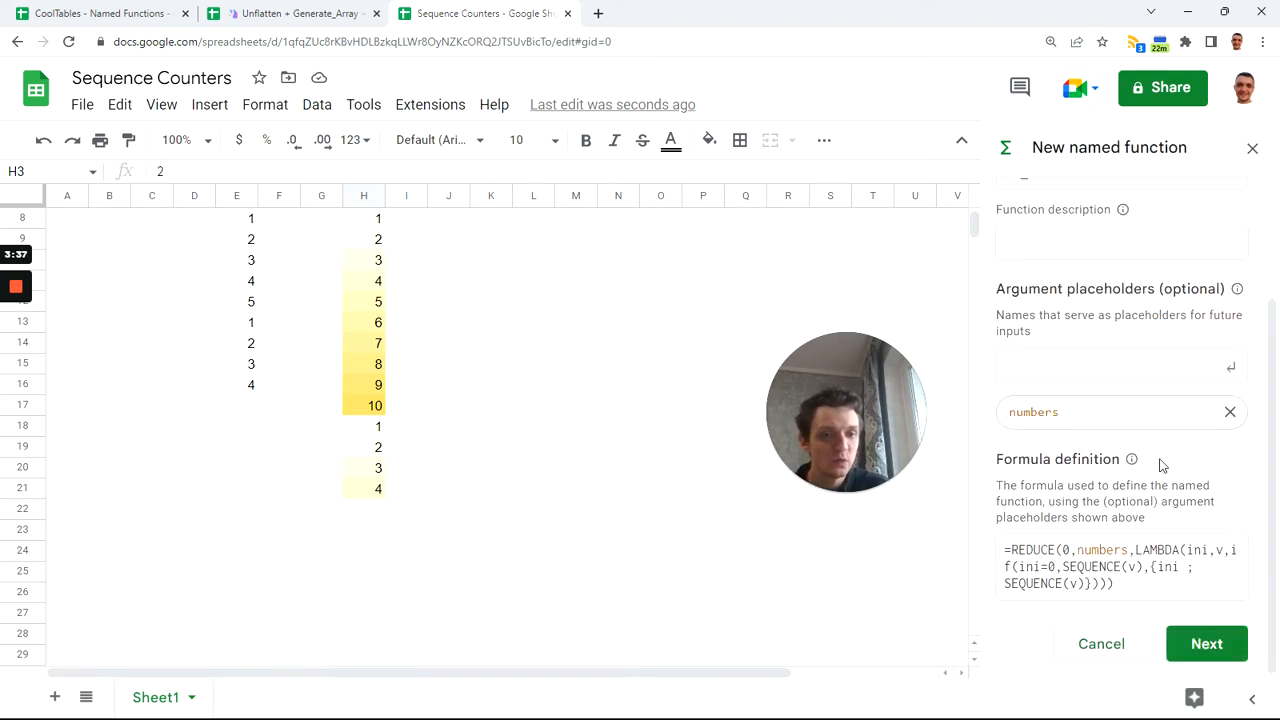
# Step: Try to name the new function SQ and continue to the next stage of its setup
pyautogui.scroll(2, 1150, 450)
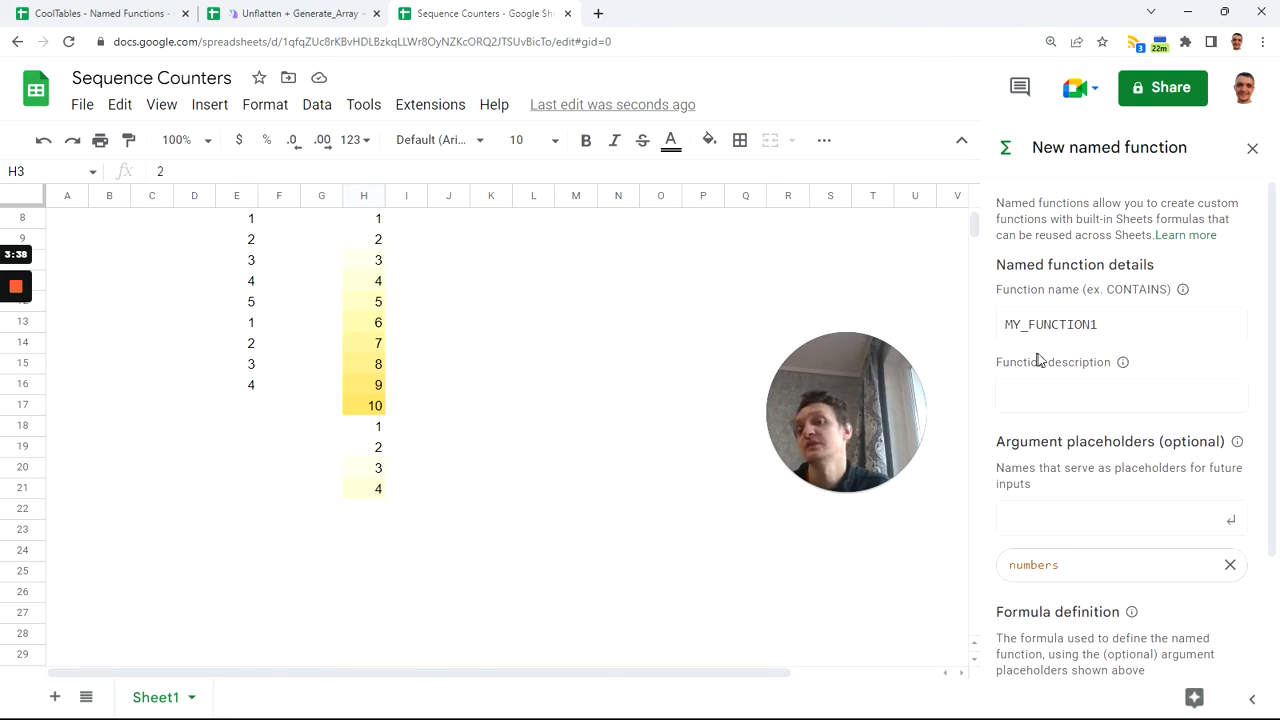
pyautogui.scroll(3, 460, 370)
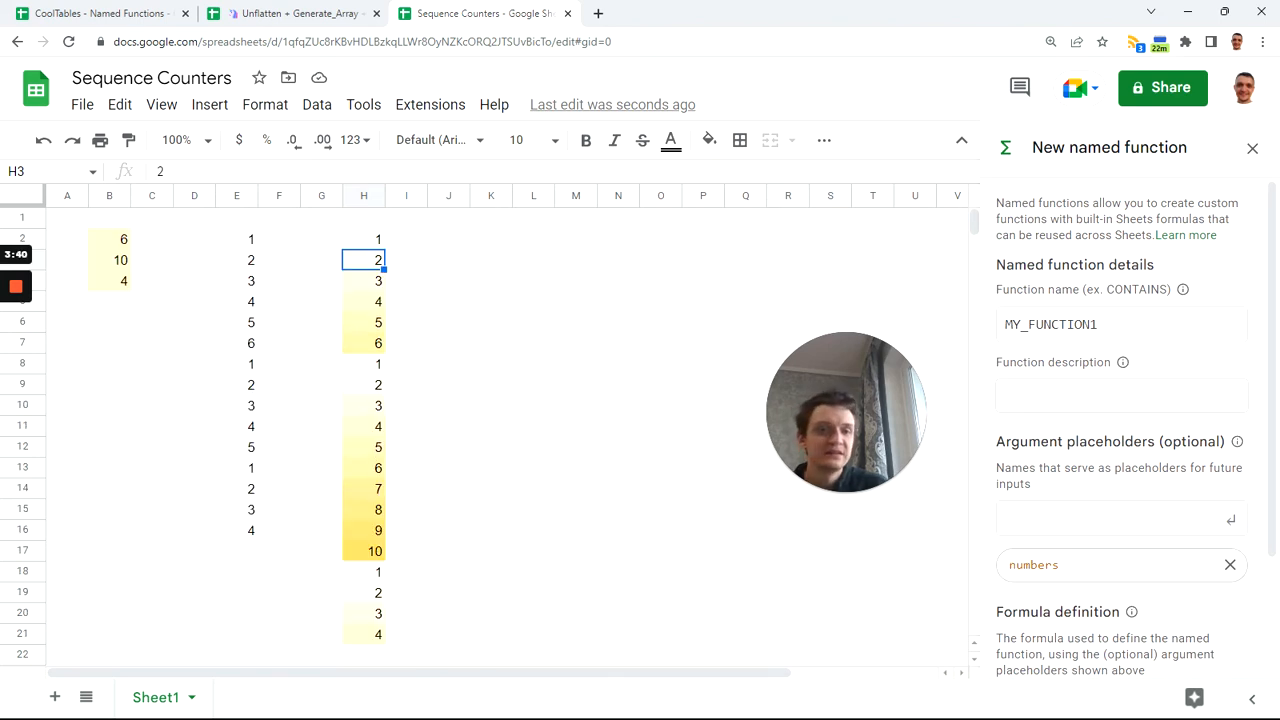
pyautogui.doubleClick(1052, 325)
pyautogui.write('S')
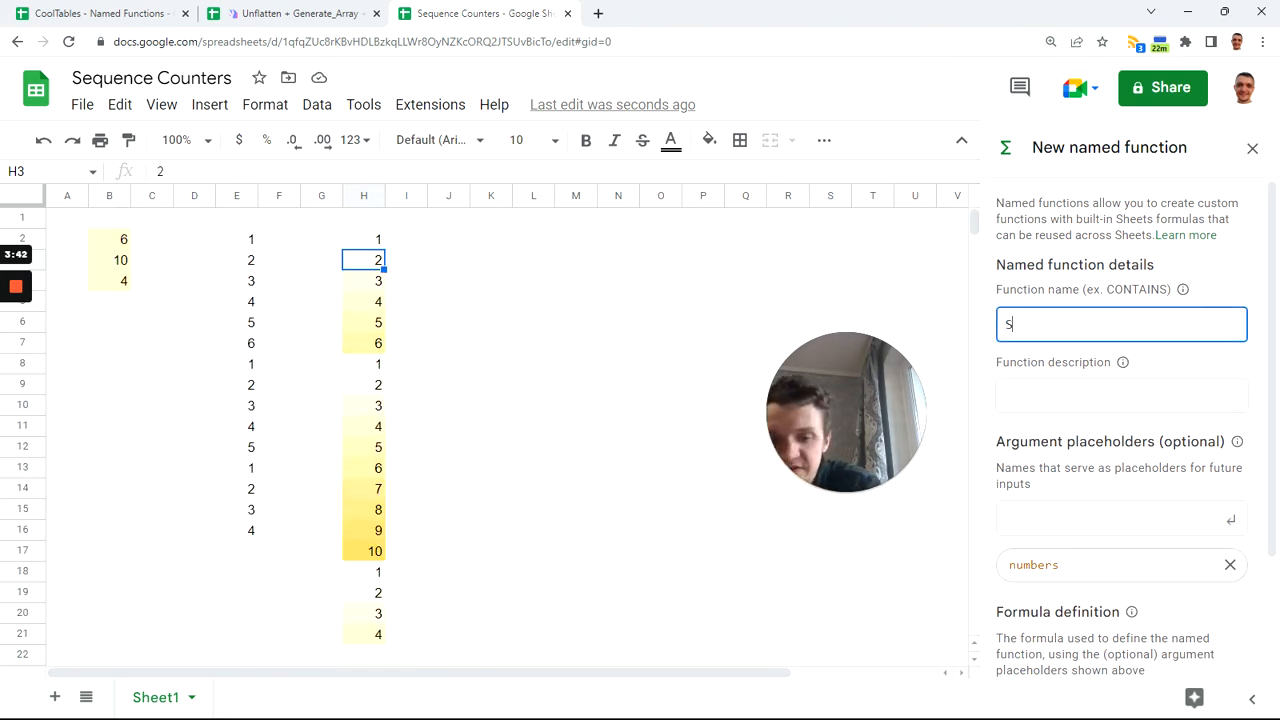
pyautogui.write('Q')
pyautogui.scroll(-2, 1180, 410)
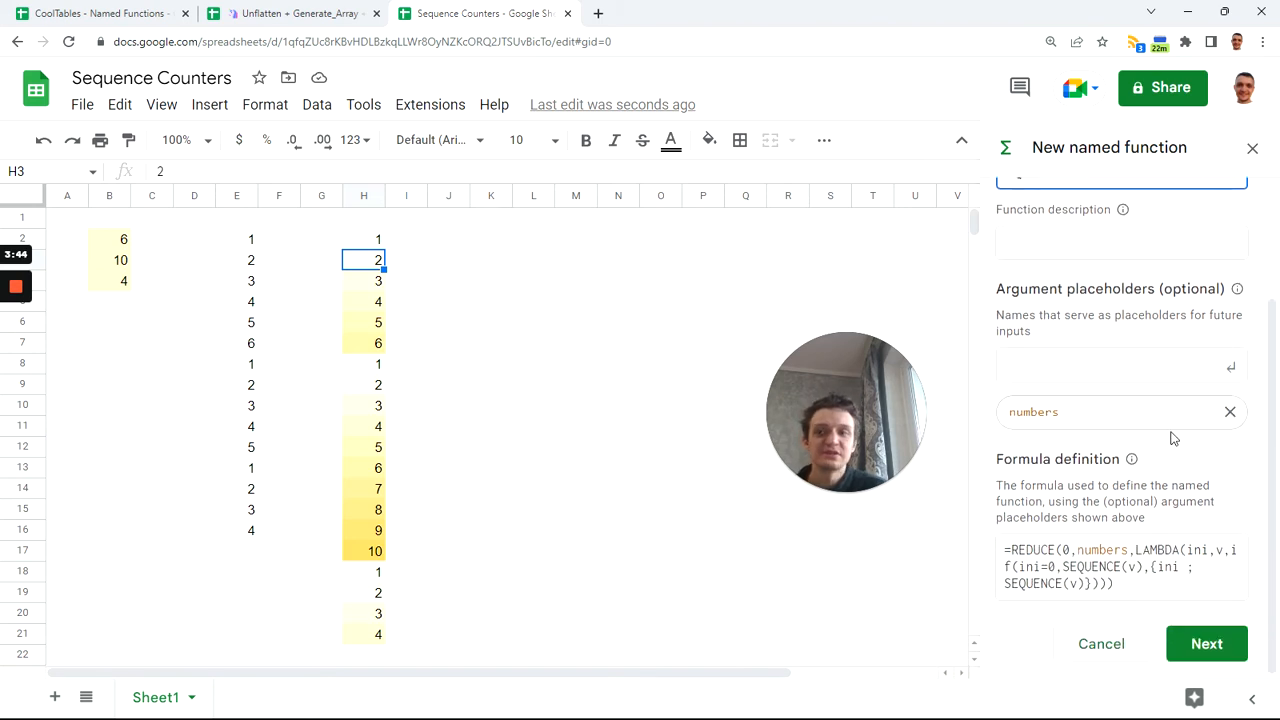
pyautogui.click(1222, 652)
pyautogui.scroll(2, 1100, 393)
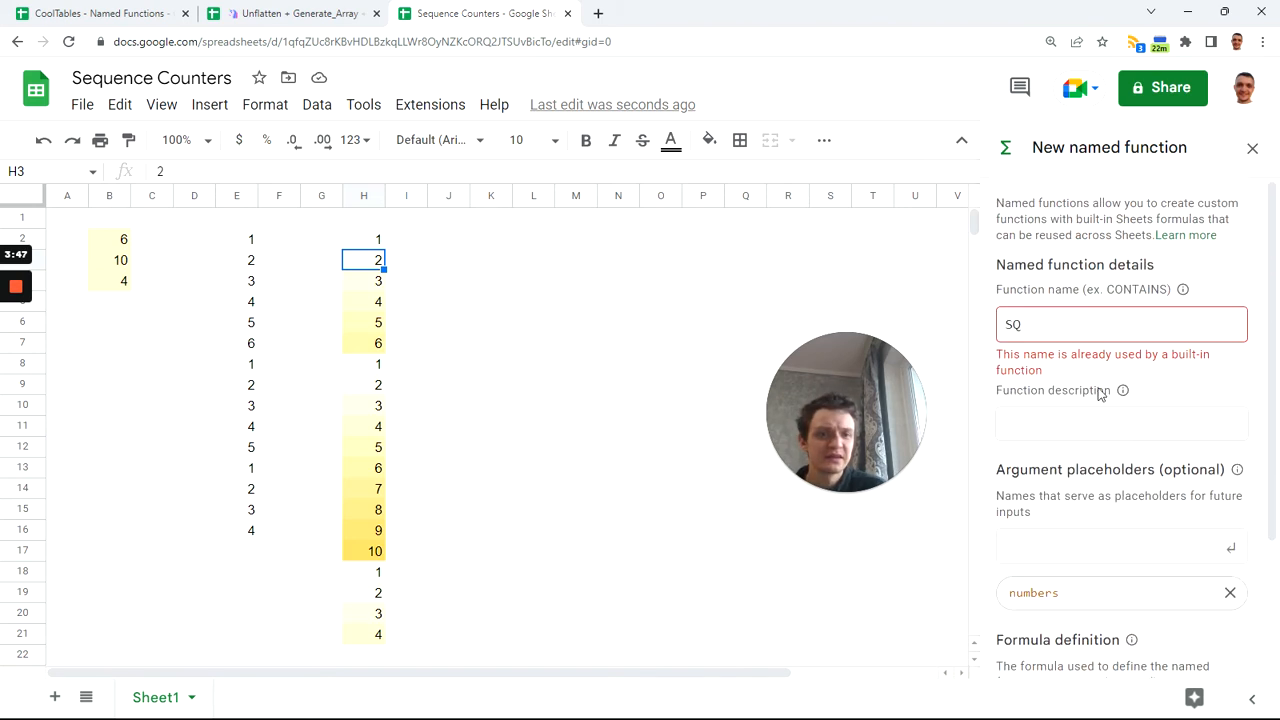
# Step: Rename the new function SQ_ and create it with its REDUCE definition and numbers argument
pyautogui.click(1022, 324)
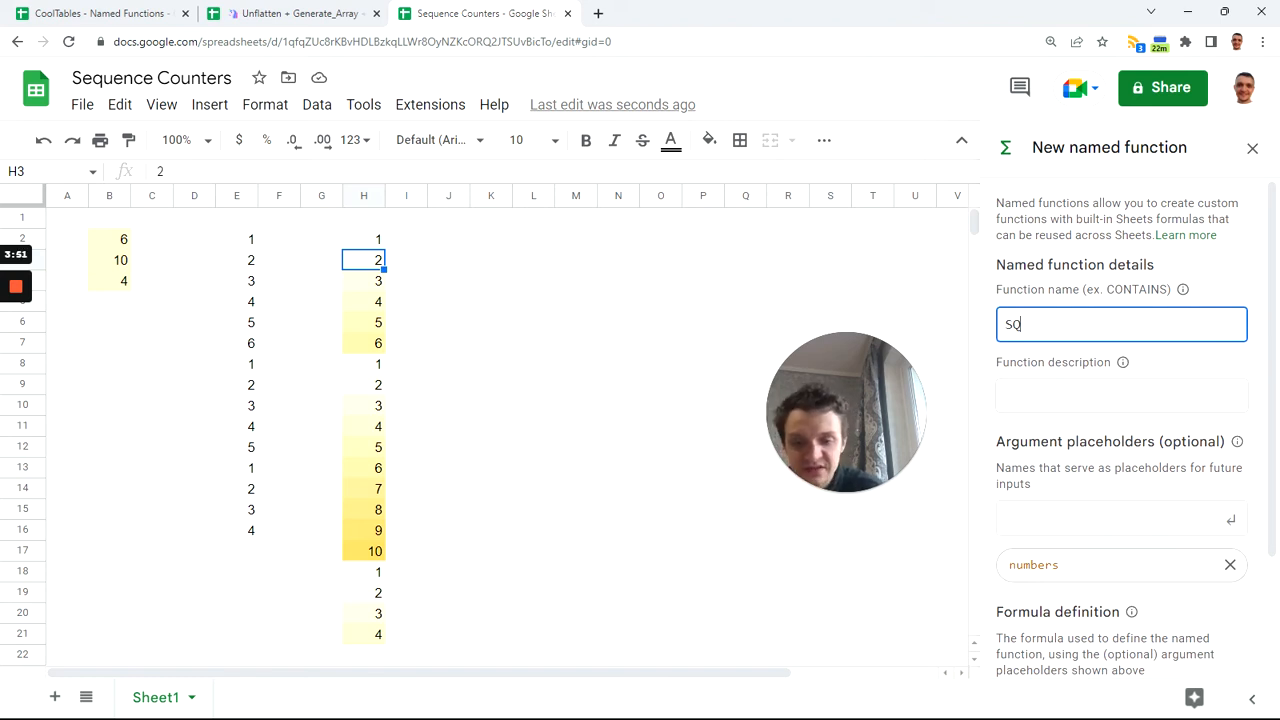
pyautogui.scroll(-2, 1235, 448)
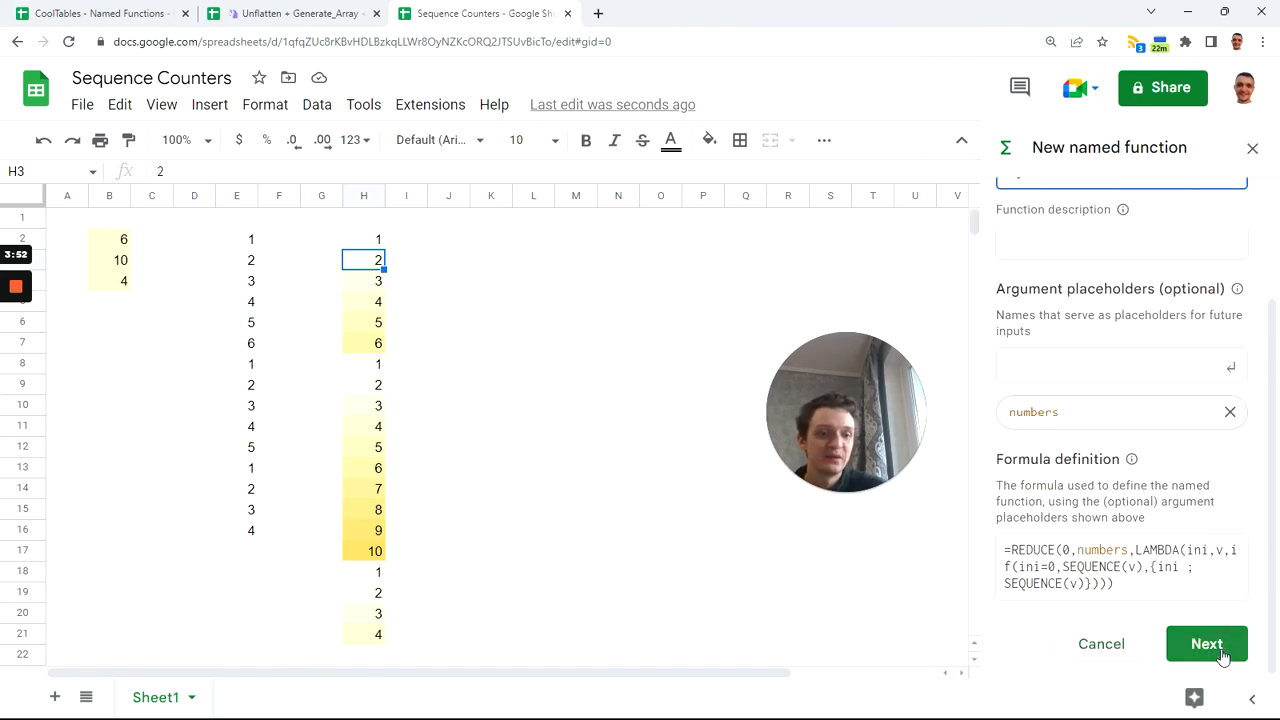
pyautogui.scroll(2, 1152, 406)
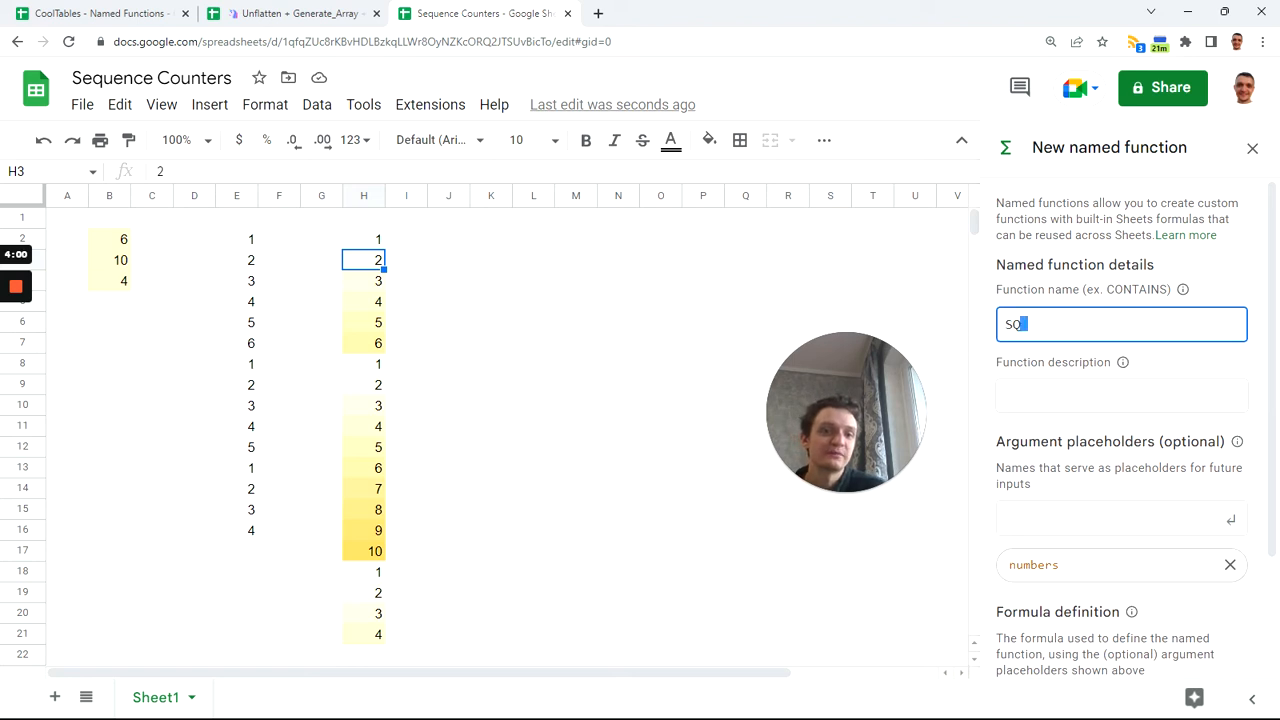
pyautogui.write('_')
pyautogui.scroll(-3, 1150, 480)
pyautogui.click(1212, 646)
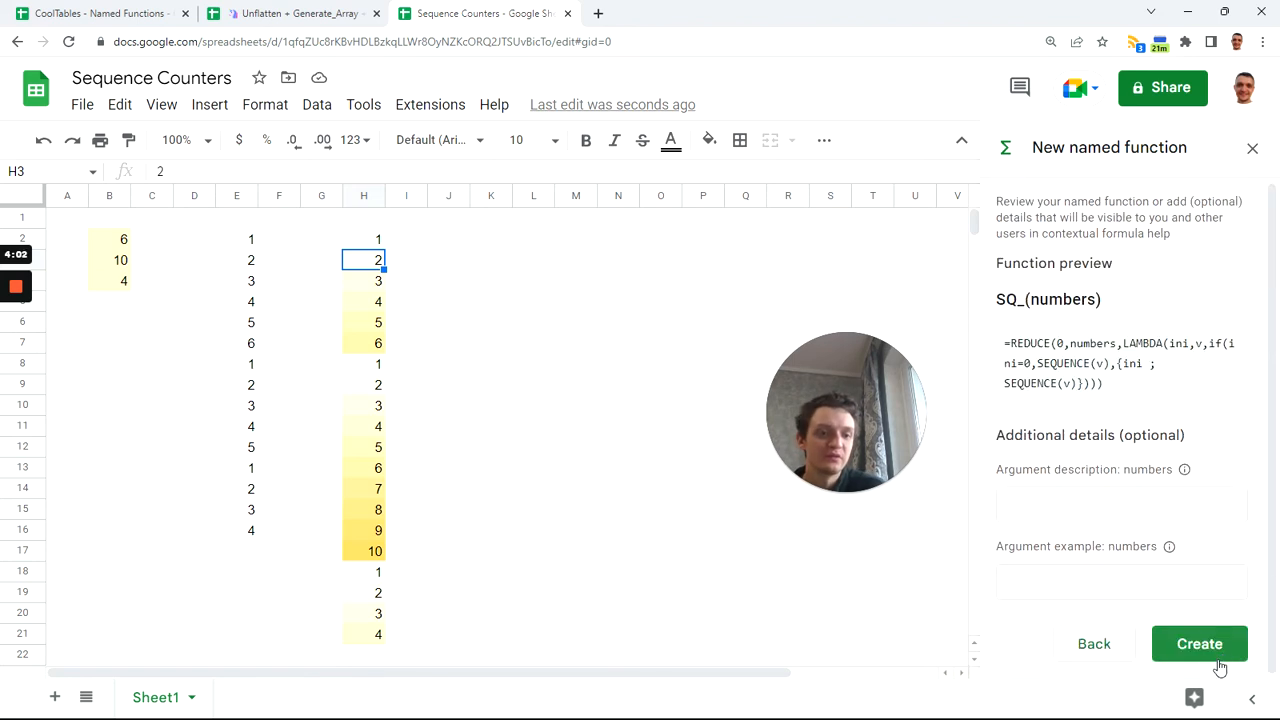
pyautogui.click(1210, 652)
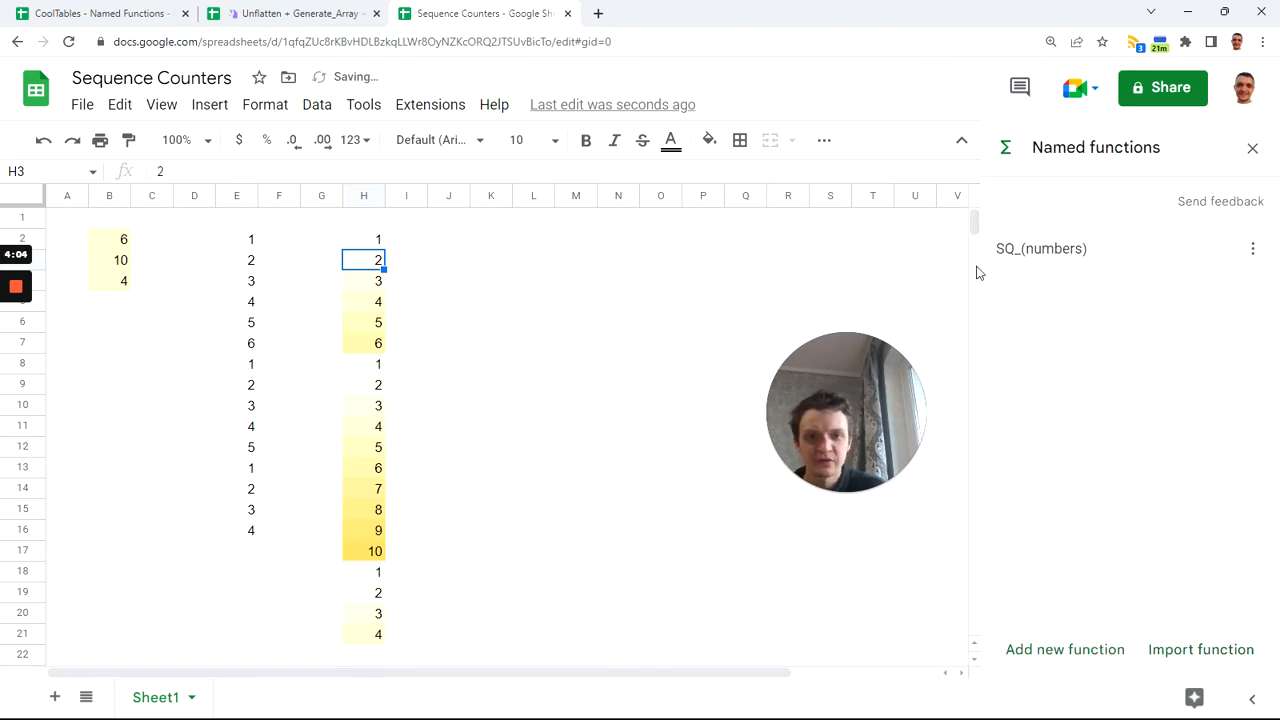
# Step: Enter =SQ_(B2:B8) in cell L2 and check the sequences it returns down column L
pyautogui.click(533, 243)
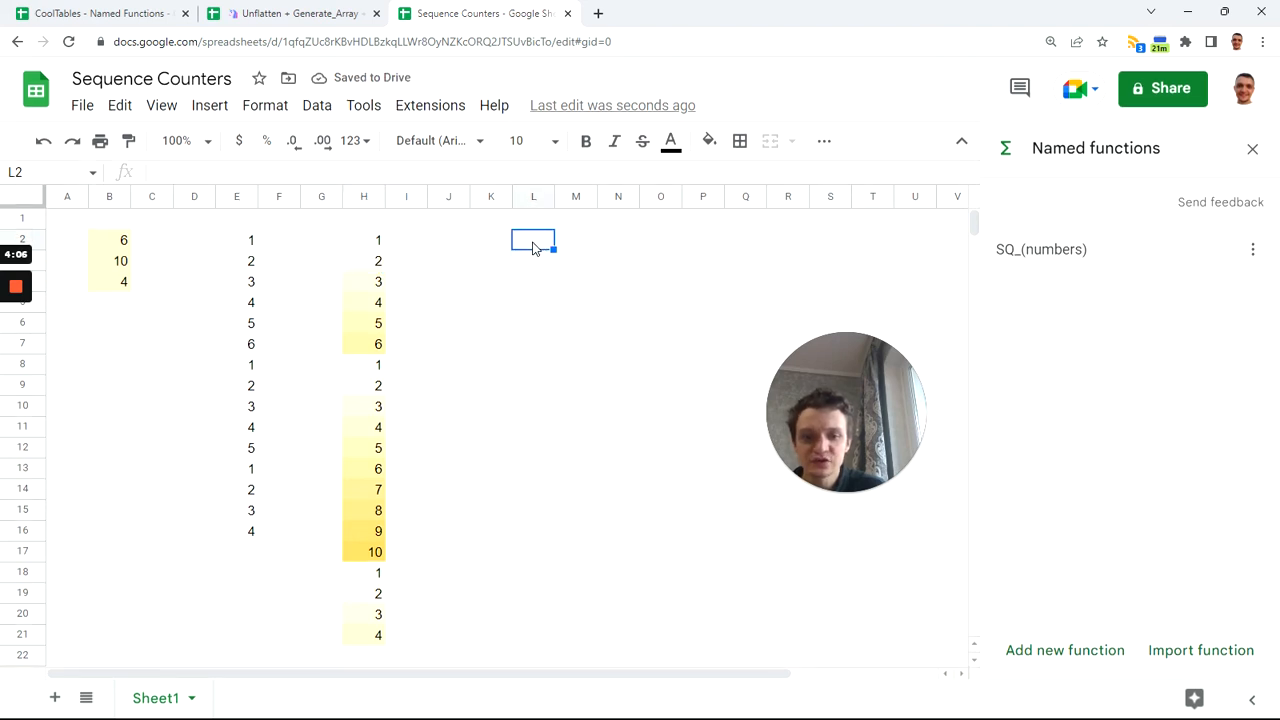
pyautogui.write('=sq')
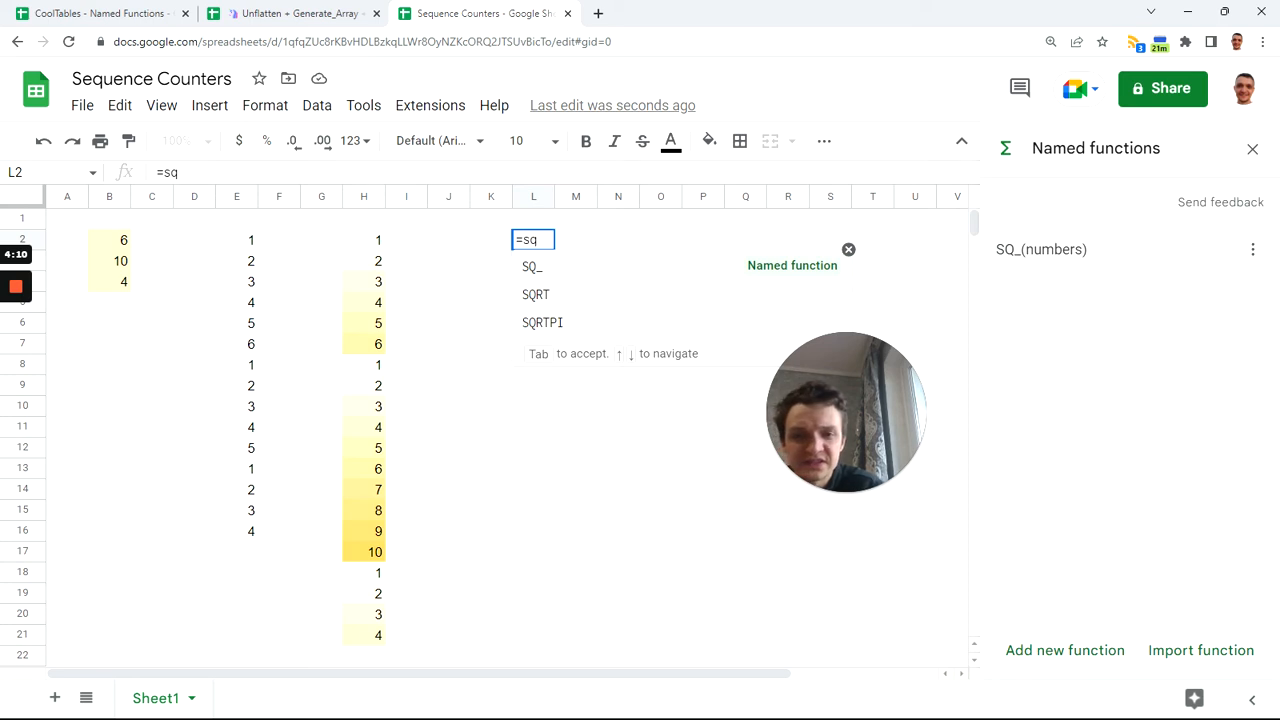
pyautogui.press('Tab')
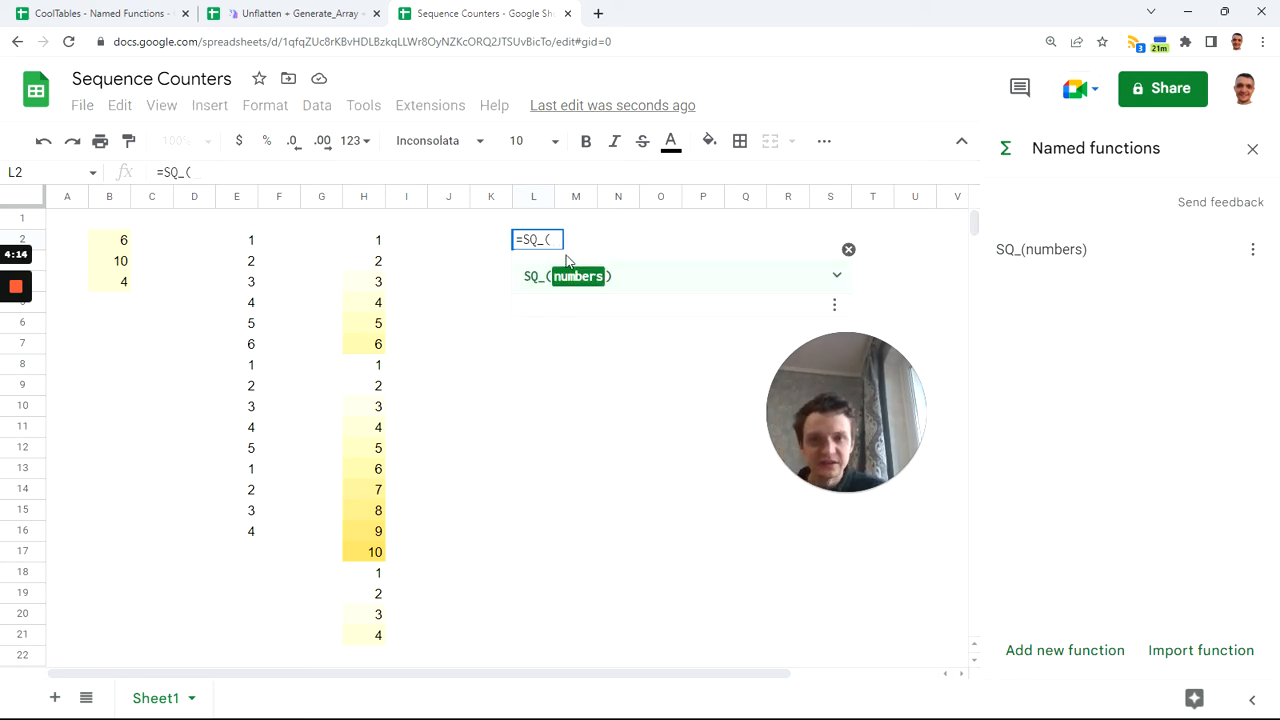
pyautogui.moveTo(124, 245); pyautogui.dragTo(118, 366)
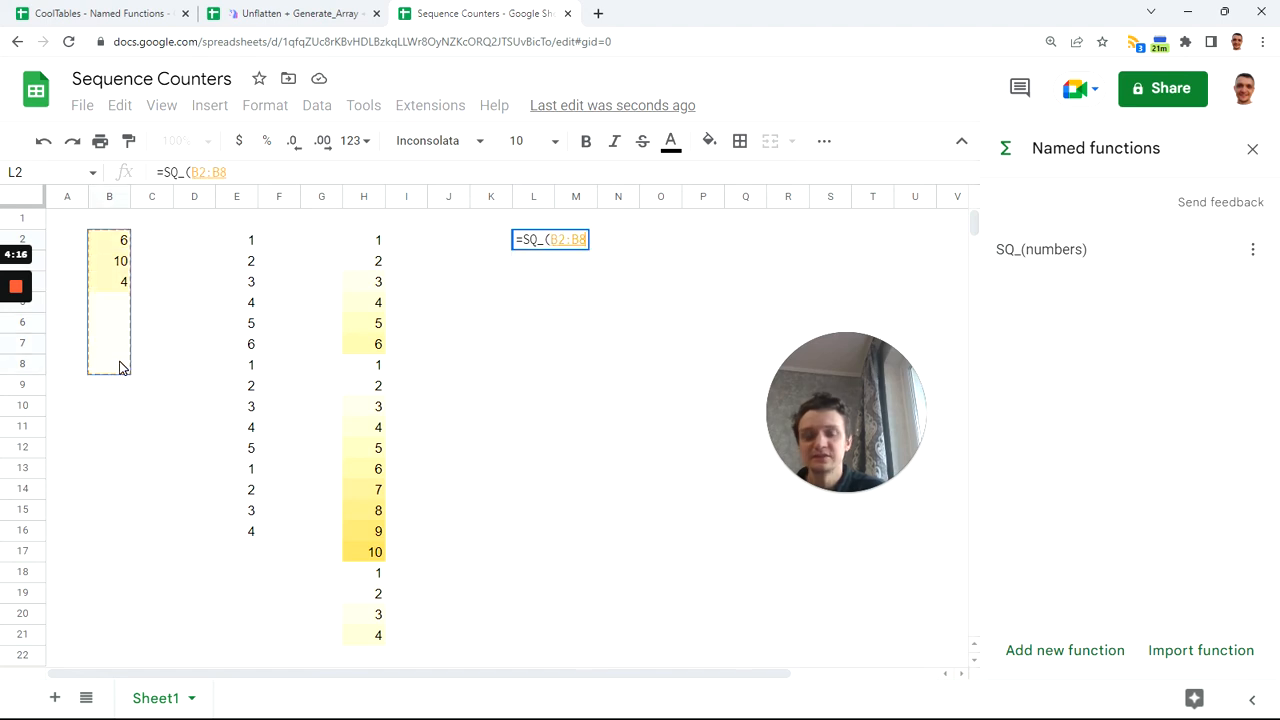
pyautogui.press('Return')
pyautogui.scroll(-1, 470, 400)
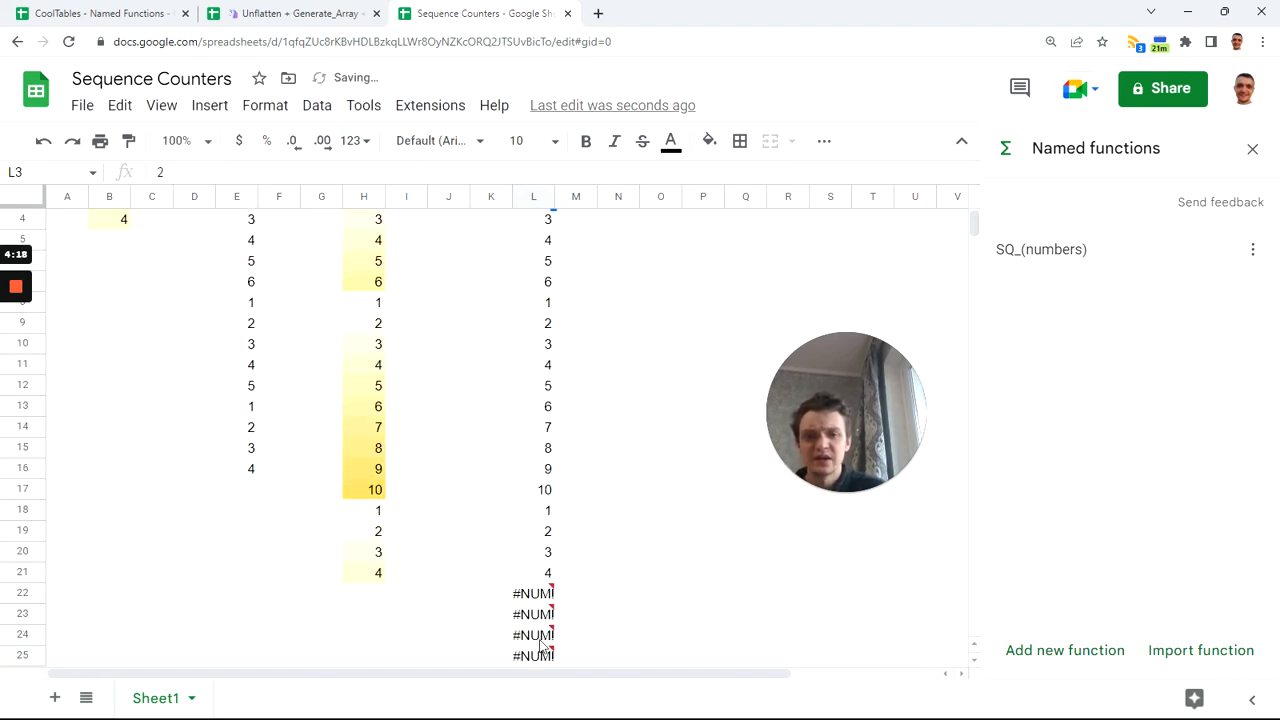
pyautogui.scroll(-2, 518, 557)
pyautogui.scroll(3, 518, 557)
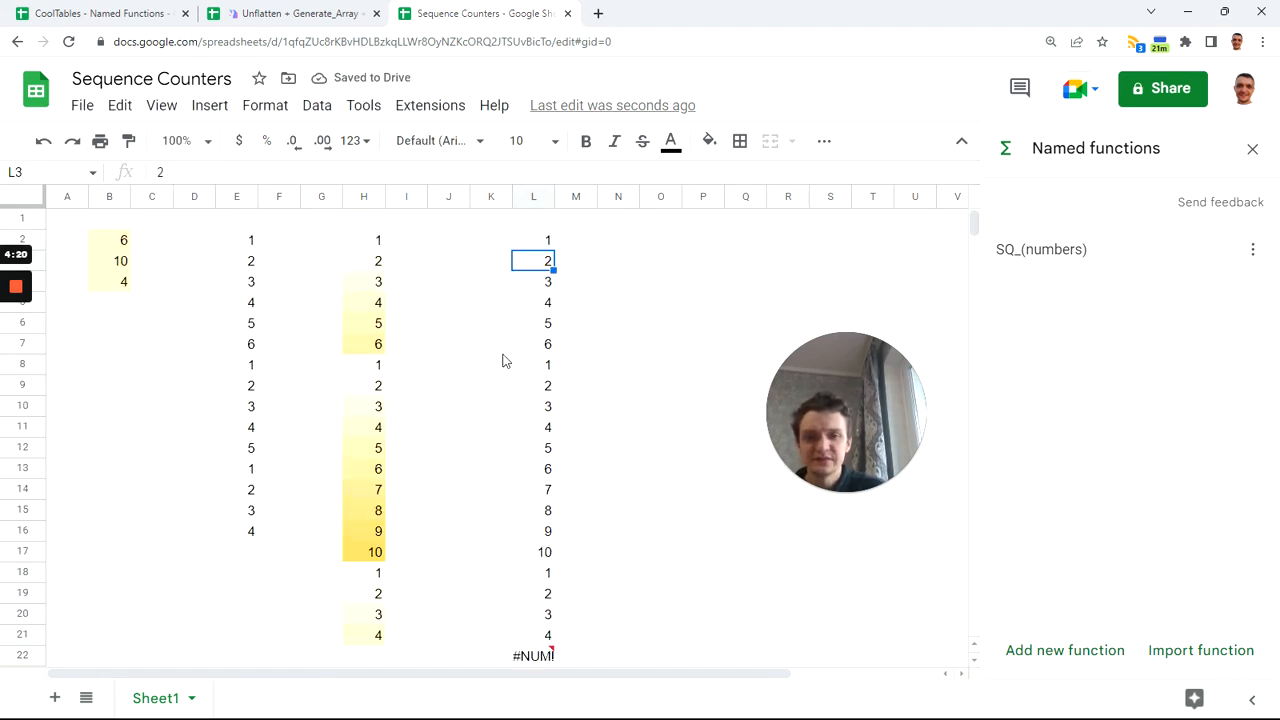
pyautogui.click(531, 242)
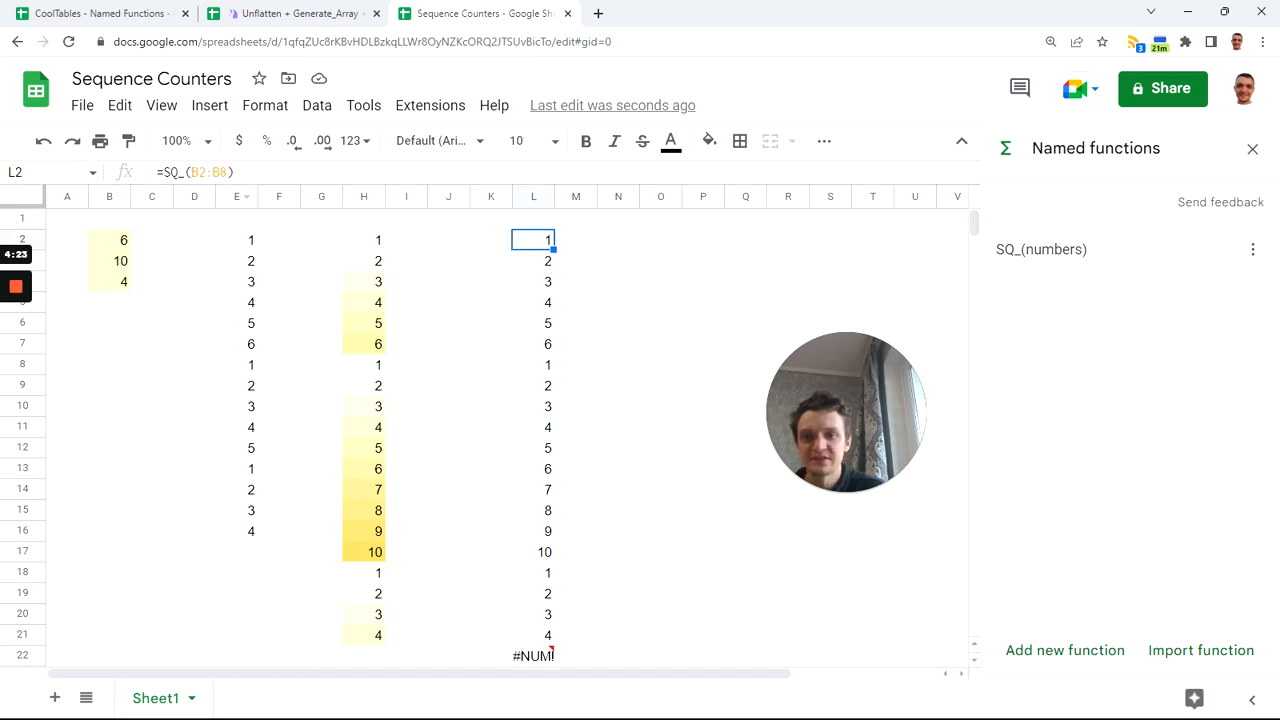
pyautogui.click(236, 172)
pyautogui.press('Return')
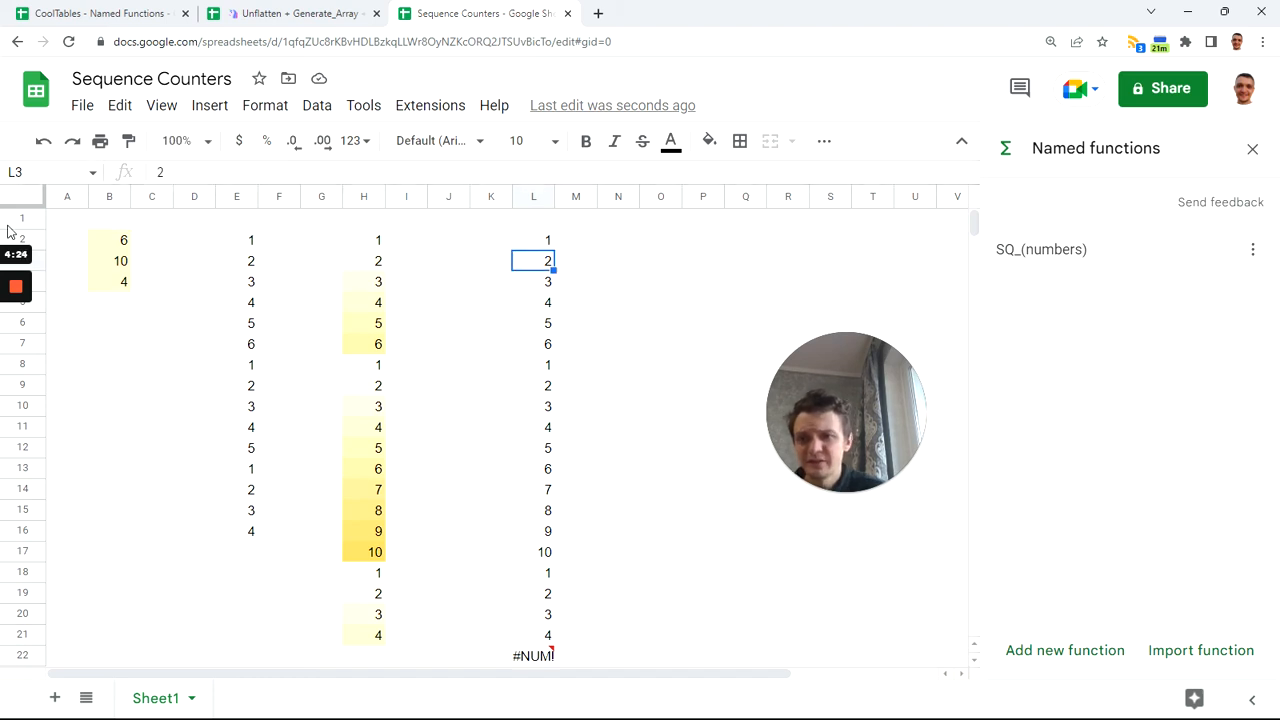
# Step: Fill B5:B8 with additional counts by entering =SEQUENCE(4) in cell B5
pyautogui.click(109, 304)
pyautogui.write('=')
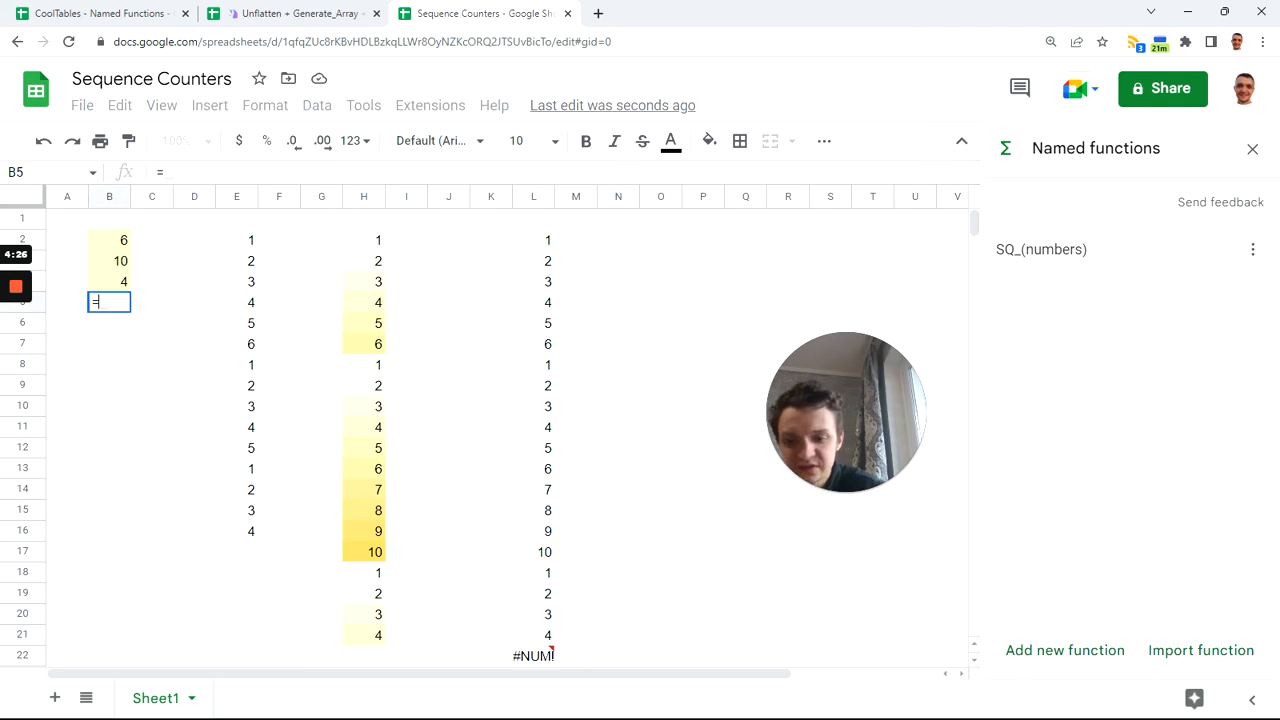
pyautogui.write('SEQ')
pyautogui.press('Tab')
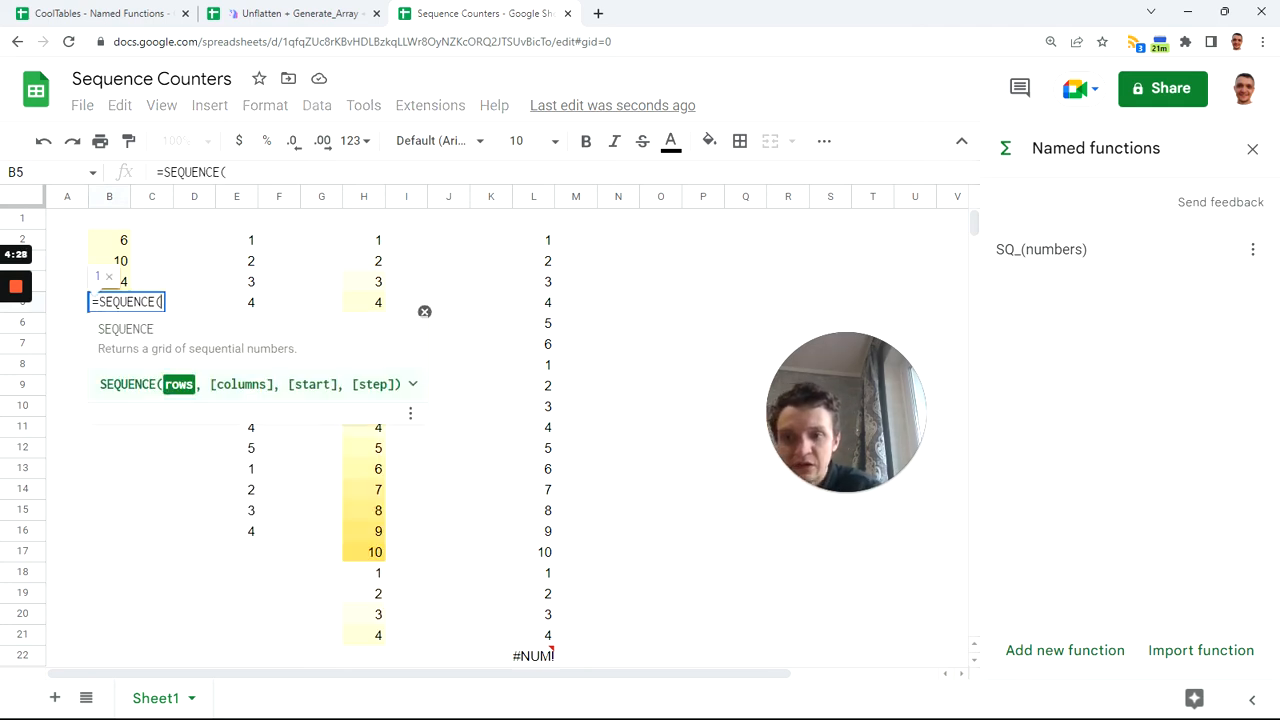
pyautogui.write('4')
pyautogui.press('Return')
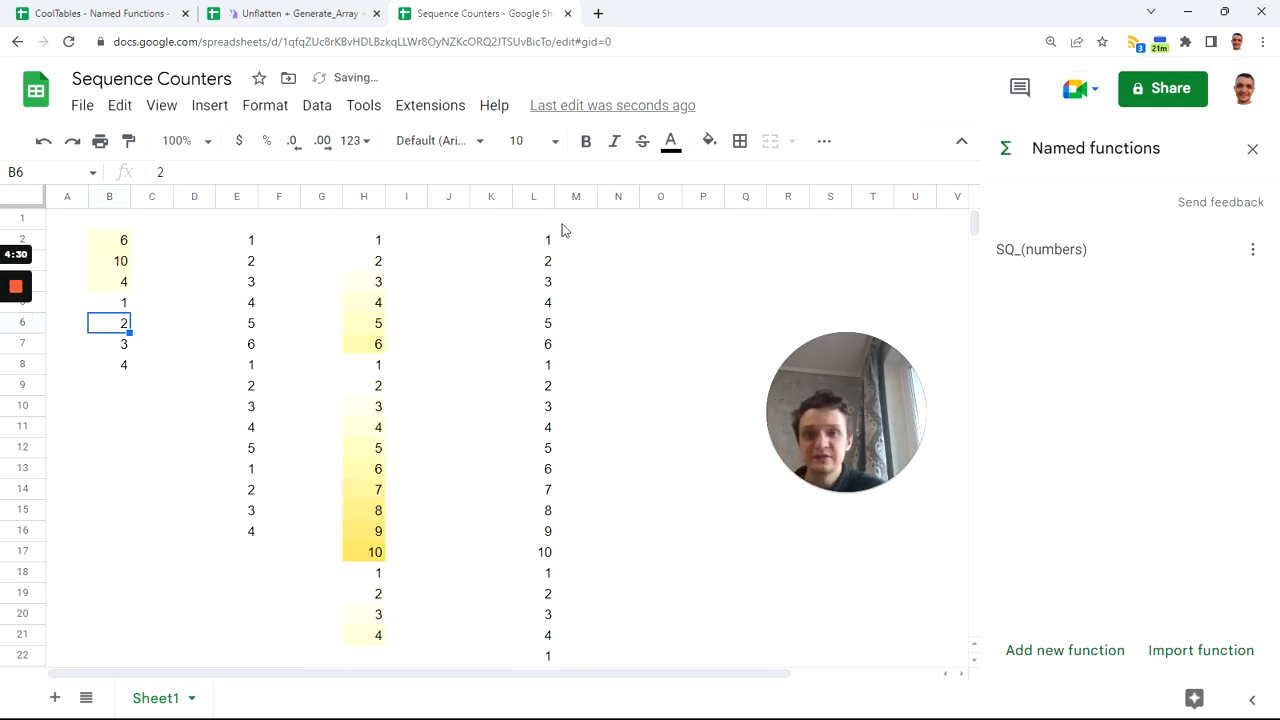
# Step: Review the SQ_ formula in L2 and examine the added sequences at the end of column L
pyautogui.click(549, 240)
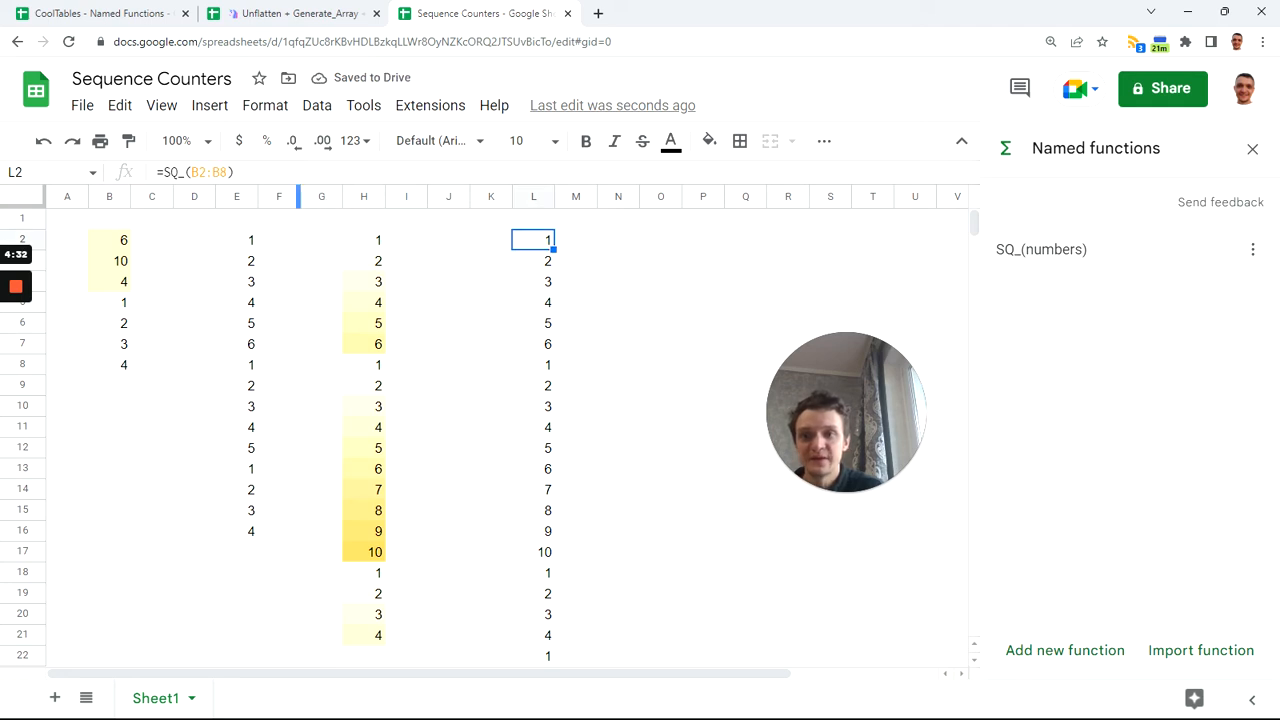
pyautogui.click(236, 172)
pyautogui.press('Return')
pyautogui.scroll(-7, 609, 354)
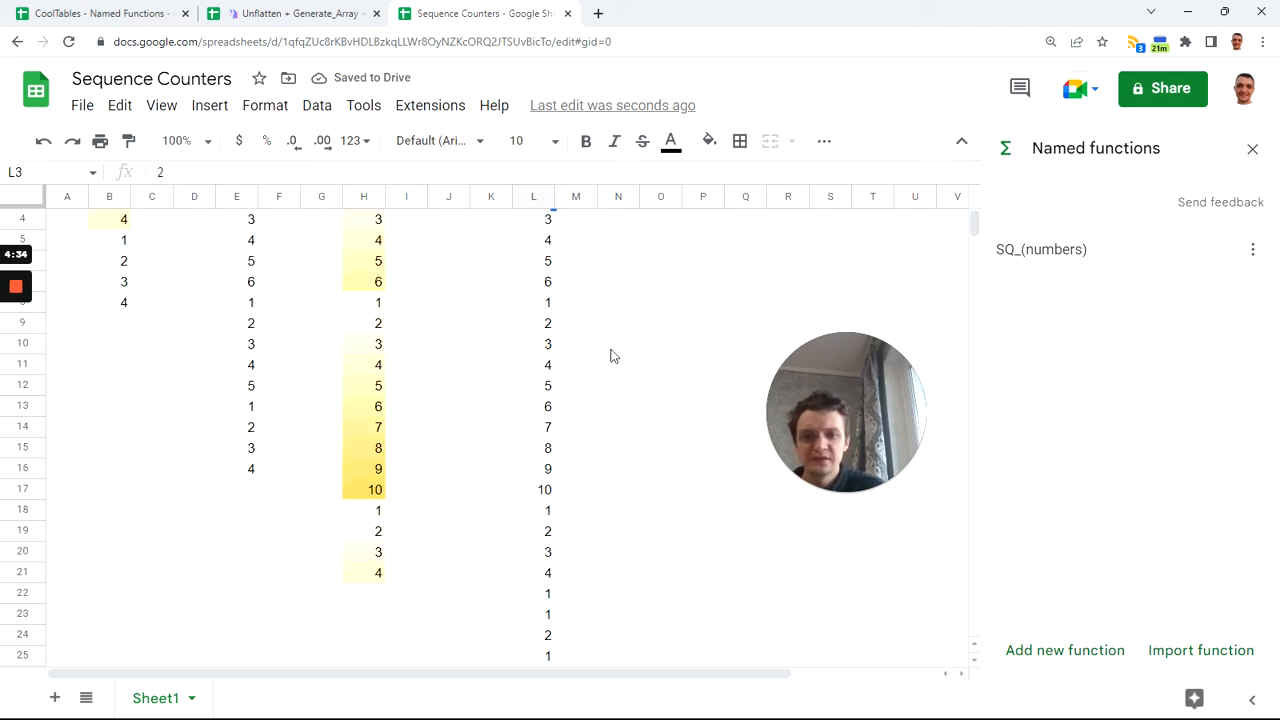
pyautogui.scroll(1, 555, 443)
pyautogui.click(548, 349)
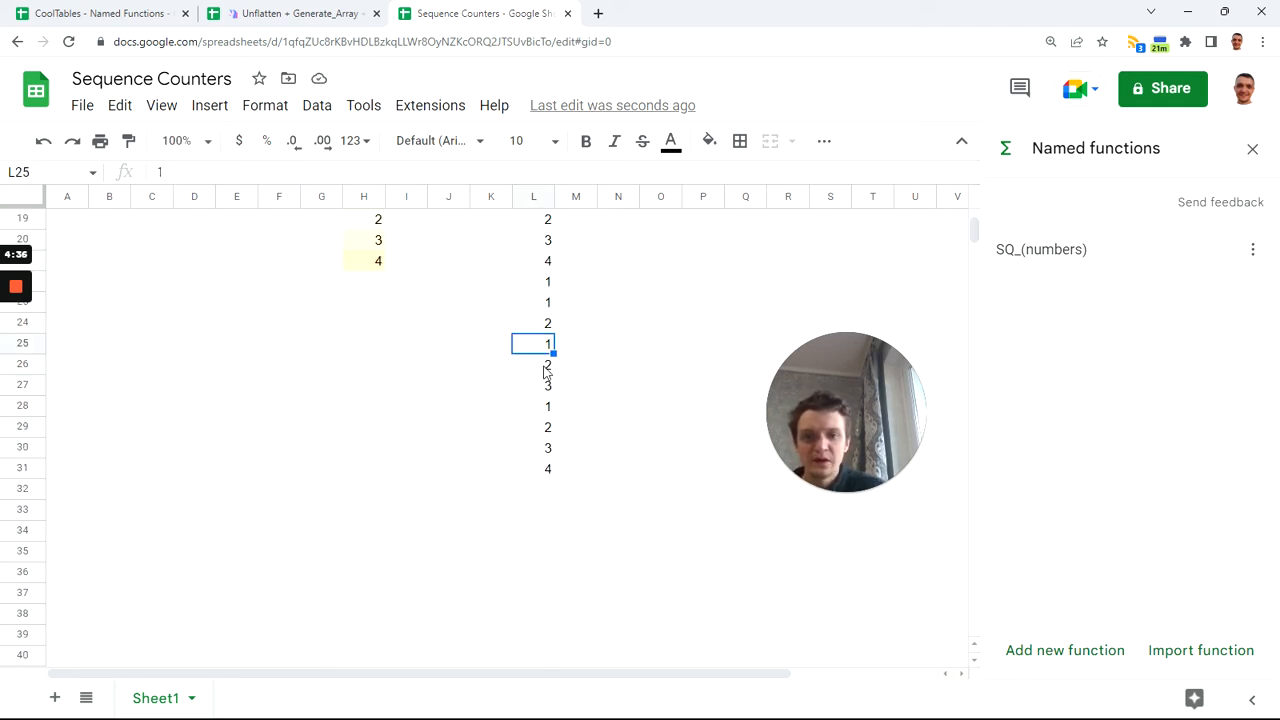
pyautogui.click(549, 366)
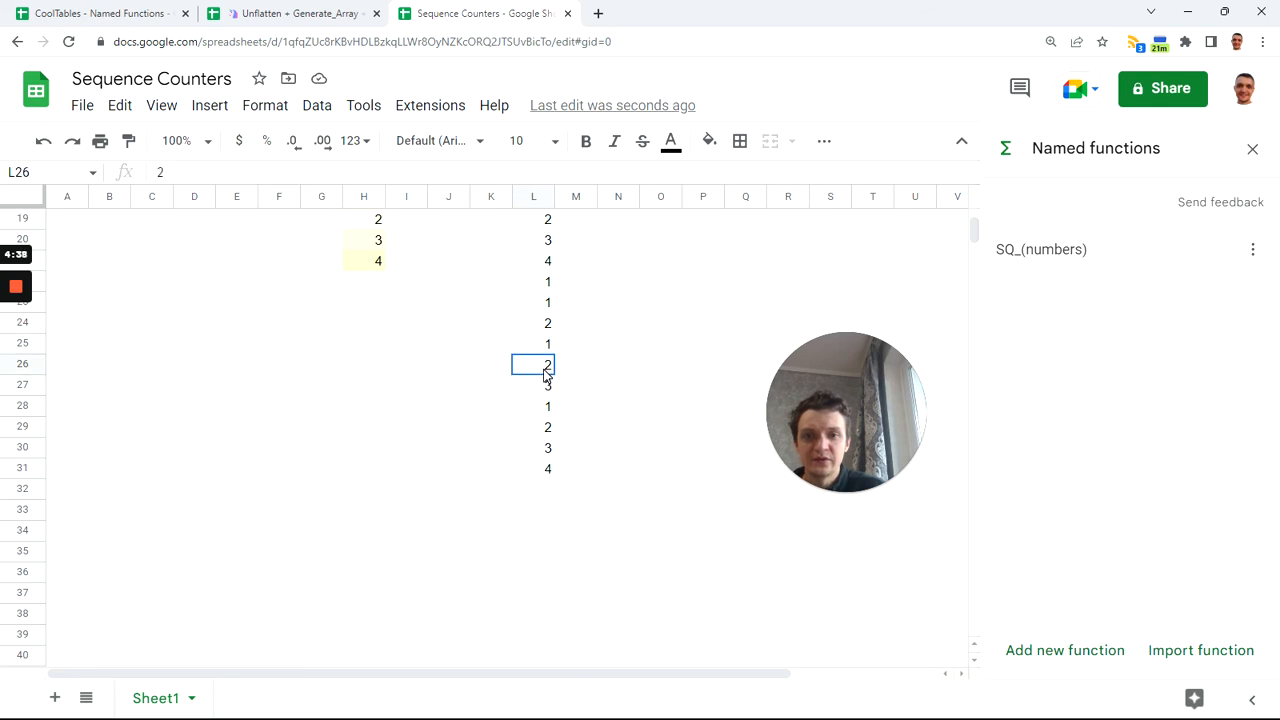
pyautogui.moveTo(549, 408); pyautogui.dragTo(548, 470)
pyautogui.scroll(6, 397, 280)
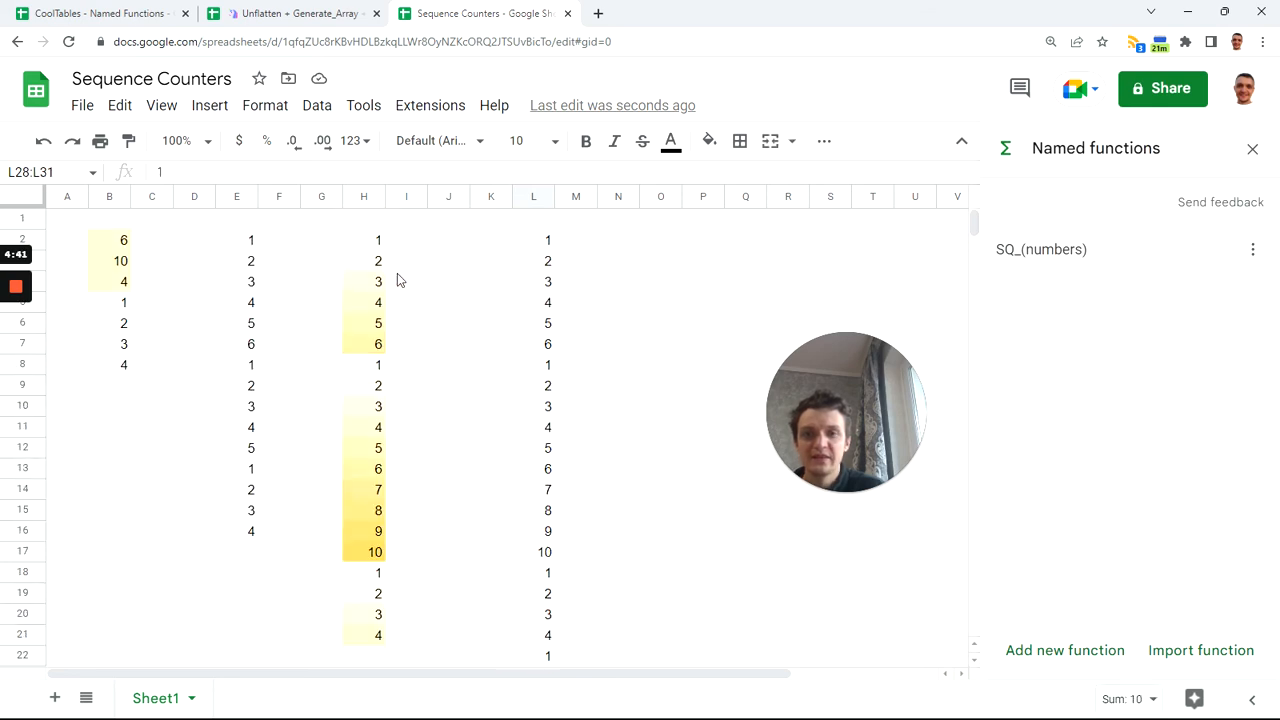
# Step: Copy the color-scale formatting of column H onto column L and look over the formatted sequences
pyautogui.click(363, 196)
pyautogui.click(128, 141)
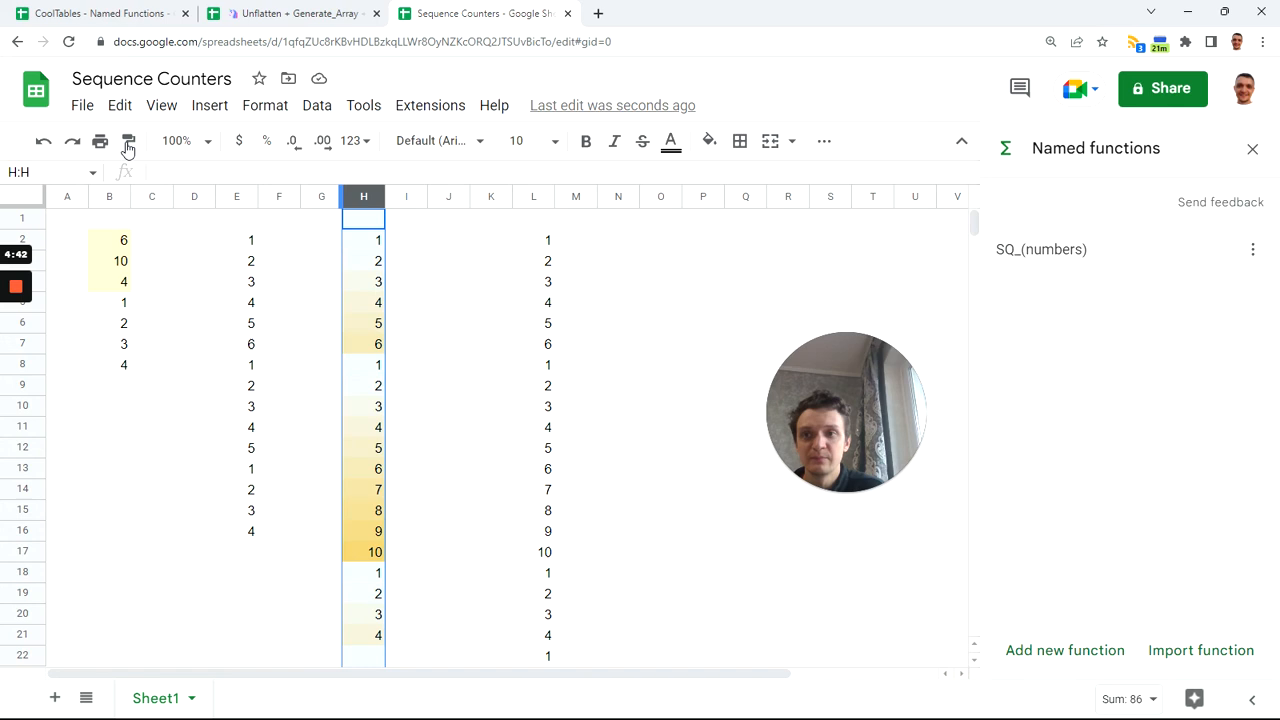
pyautogui.click(533, 196)
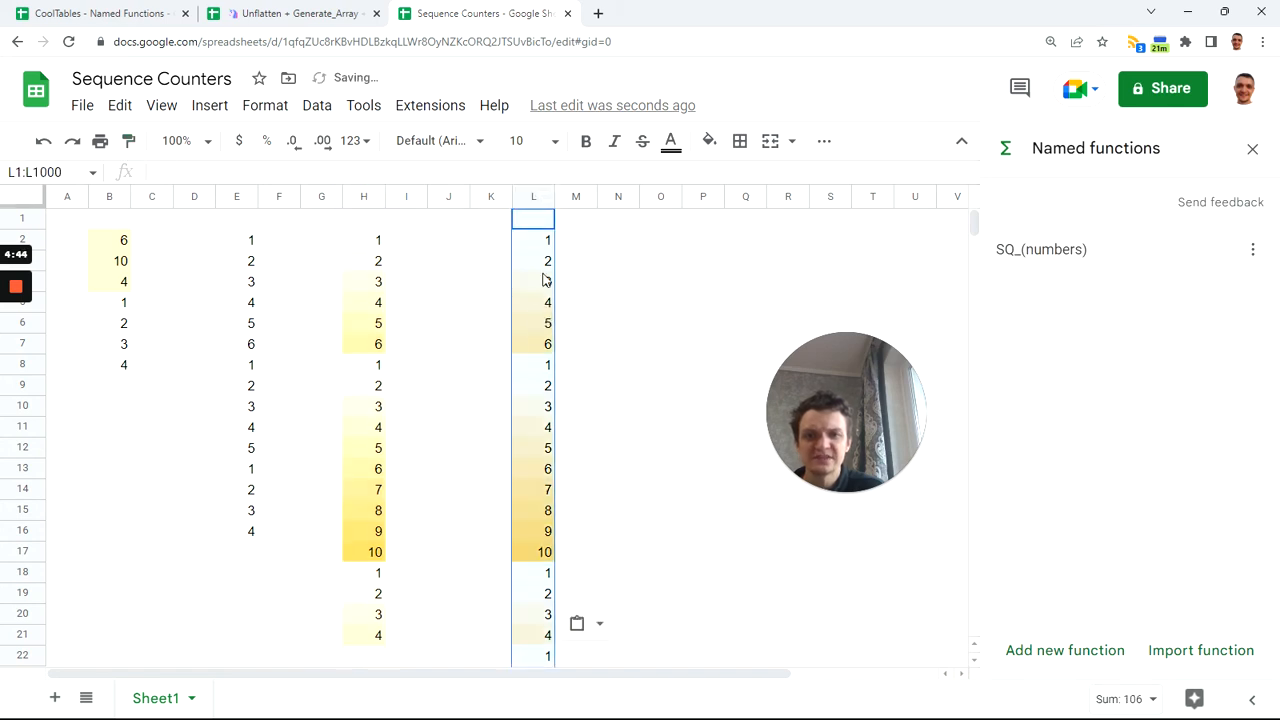
pyautogui.scroll(-1, 533, 331)
pyautogui.scroll(-5, 531, 331)
pyautogui.scroll(10, 537, 417)
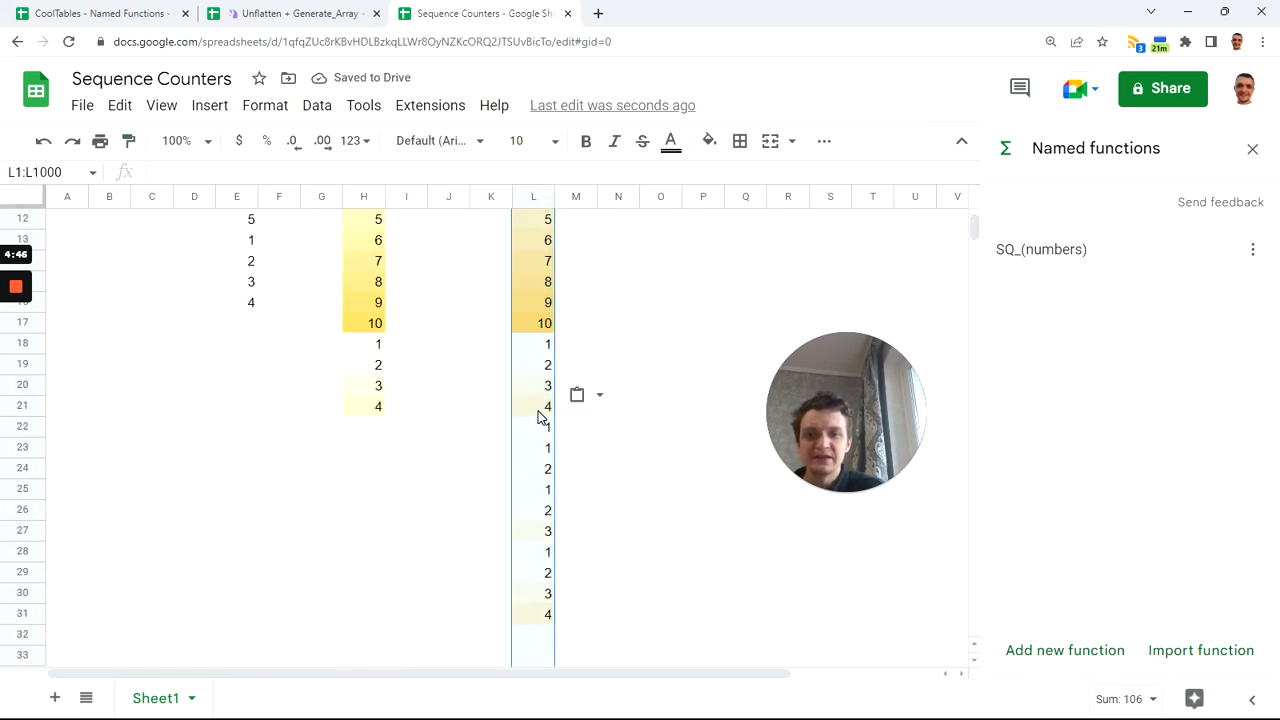
# Step: Enter =SQ_(SEQUENCE(25)) in cell O2 to stack sequences for the counts 1 through 25
pyautogui.click(535, 243)
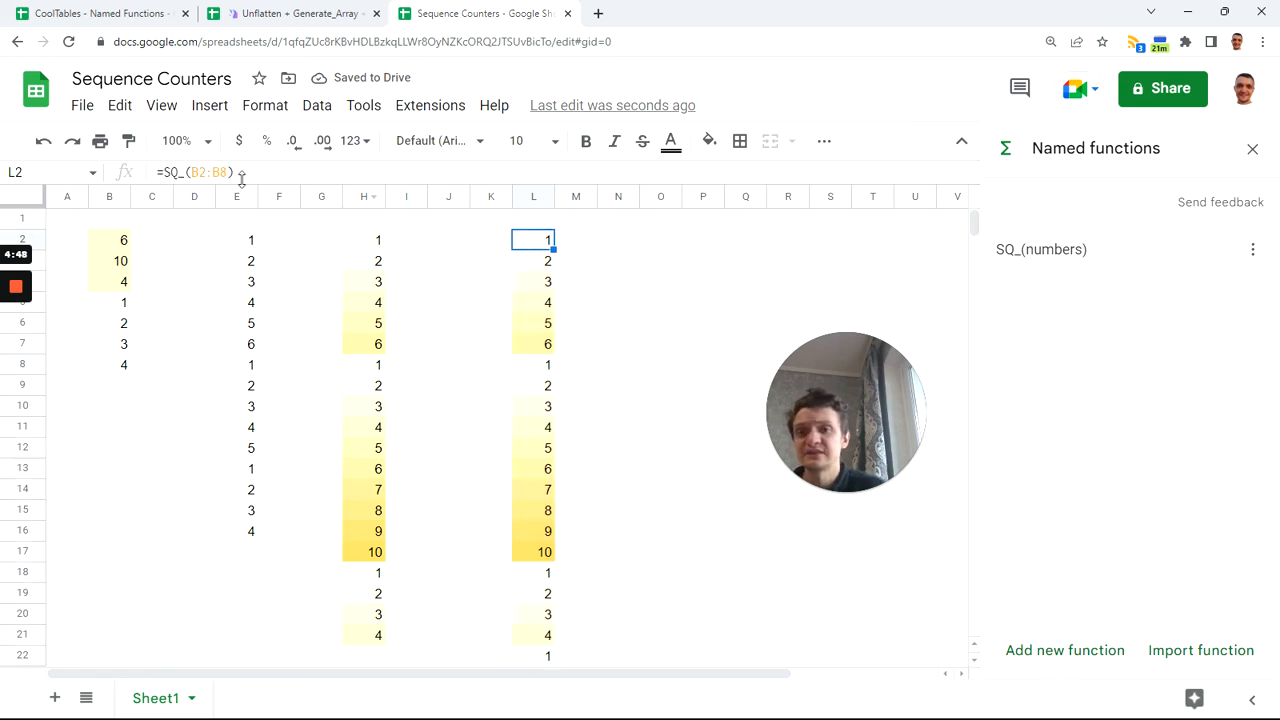
pyautogui.click(648, 245)
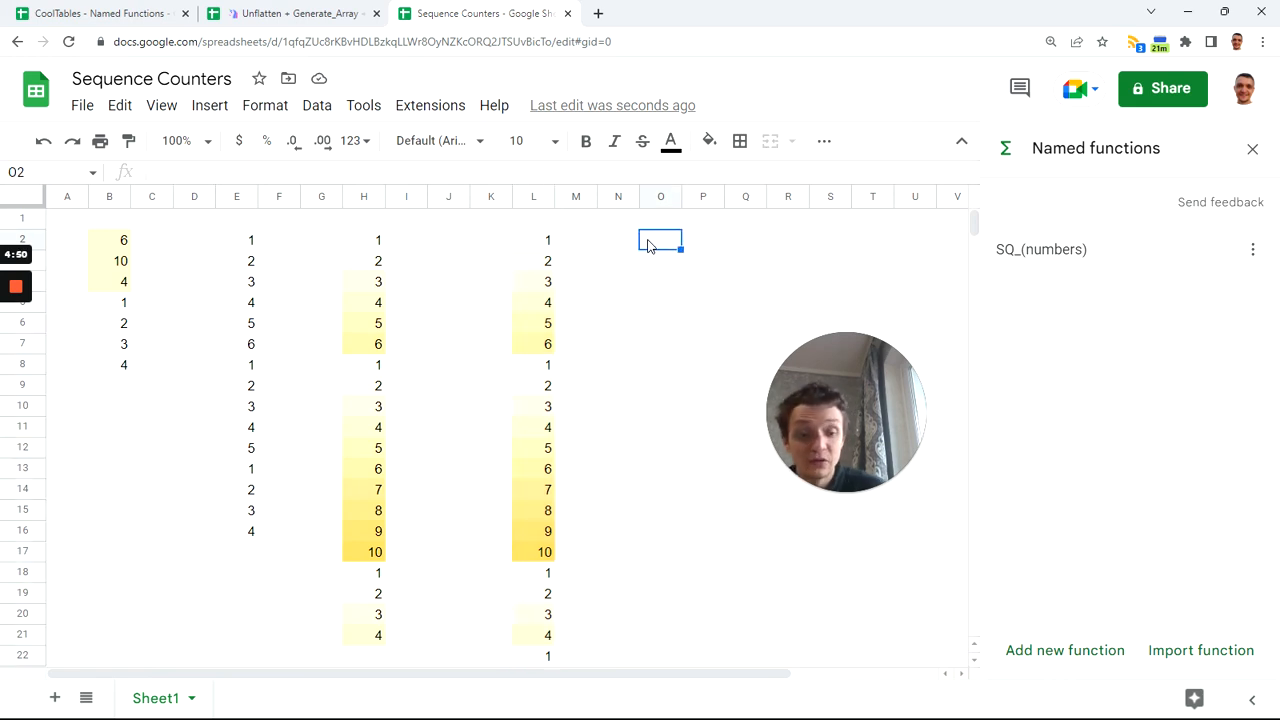
pyautogui.write('=SQ_(')
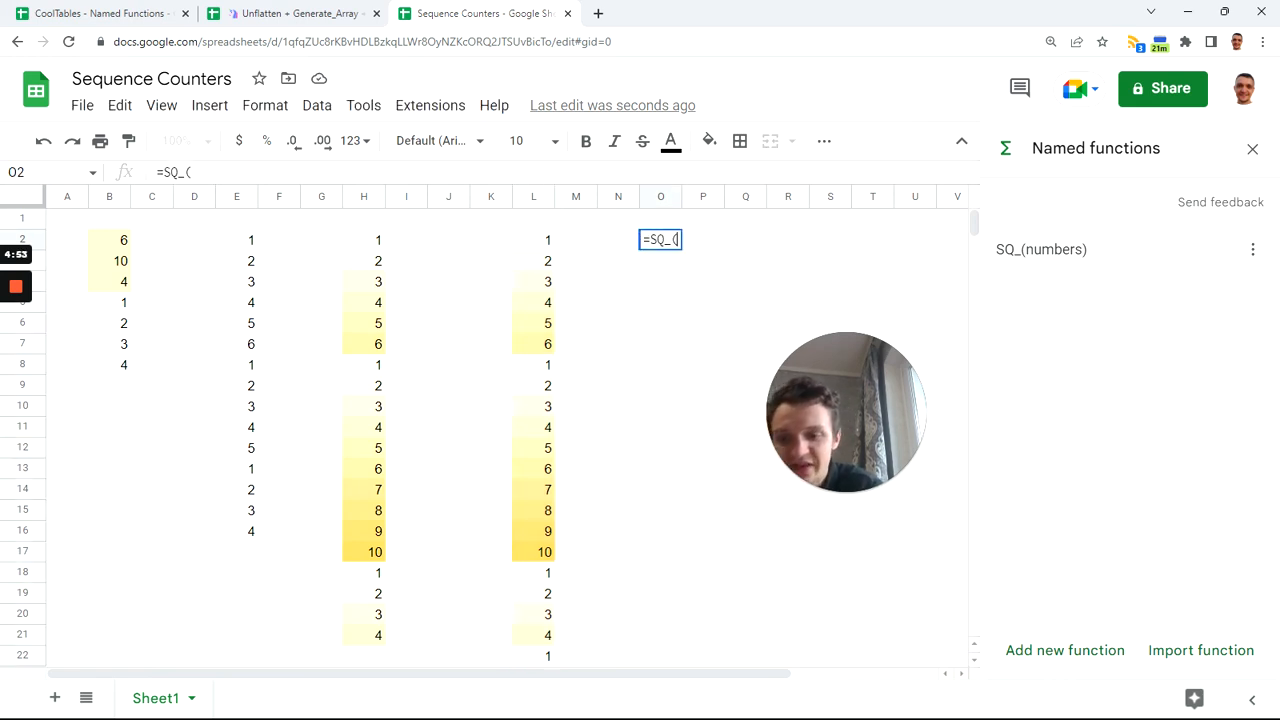
pyautogui.write('seq')
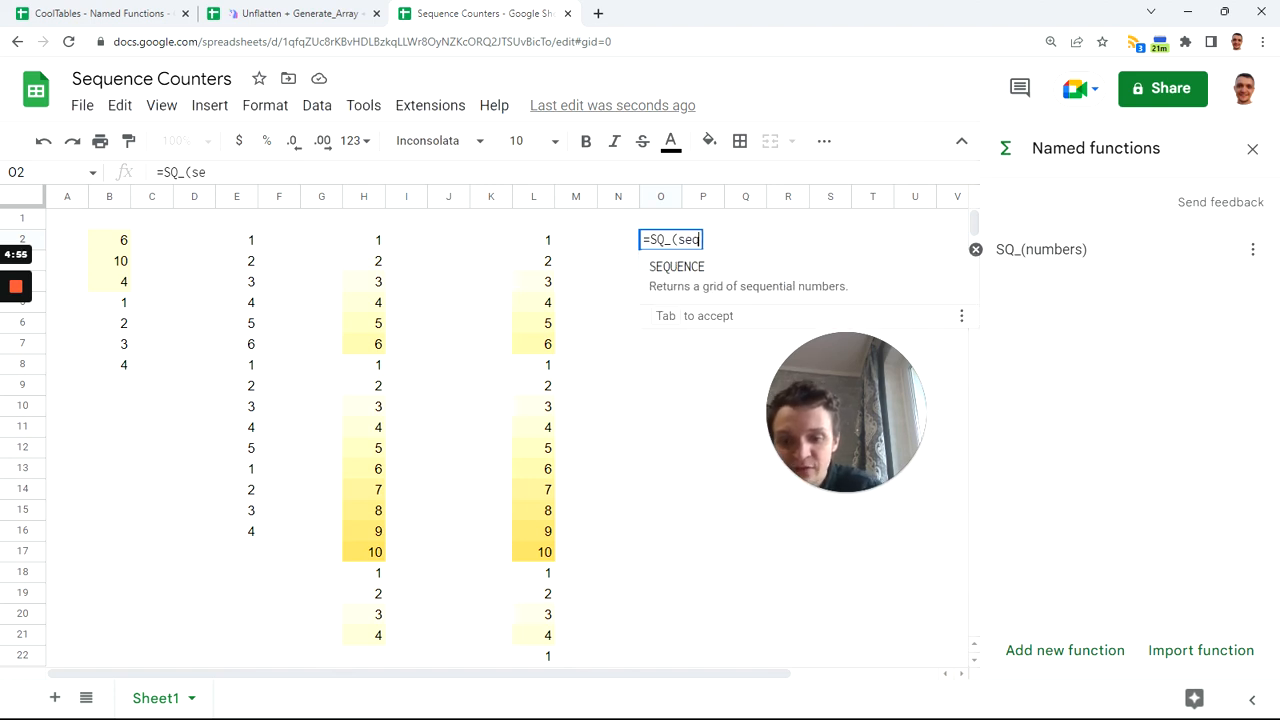
pyautogui.press('Tab')
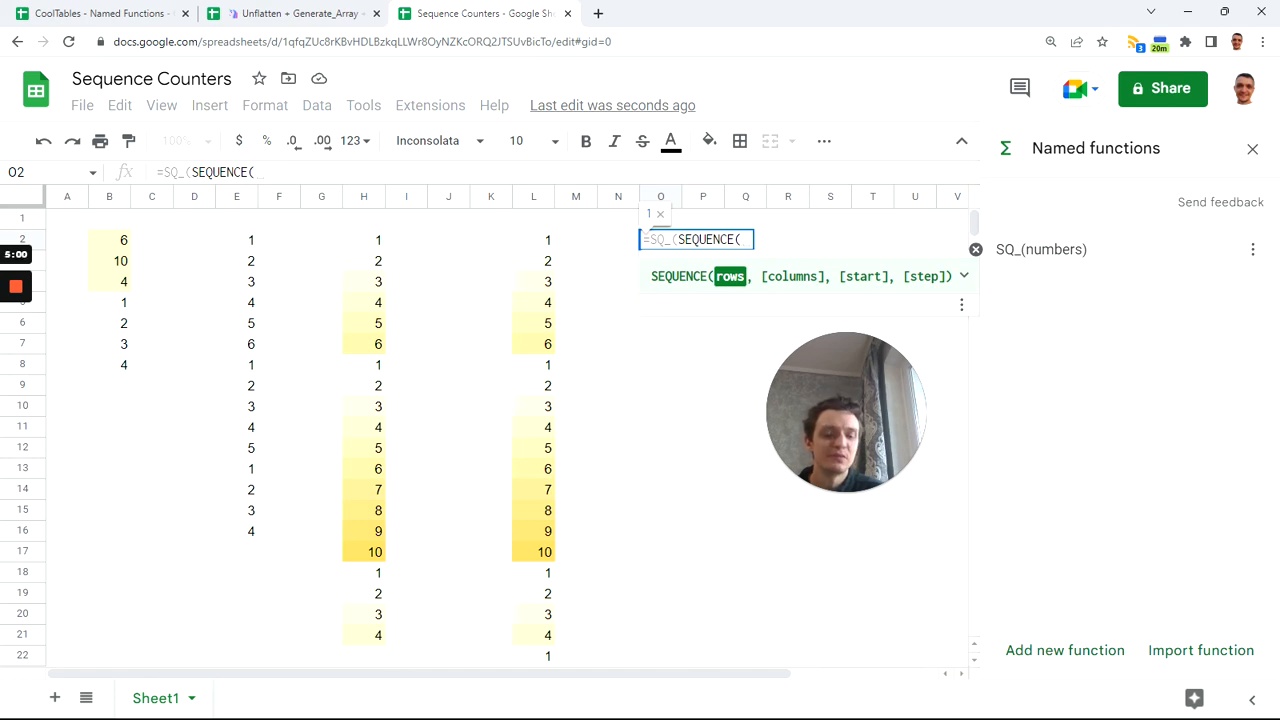
pyautogui.write('20')
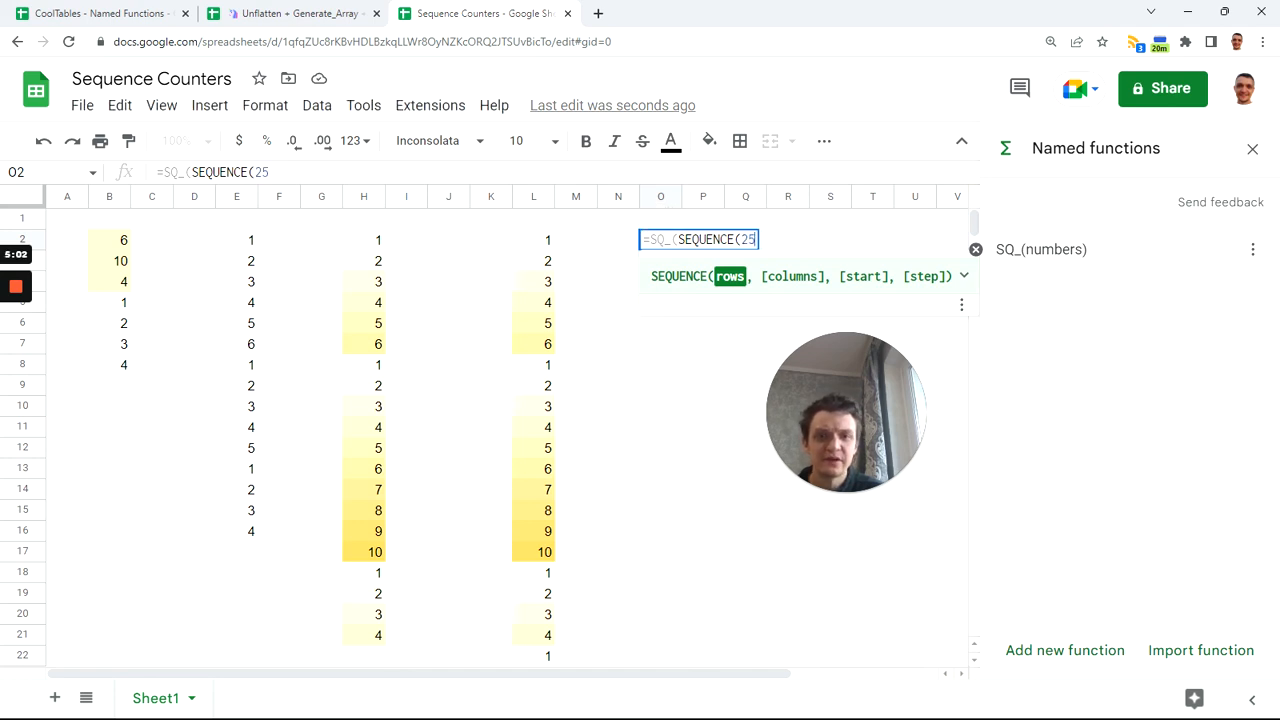
pyautogui.press('Return')
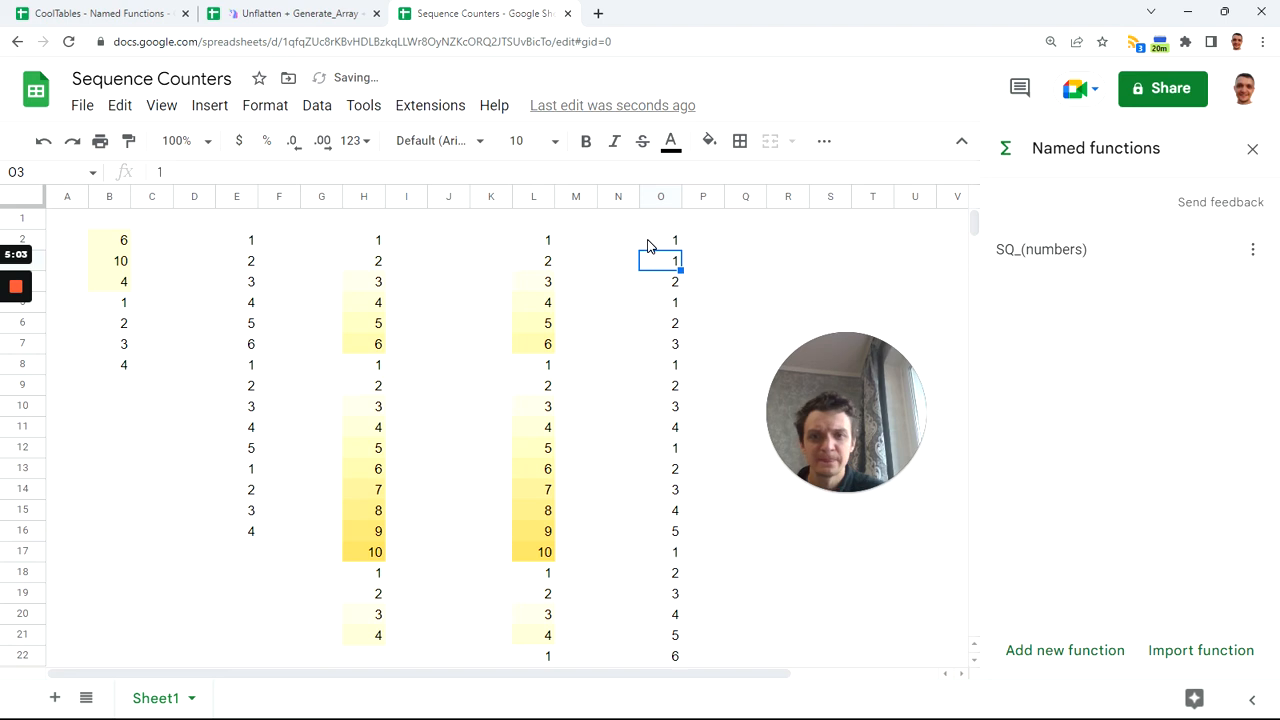
# Step: Copy the color-scale formatting of column L onto column O
pyautogui.click(535, 197)
pyautogui.rightClick(535, 197)
pyautogui.click(132, 141)
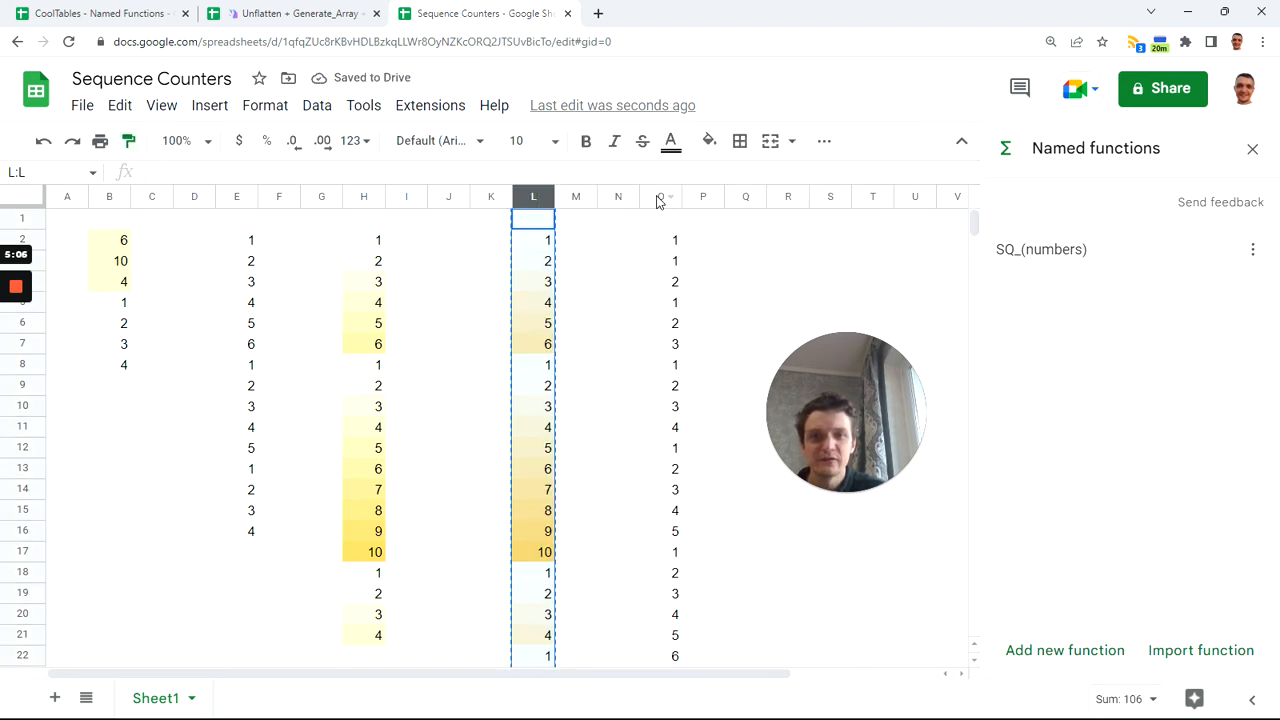
pyautogui.click(660, 199)
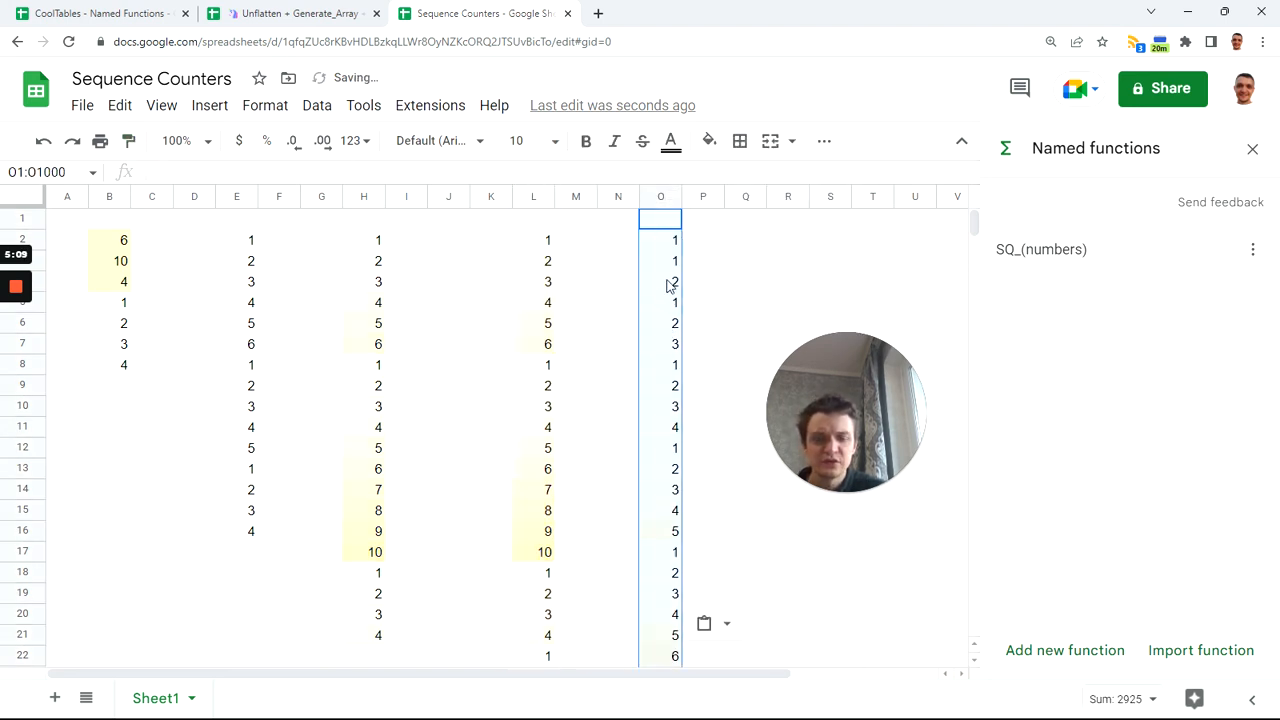
# Step: Examine the formula in O2 and its stacked sequences from the start to the end of column O
pyautogui.click(670, 245)
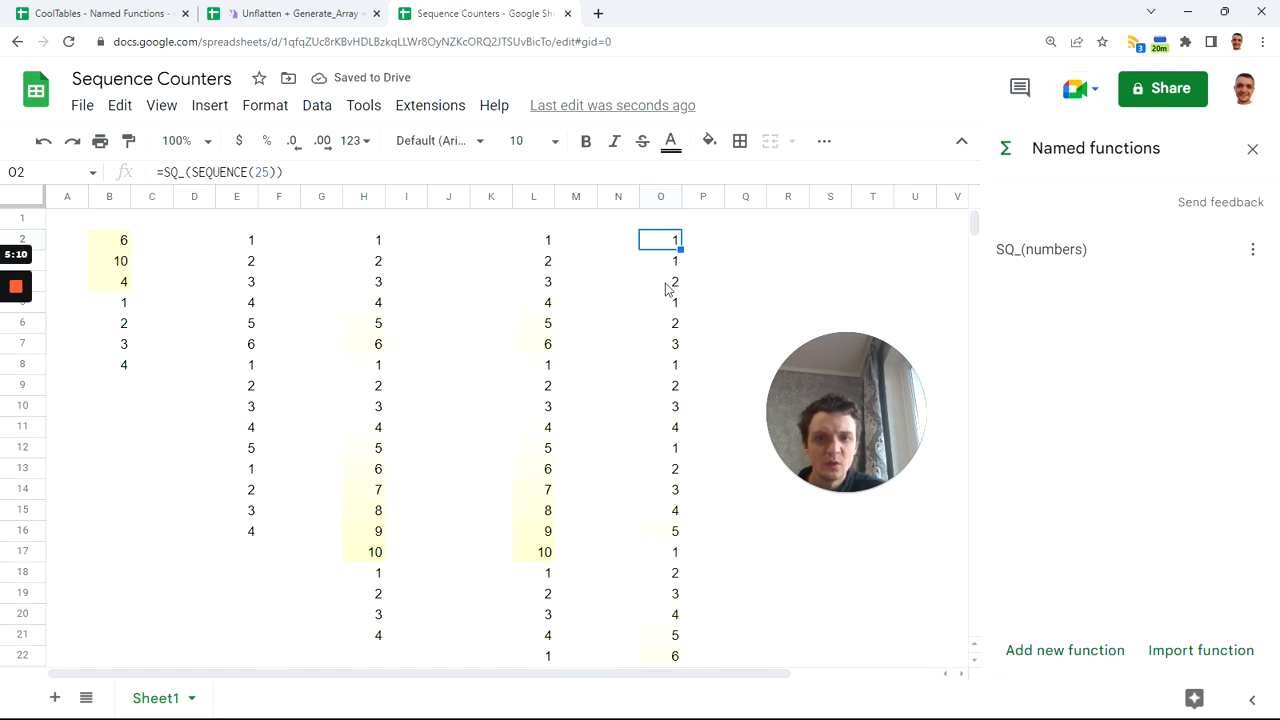
pyautogui.scroll(-5, 666, 338)
pyautogui.scroll(-20, 666, 347)
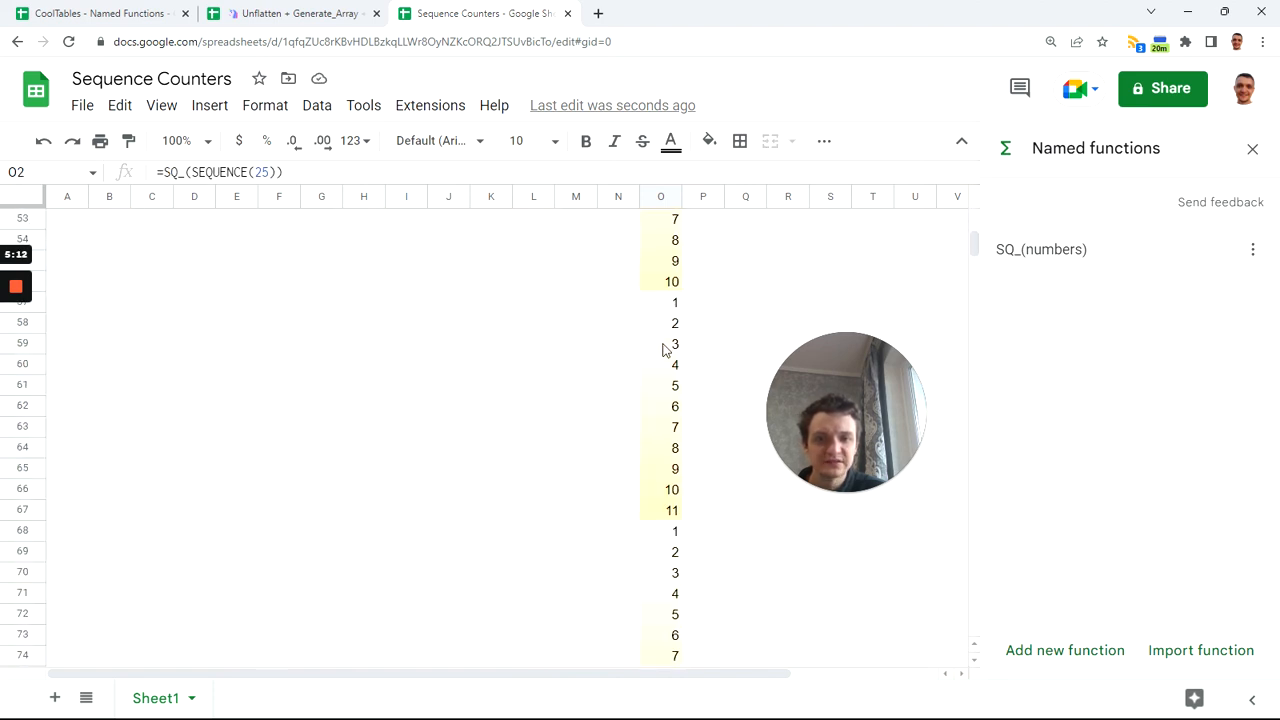
pyautogui.scroll(-20, 664, 350)
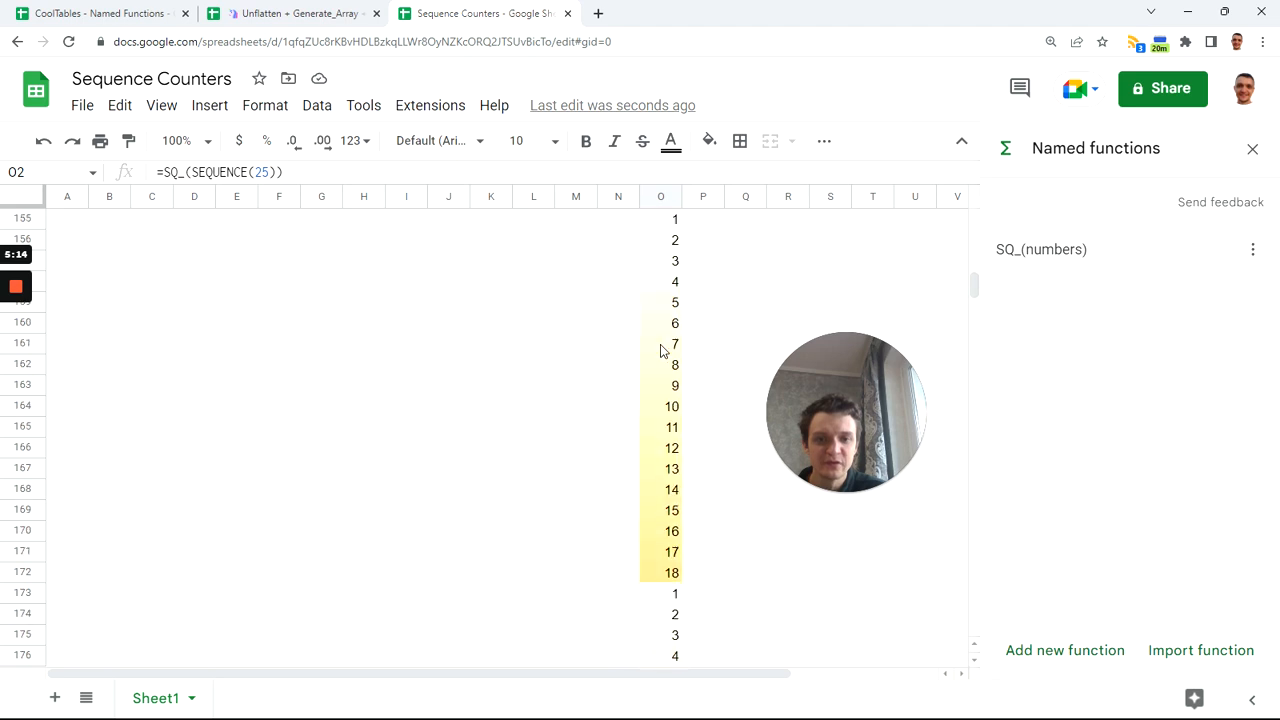
pyautogui.scroll(-16, 661, 352)
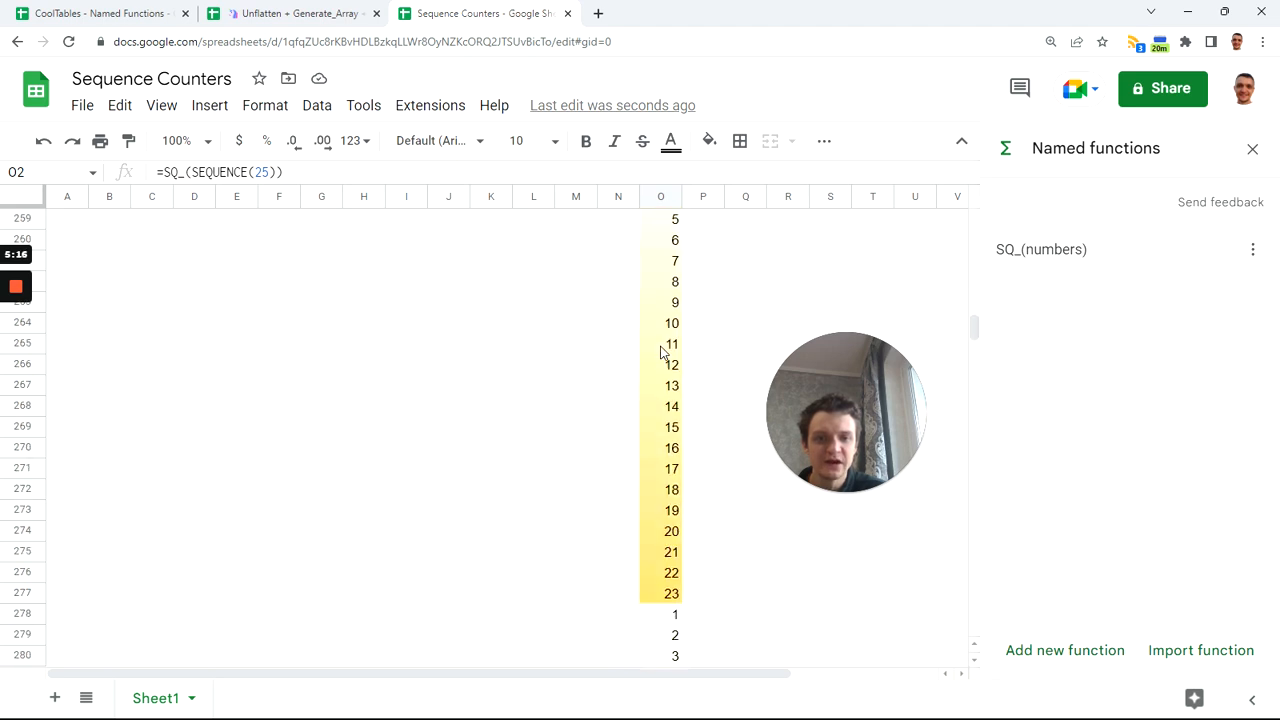
pyautogui.scroll(4, 660, 352)
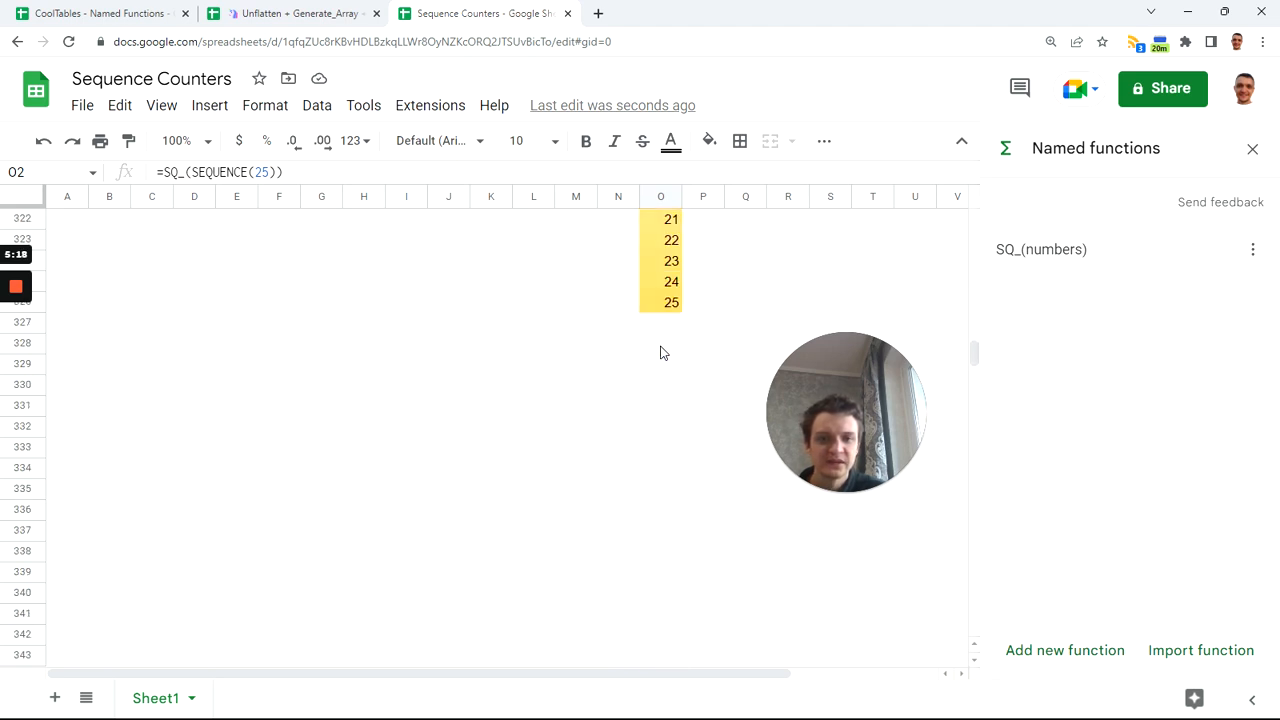
pyautogui.moveTo(972, 345); pyautogui.dragTo(969, 200)
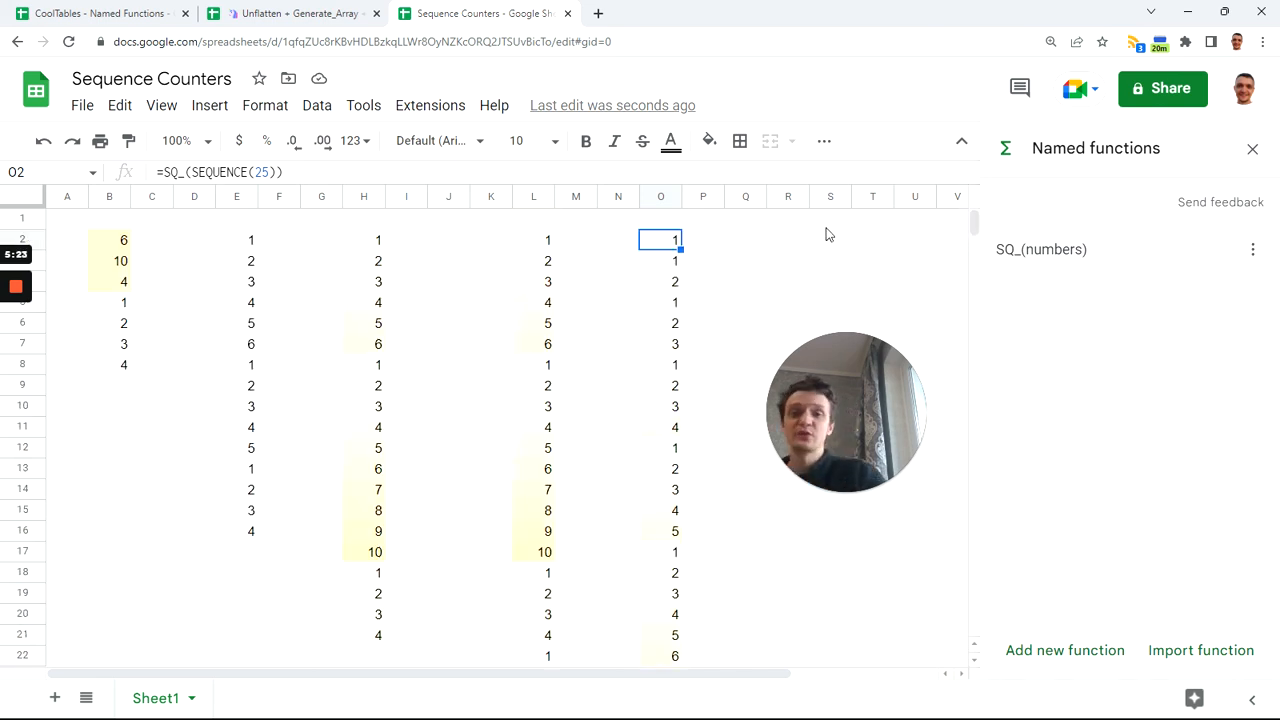